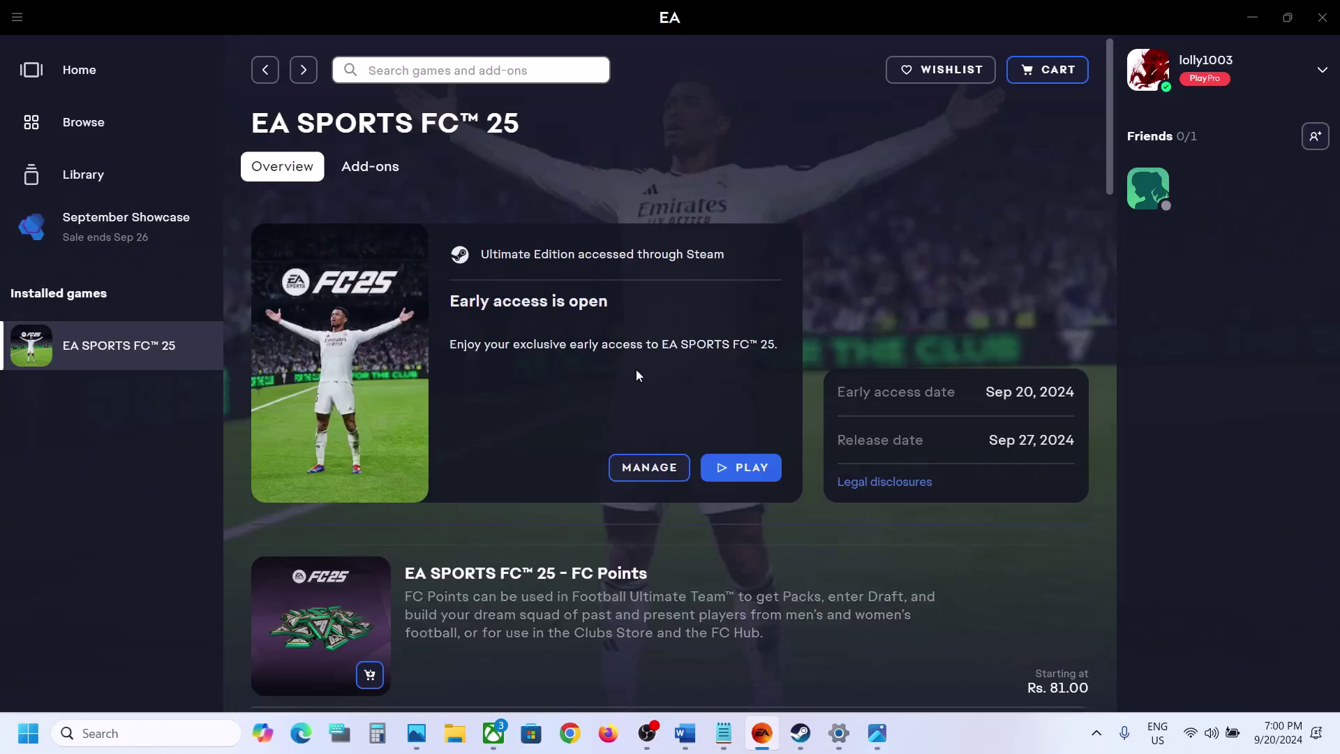
# Review the Step 1 note 'End EA Services in task manager' in Word, then minimize the notes
pyautogui.click(677, 747)
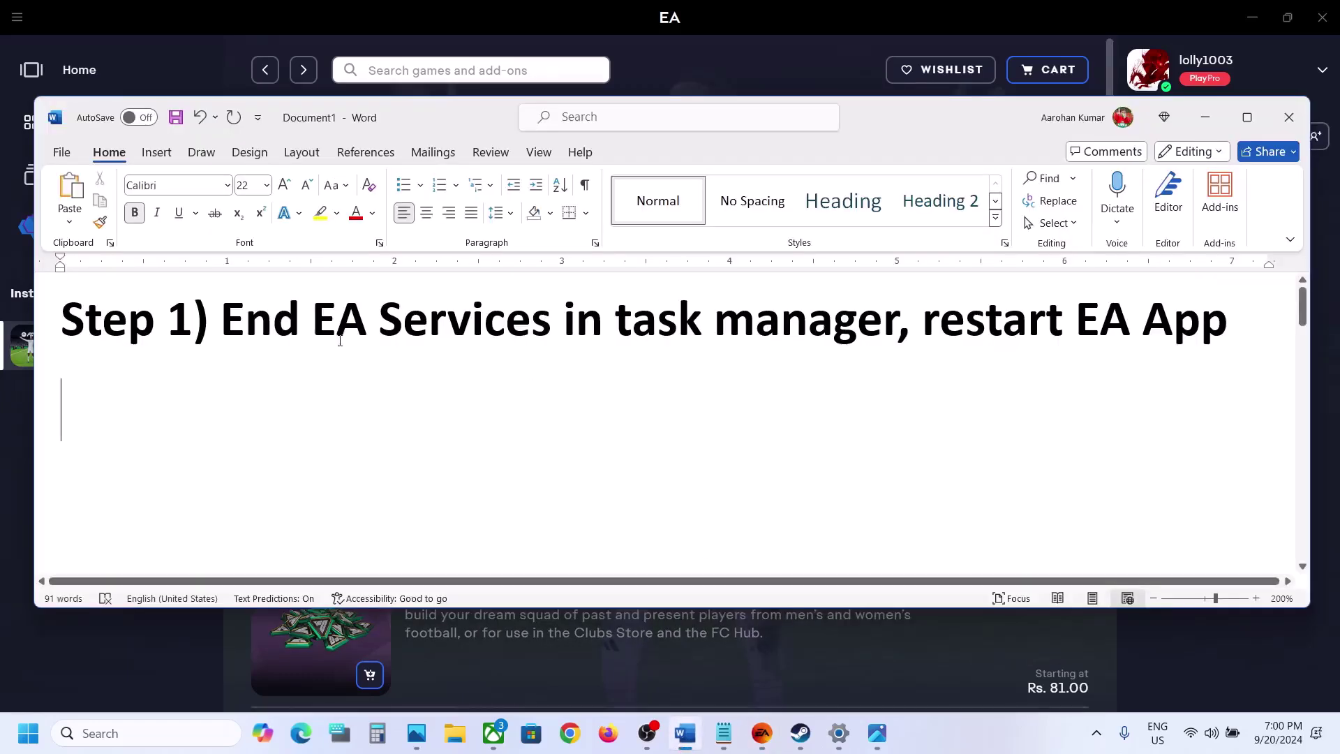
pyautogui.moveTo(286, 318); pyautogui.dragTo(826, 322)
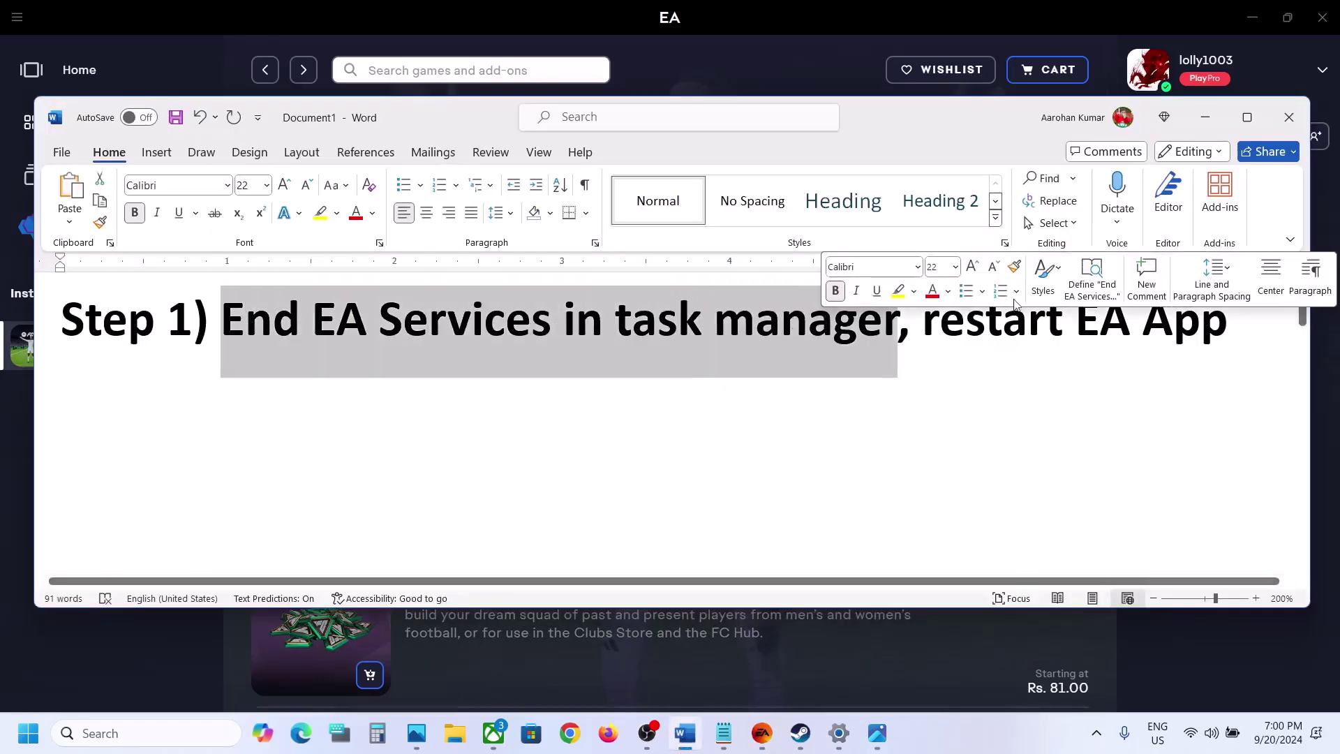
pyautogui.click(1209, 119)
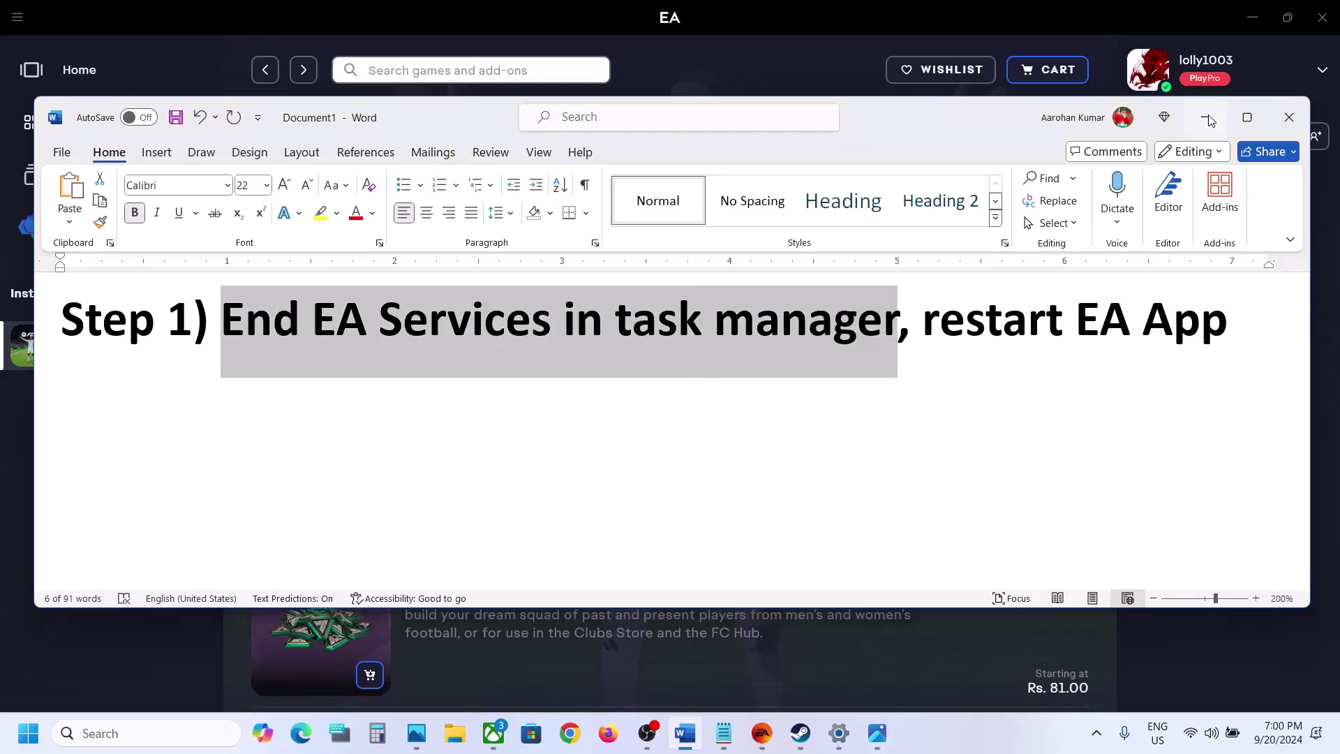
# End the EA and EA Background Service processes in Task Manager, then close it
pyautogui.rightClick(37, 739)
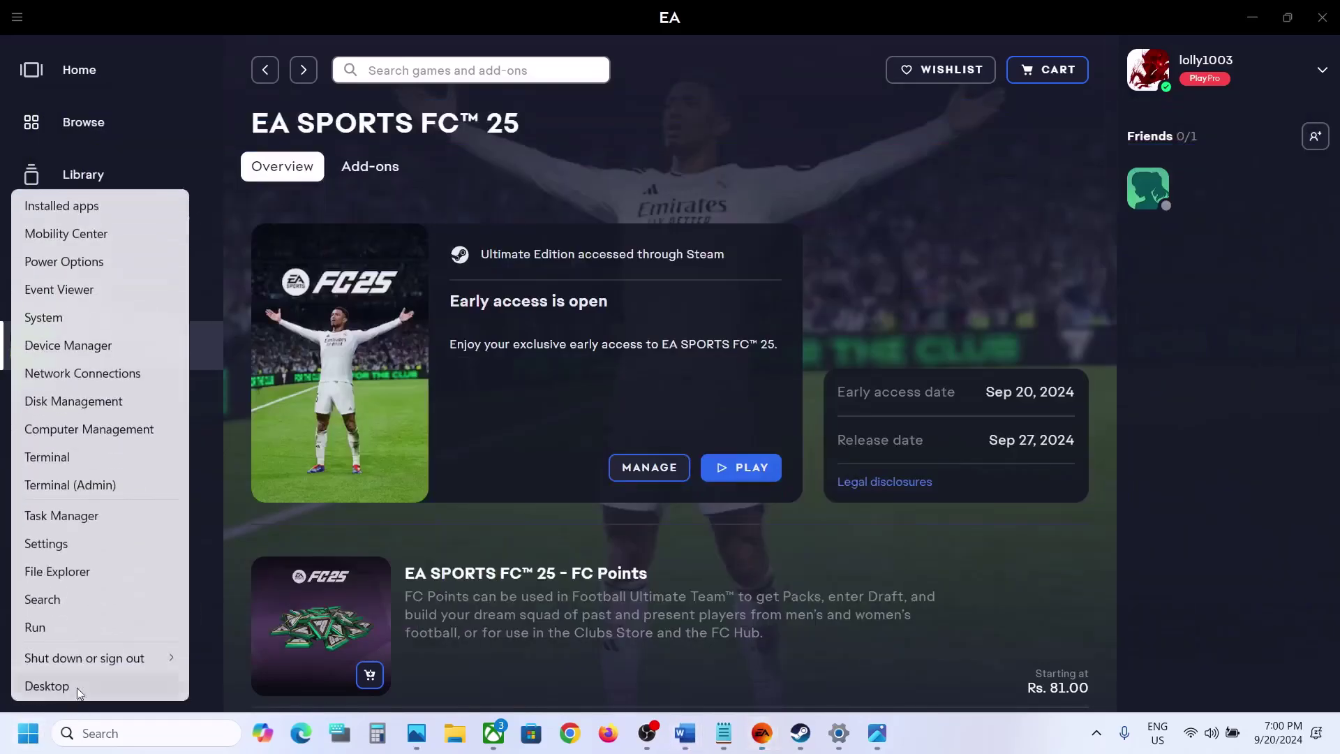
pyautogui.click(63, 518)
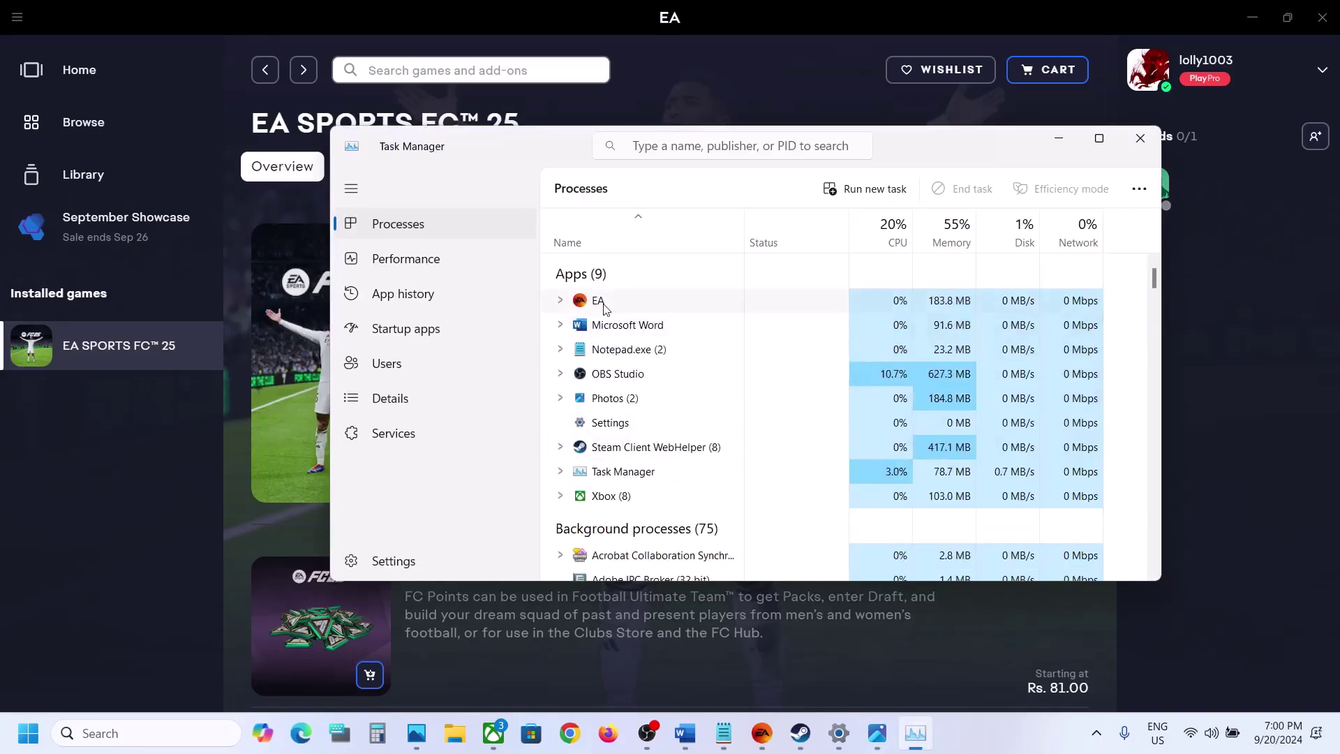
pyautogui.click(636, 304)
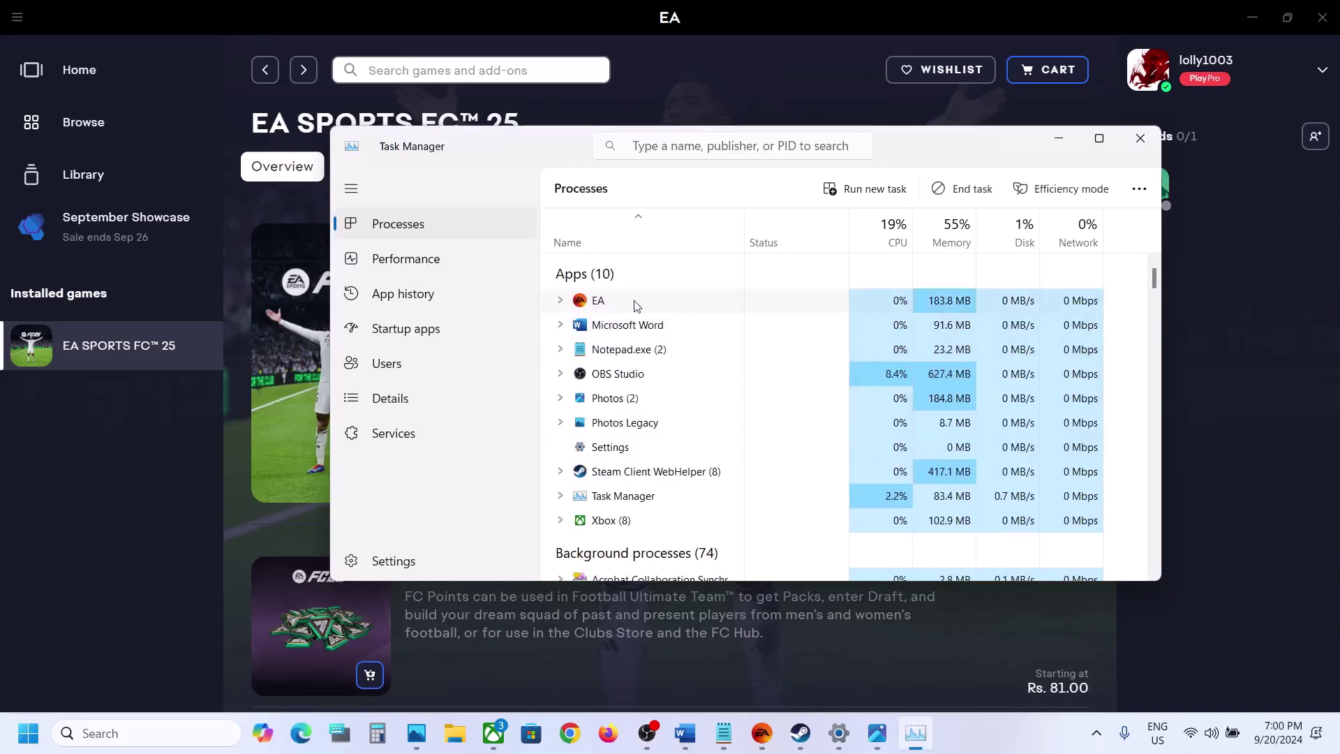
pyautogui.rightClick(670, 303)
pyautogui.click(744, 338)
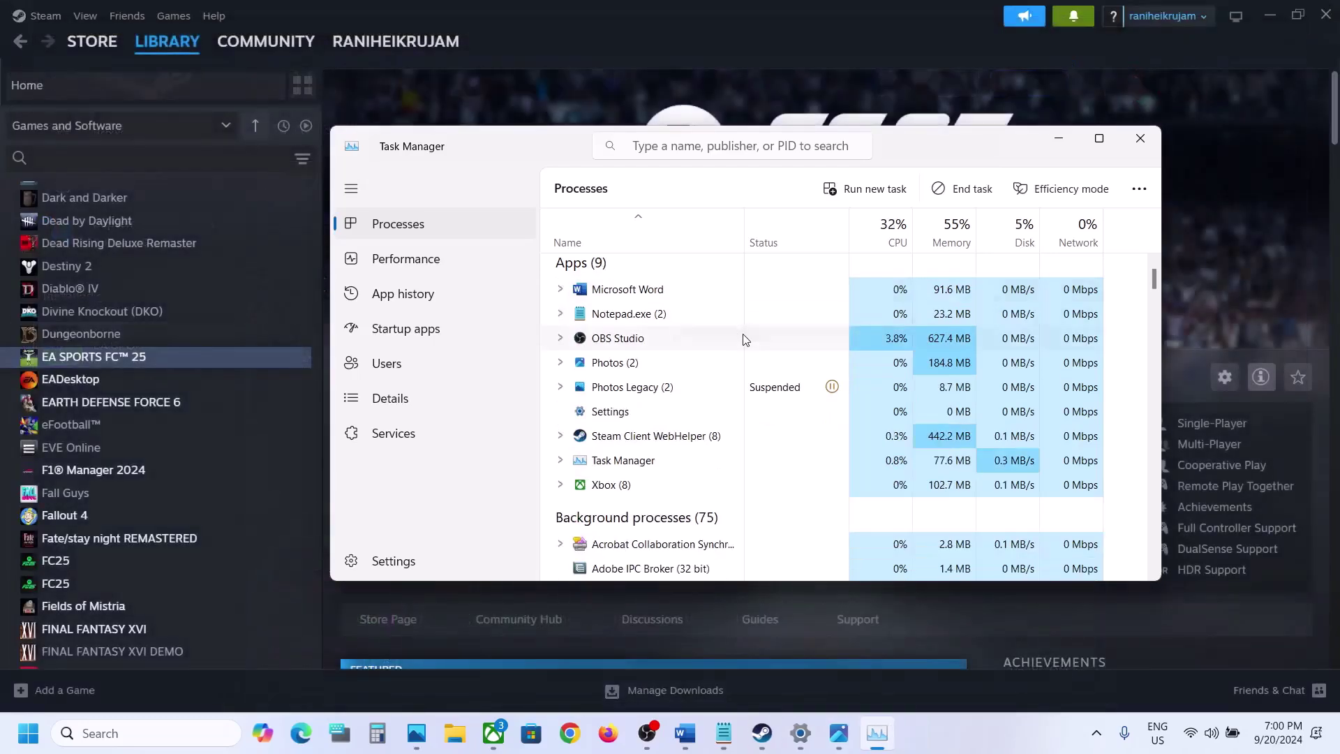
pyautogui.scroll(-5, 658, 396)
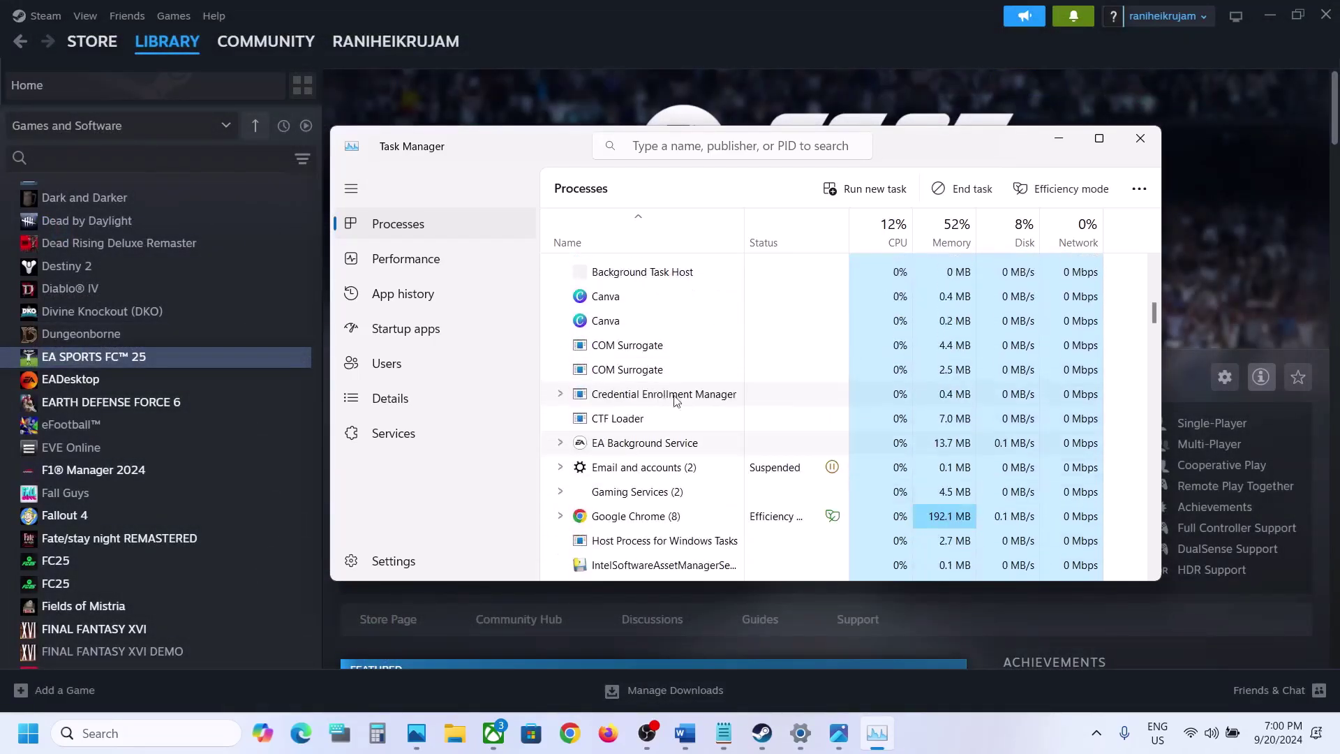
pyautogui.rightClick(651, 442)
pyautogui.click(718, 474)
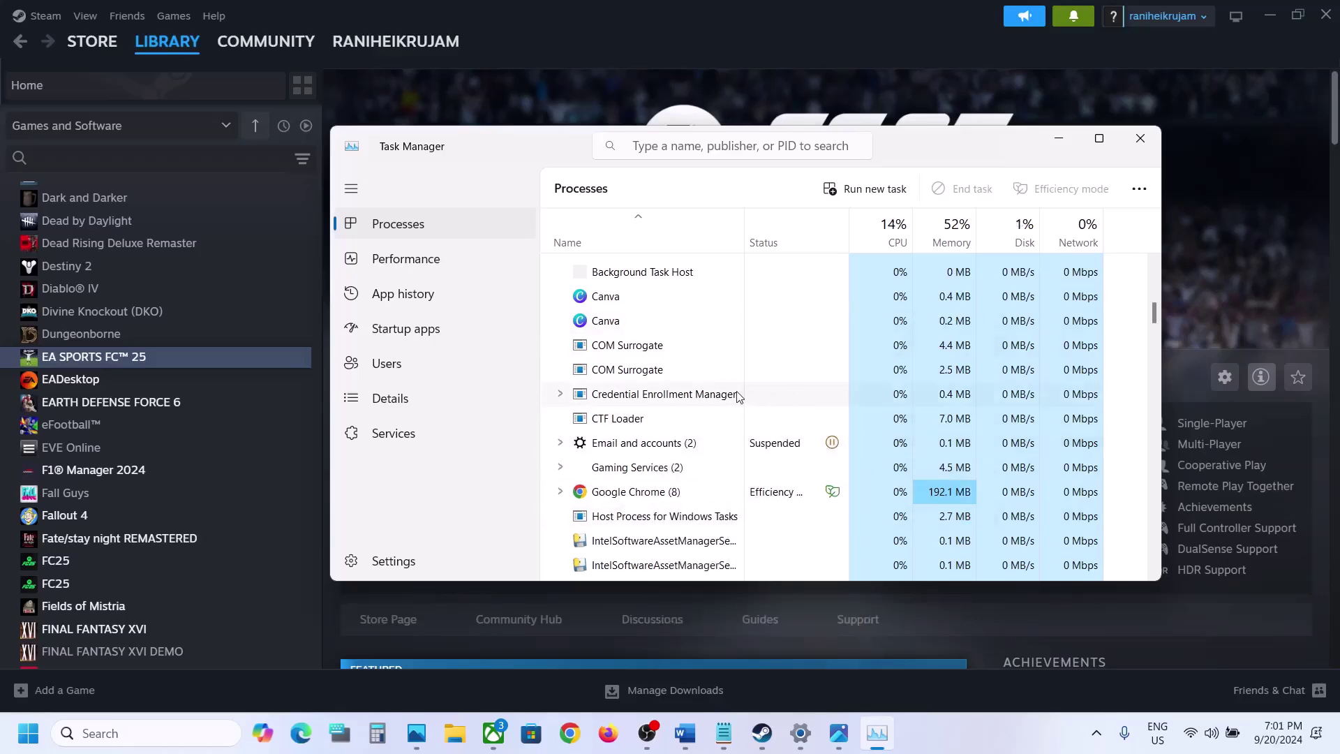
pyautogui.click(1139, 140)
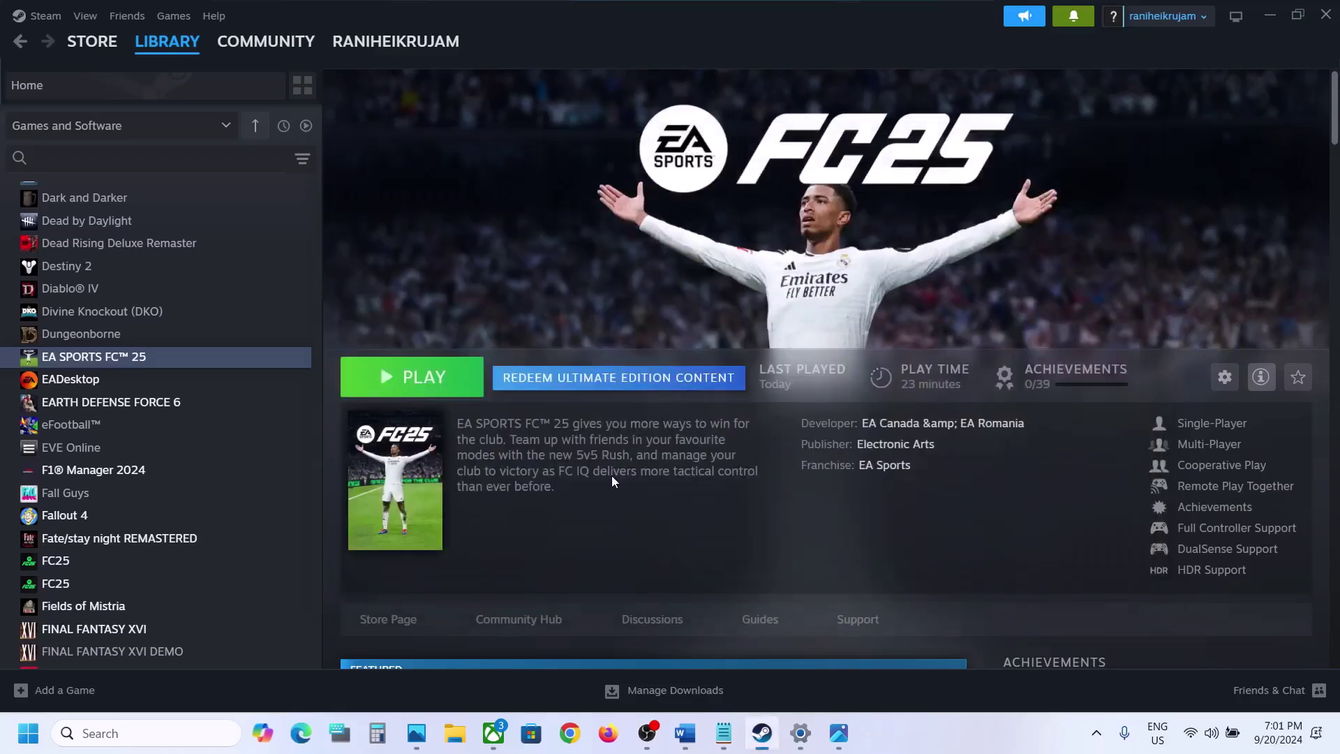
# Relaunch the EA app from a Windows search for 'ea'
pyautogui.click(132, 733)
pyautogui.write('ea')
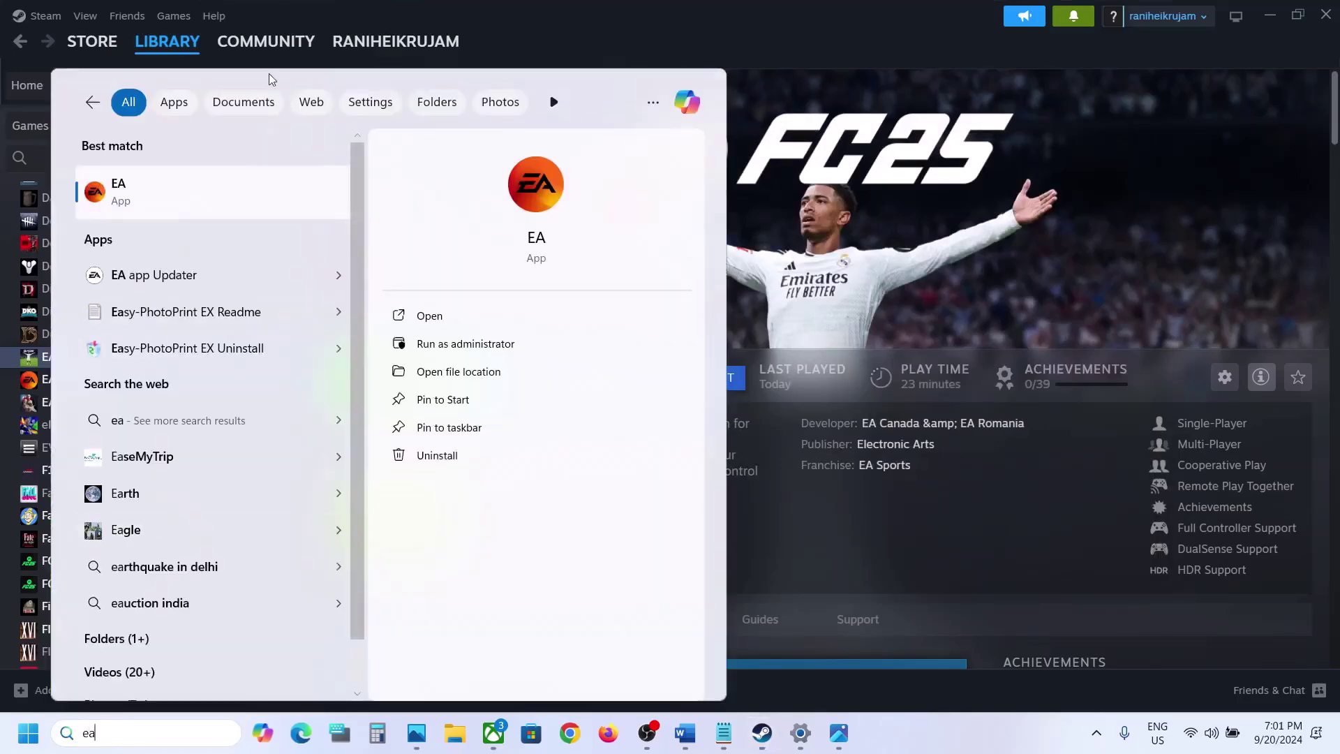
pyautogui.click(149, 210)
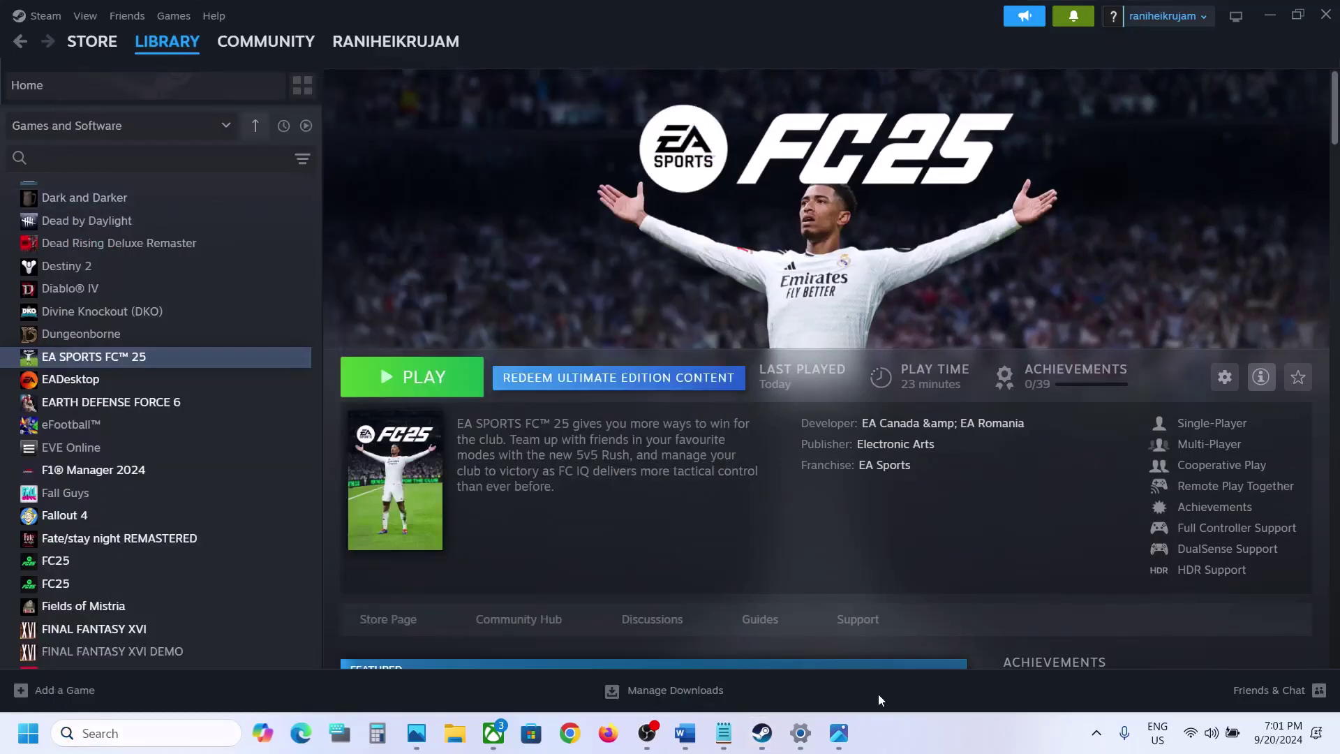
# Highlight the Step 2 date-change instruction in the Word notes, then minimize Word
pyautogui.click(685, 733)
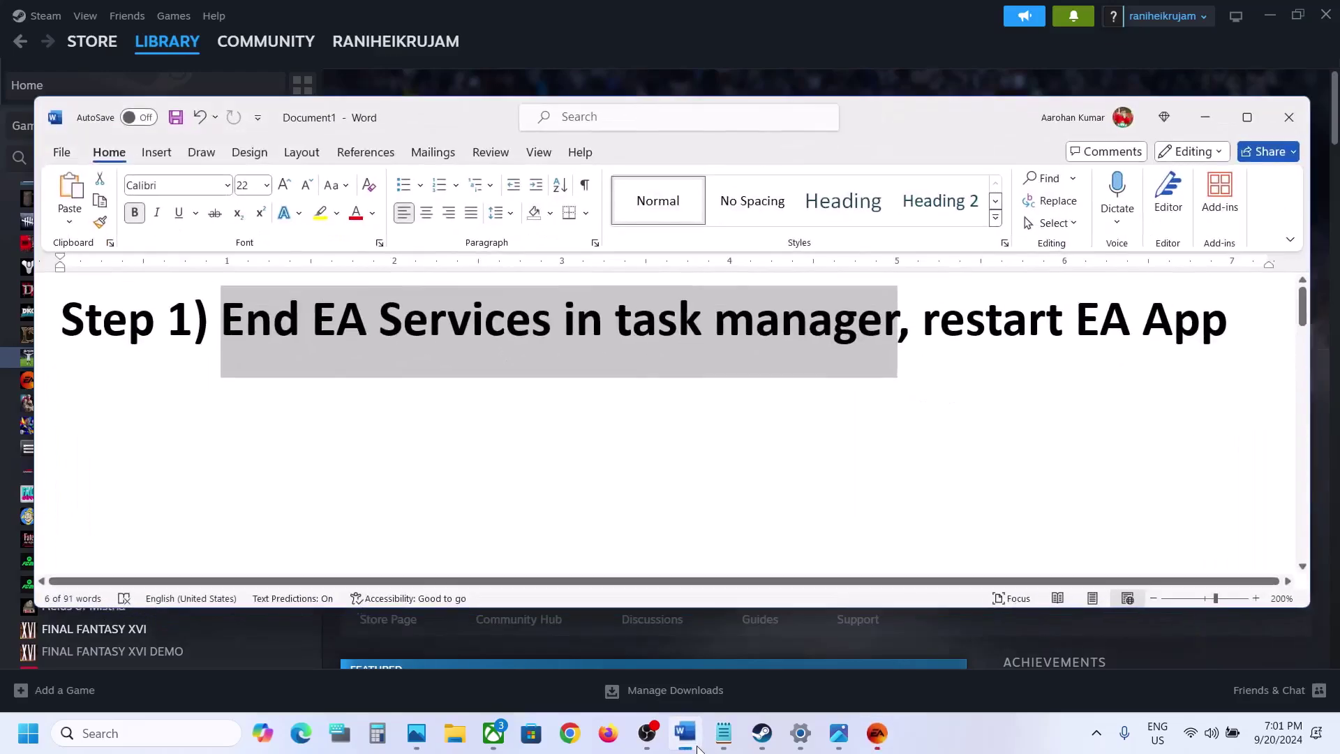
pyautogui.scroll(-5, 513, 446)
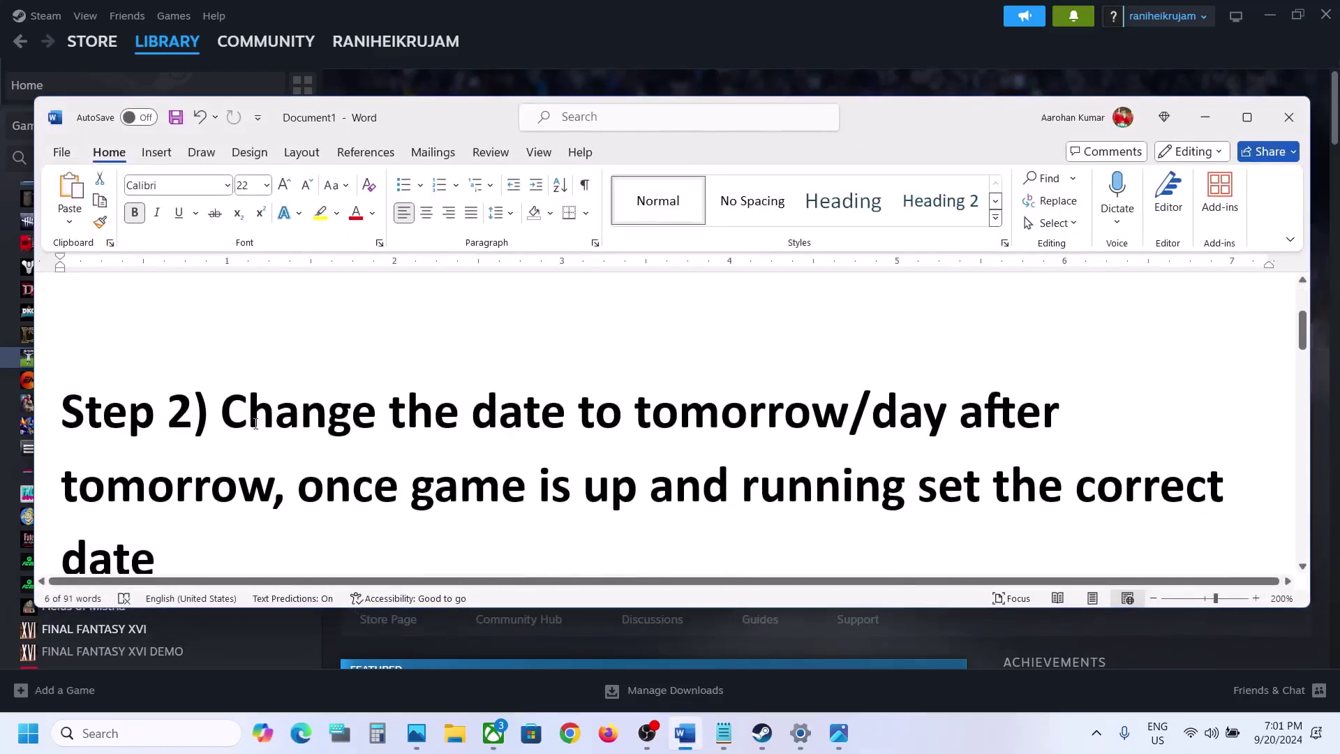
pyautogui.moveTo(233, 419); pyautogui.dragTo(683, 410)
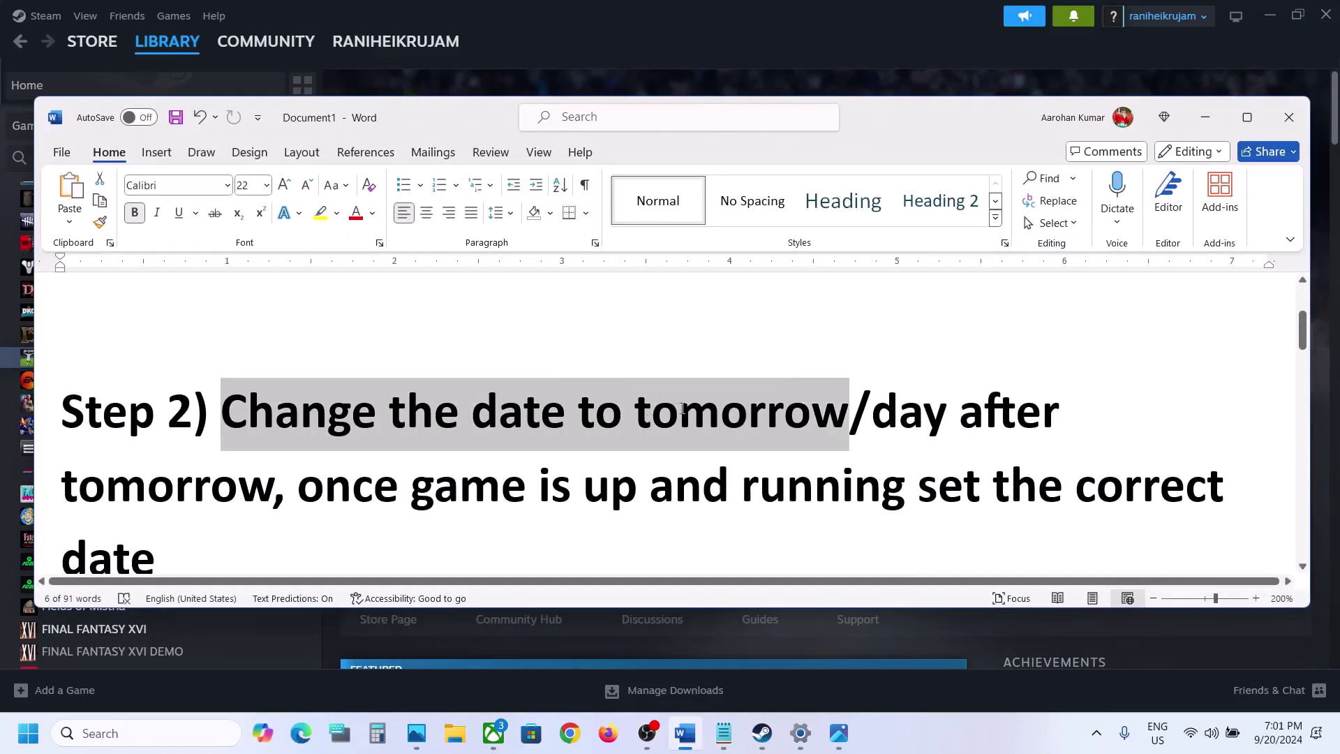
pyautogui.moveTo(842, 394); pyautogui.dragTo(286, 482)
pyautogui.click(287, 482)
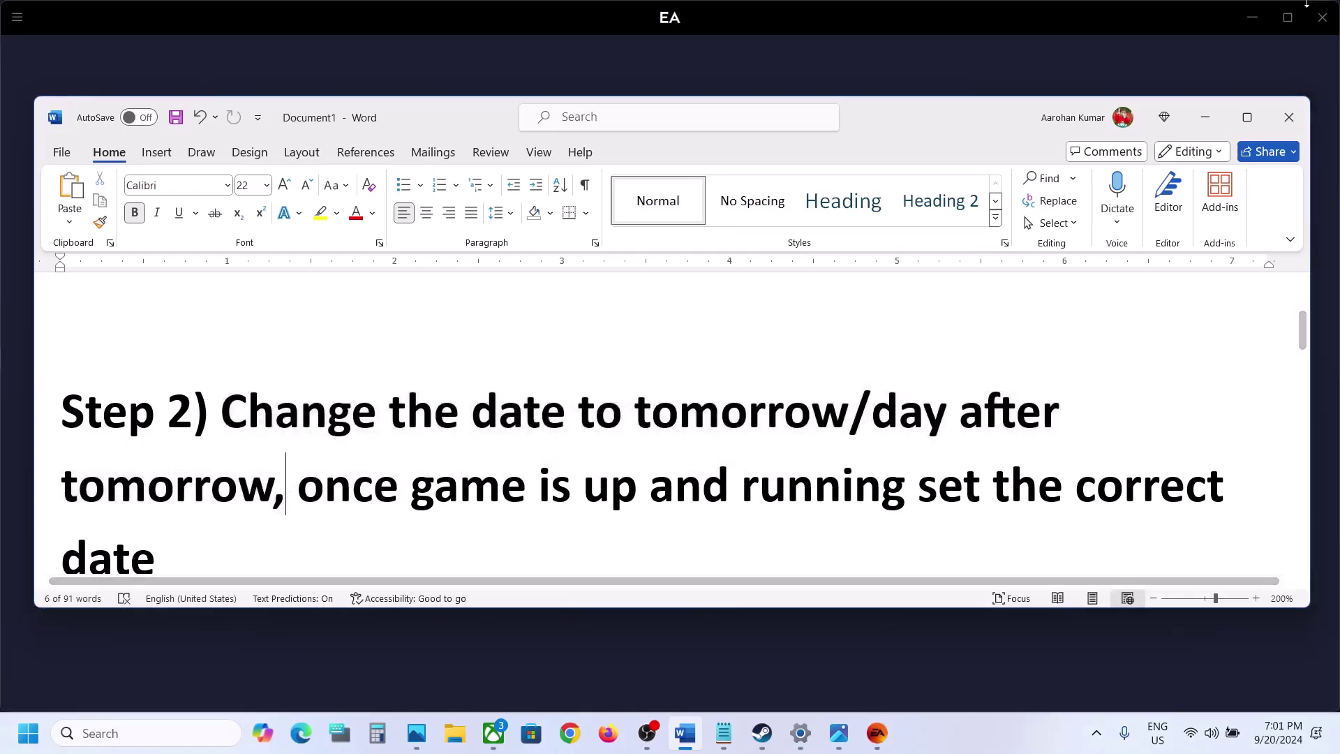
pyautogui.click(1221, 120)
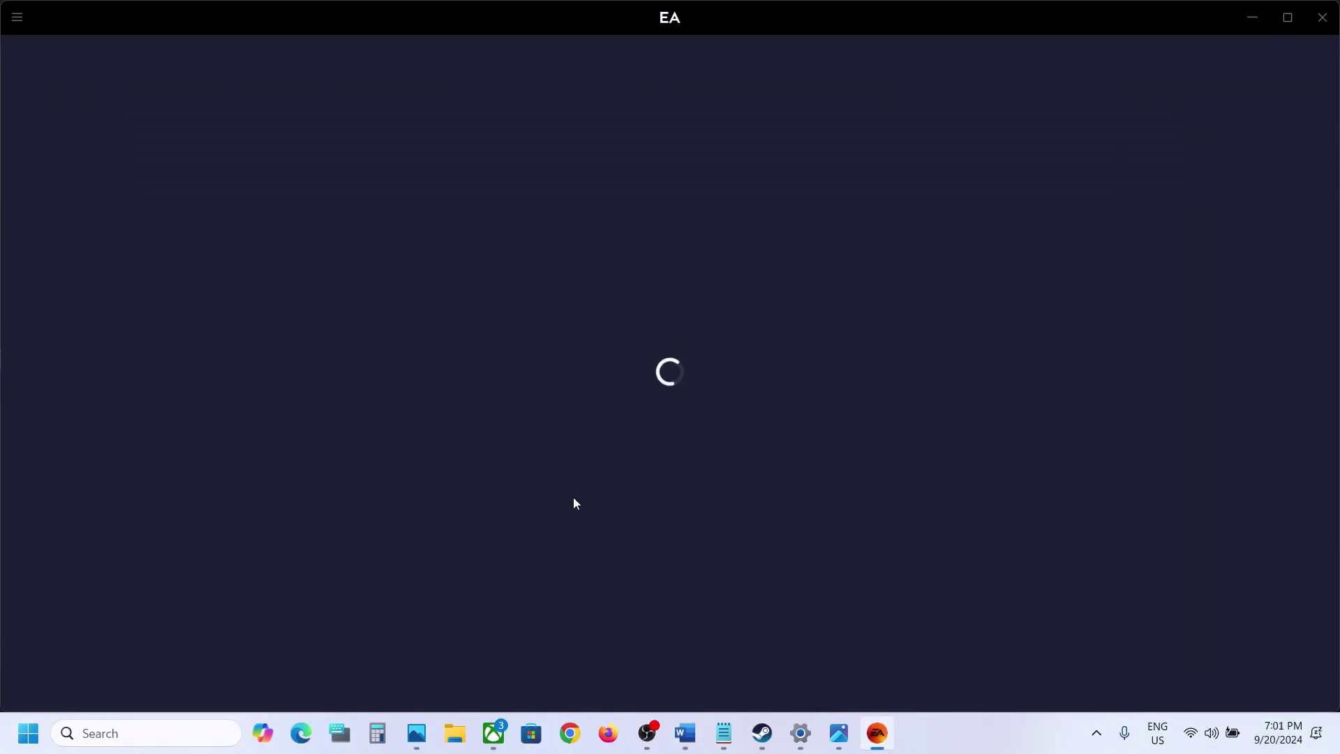
# Open Control Panel's Date and Time settings under Clock and Region
pyautogui.click(148, 744)
pyautogui.write('control')
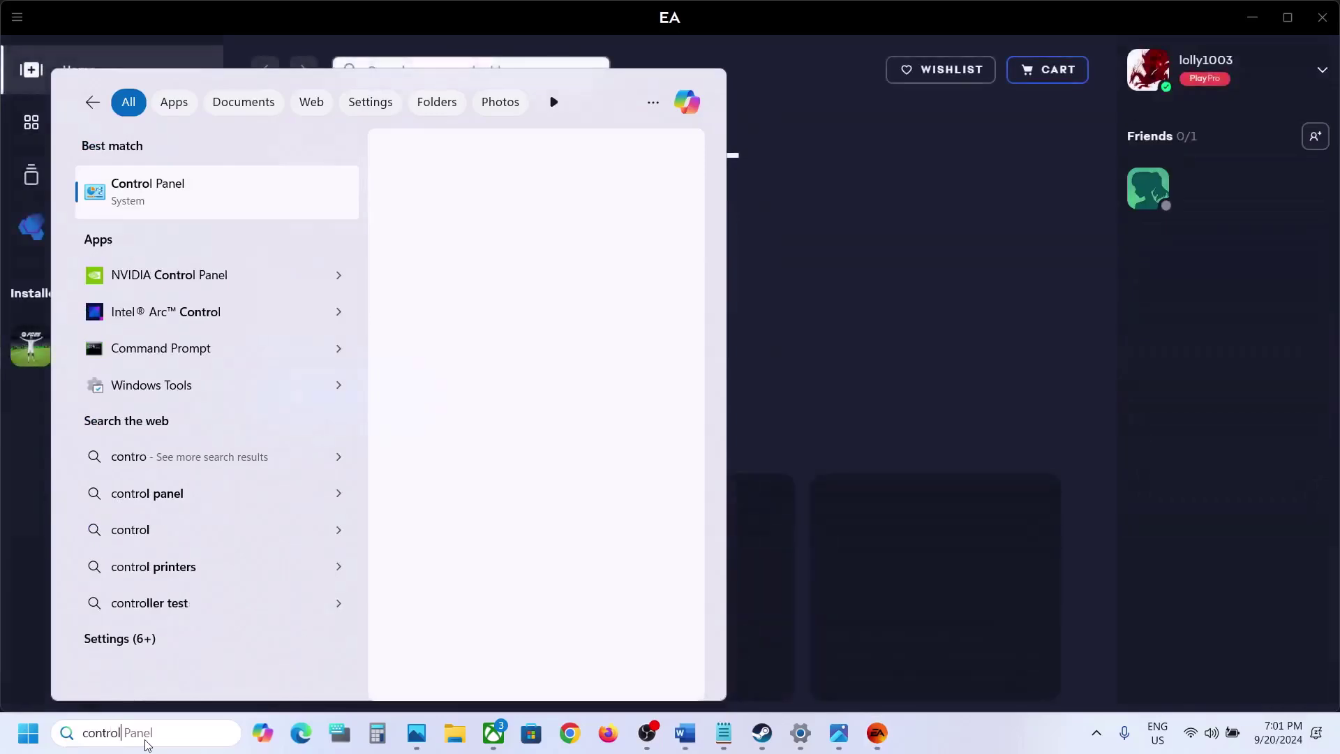
pyautogui.click(184, 209)
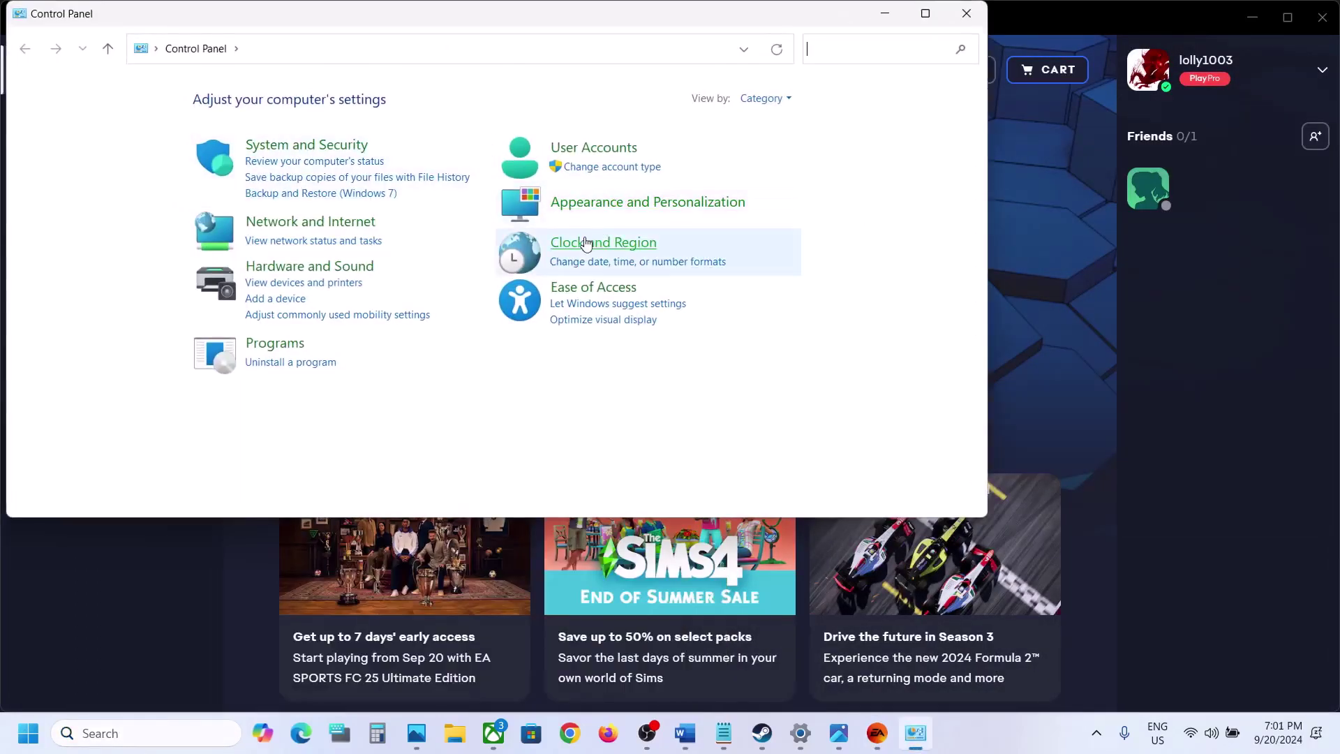
pyautogui.click(606, 244)
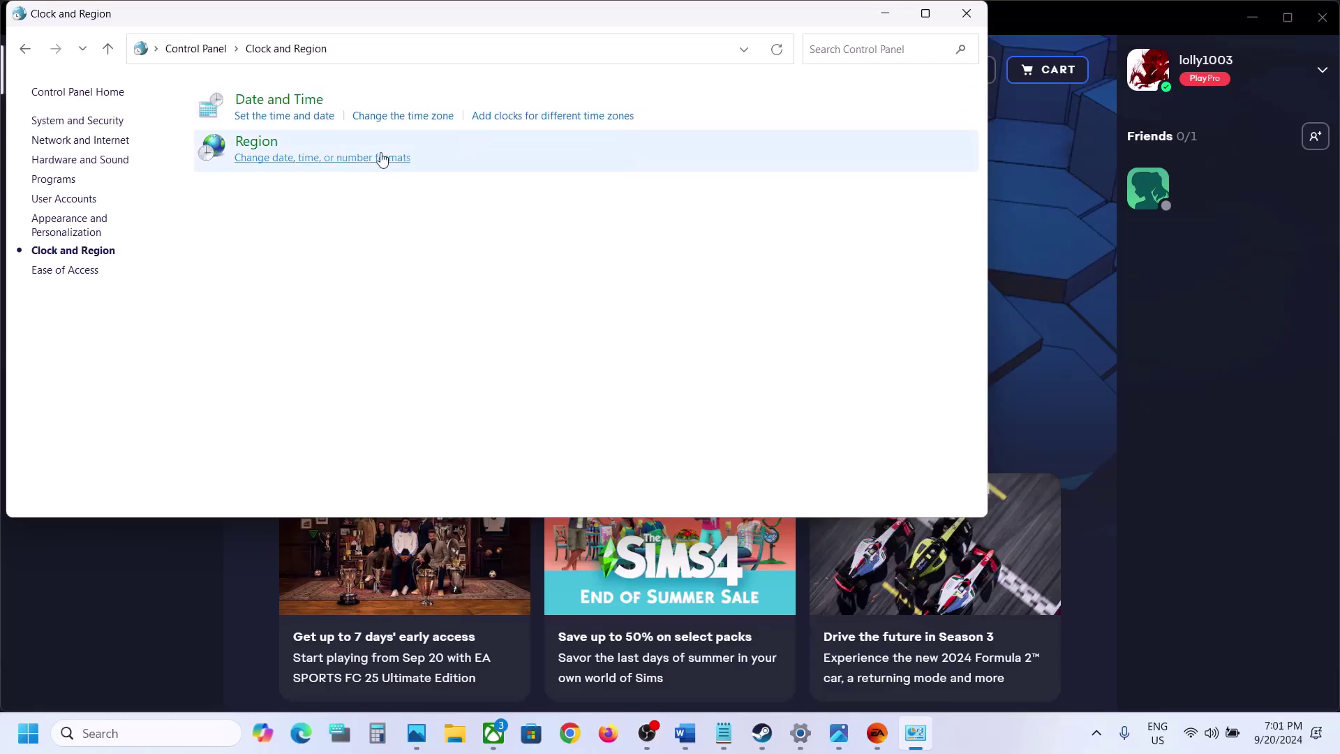
pyautogui.click(272, 98)
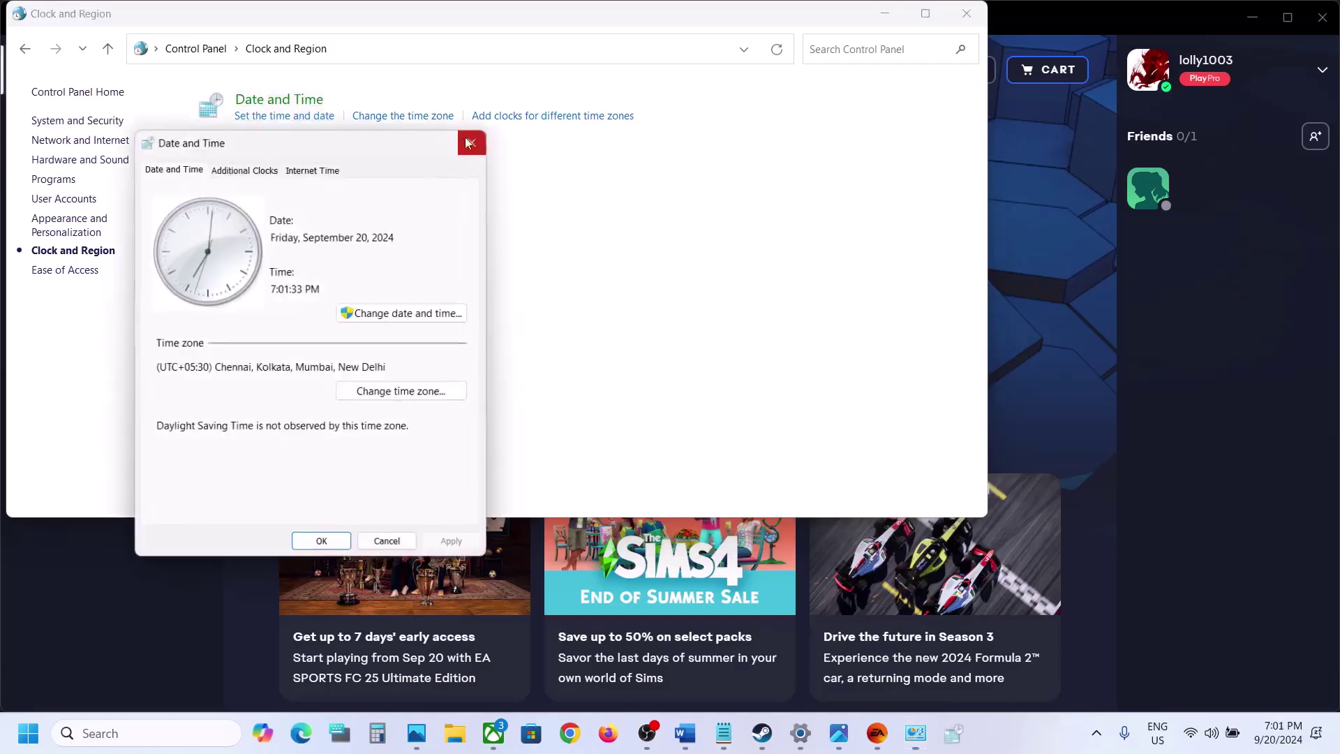
pyautogui.moveTo(344, 144); pyautogui.dragTo(533, 138)
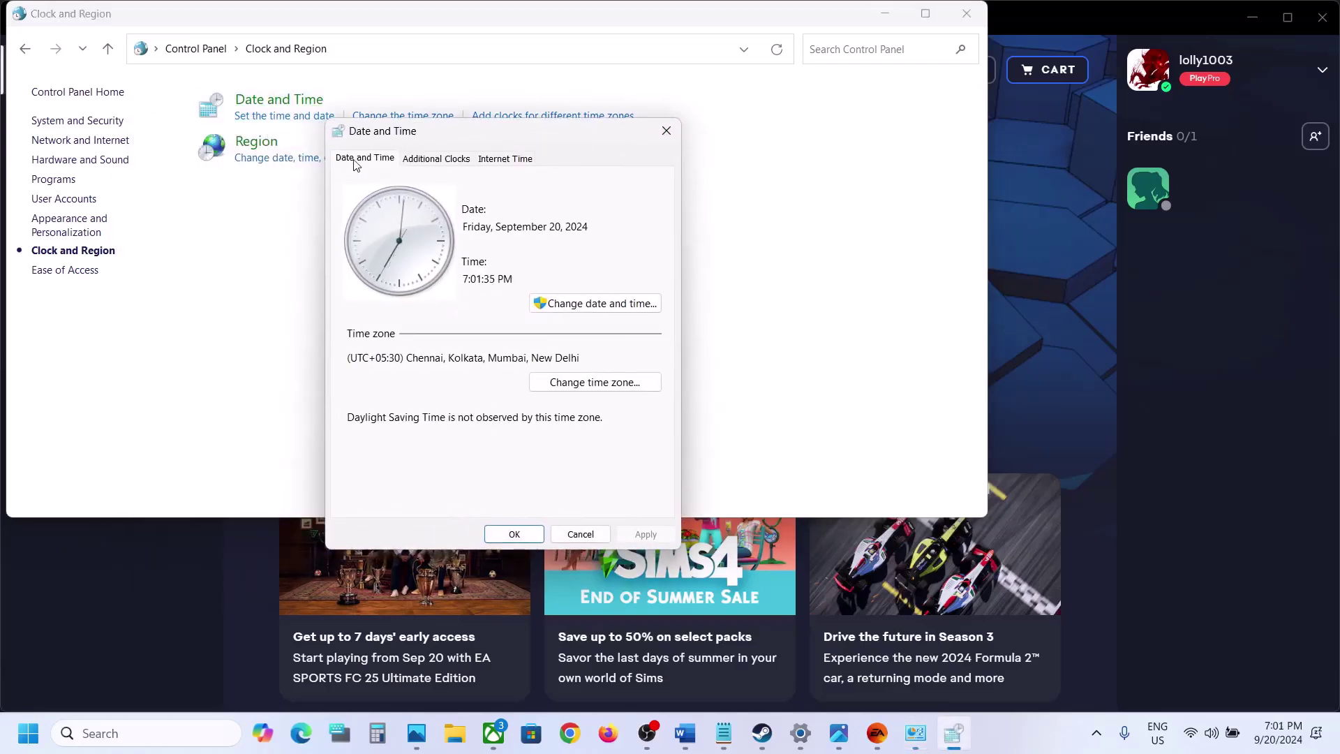
# Change the system date to Monday, September 23, 2024 and confirm
pyautogui.click(580, 303)
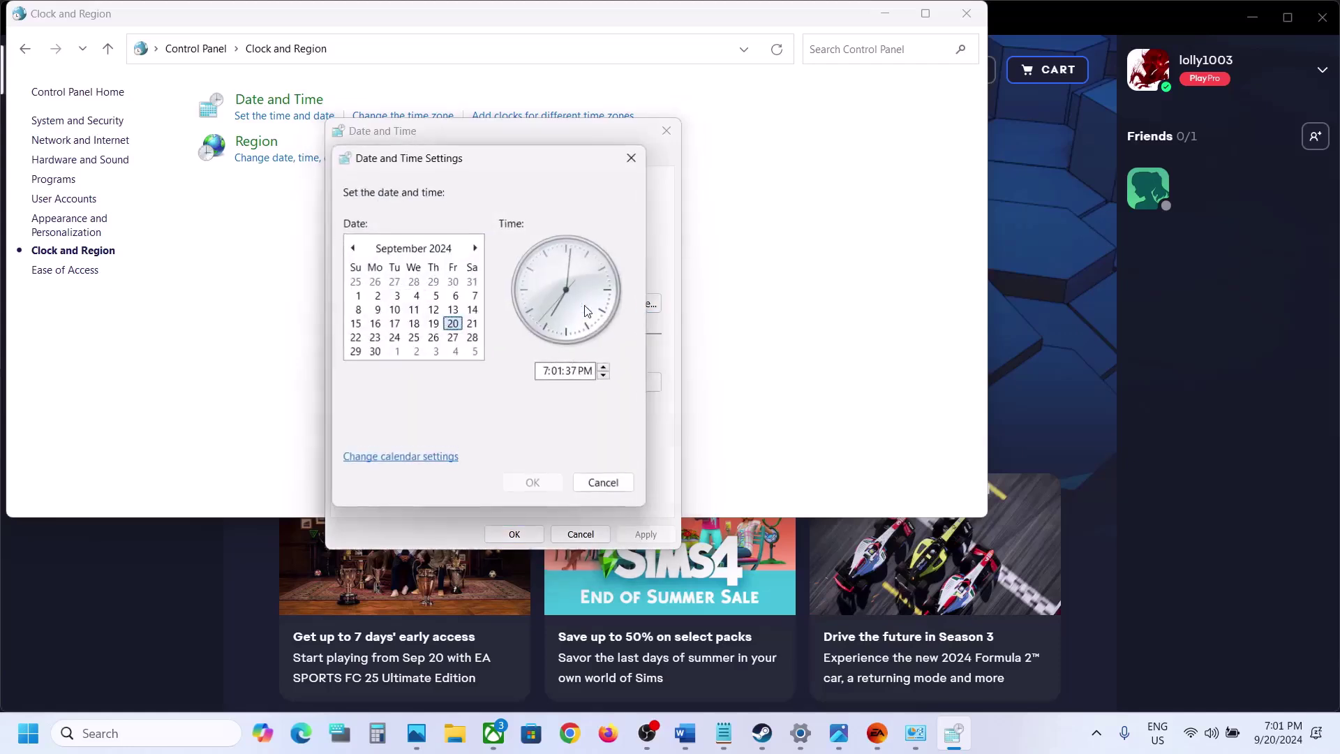
pyautogui.click(469, 326)
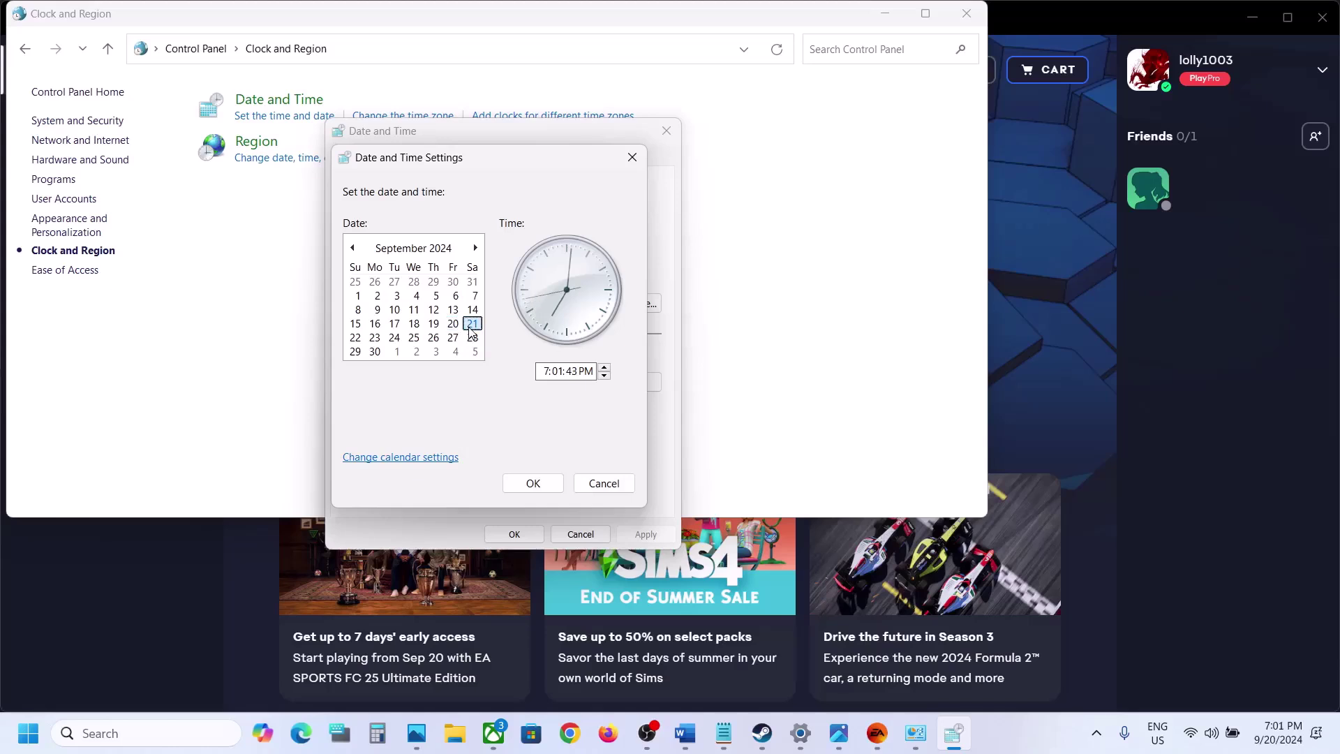
pyautogui.click(356, 338)
pyautogui.click(375, 338)
pyautogui.click(534, 484)
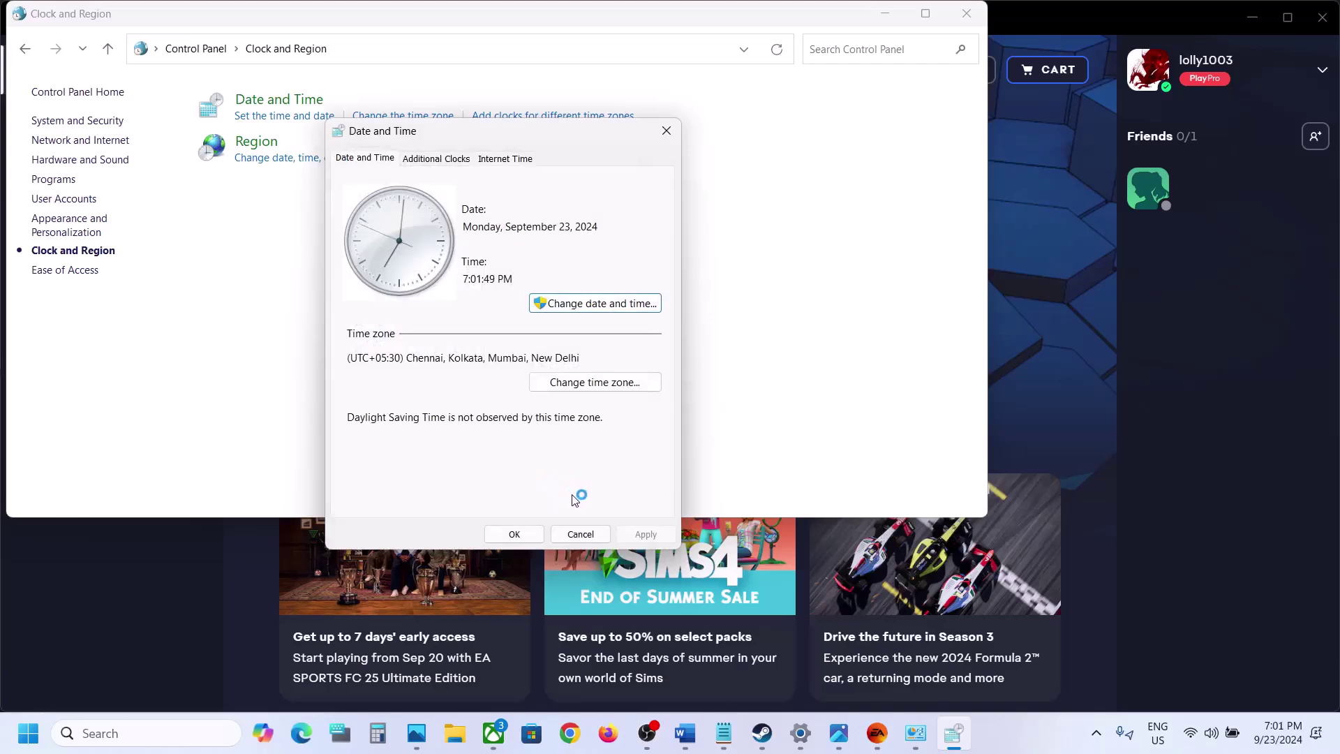
pyautogui.click(514, 534)
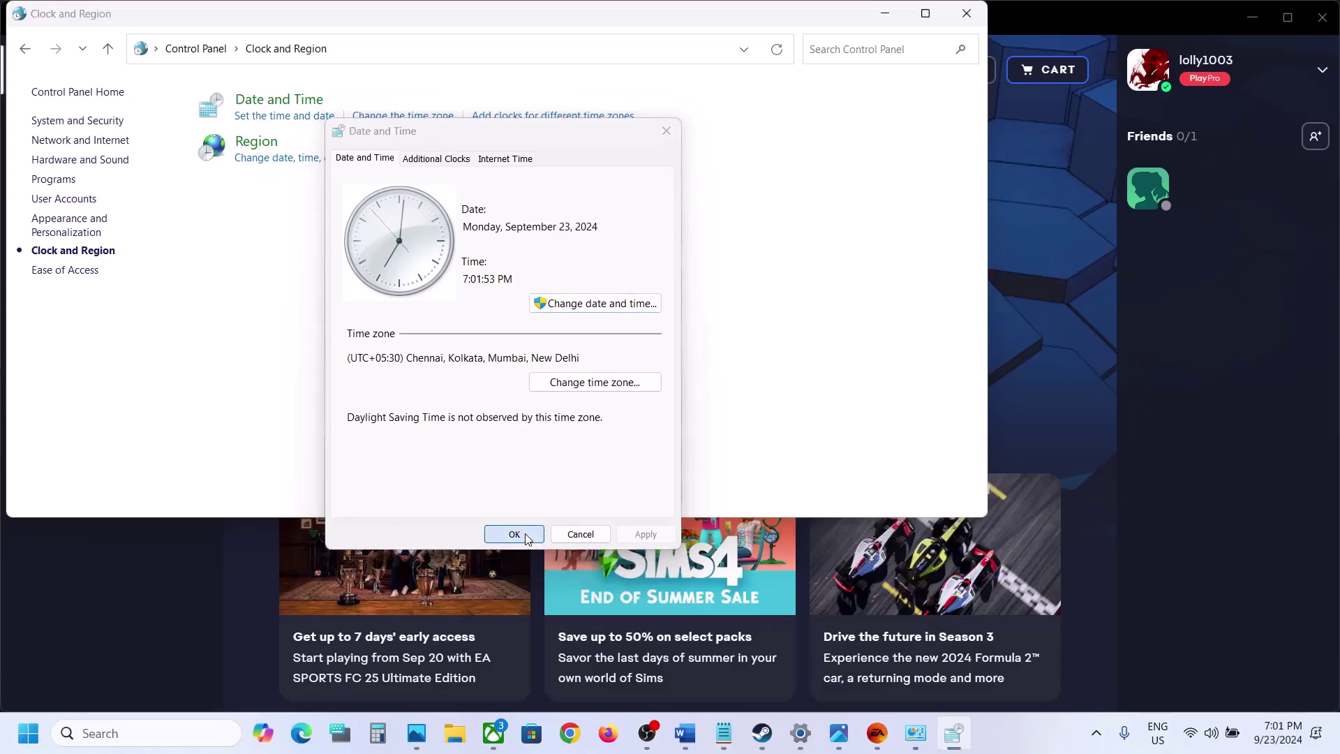
# Verify the new date in the taskbar calendar and return to the EA app
pyautogui.click(1282, 737)
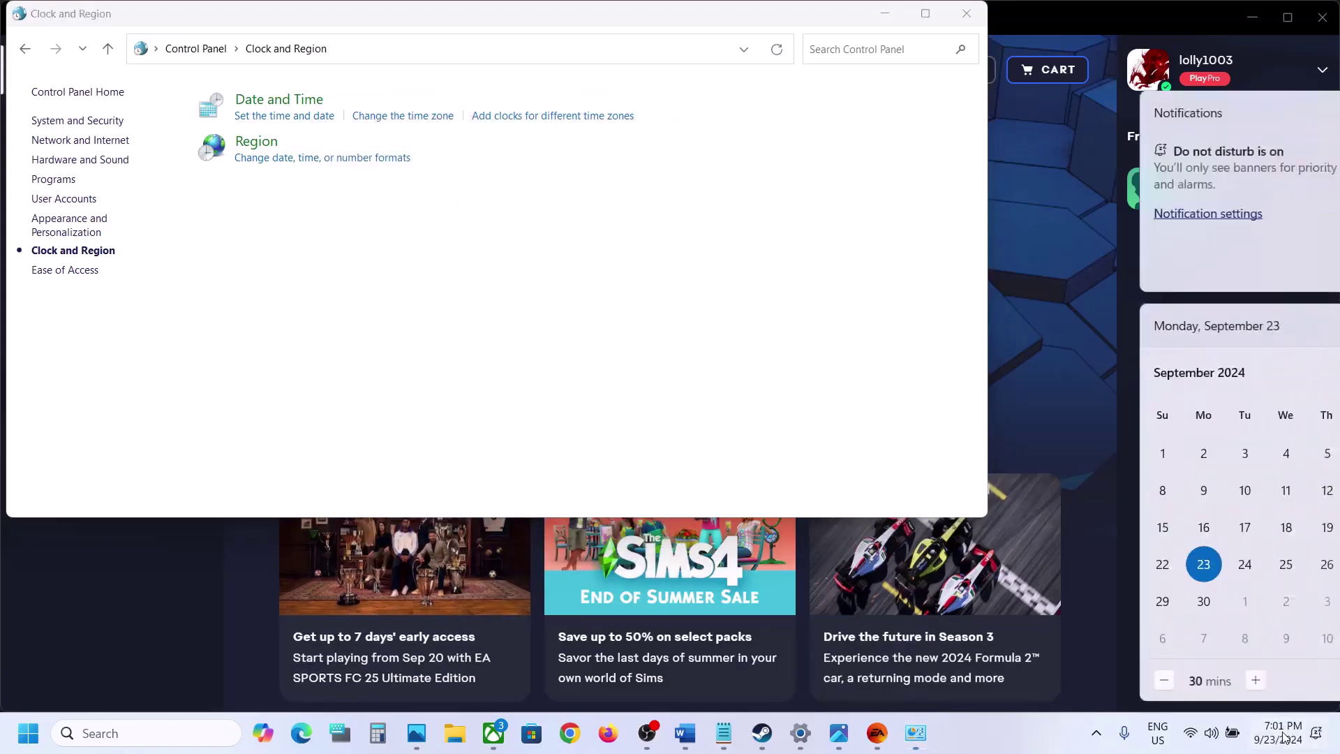
pyautogui.click(825, 410)
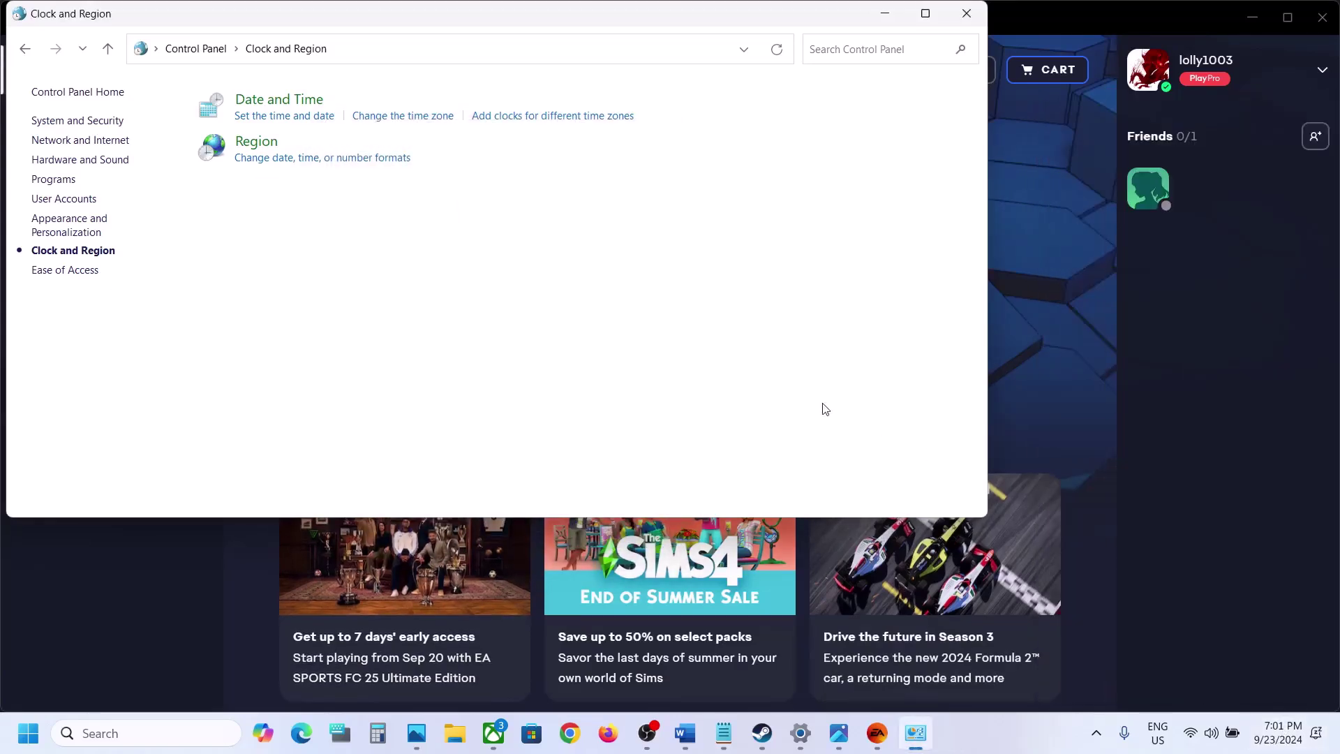
pyautogui.click(171, 603)
# Open the EA SPORTS FC 25 page under Installed games and bring back the Word notes
pyautogui.click(106, 347)
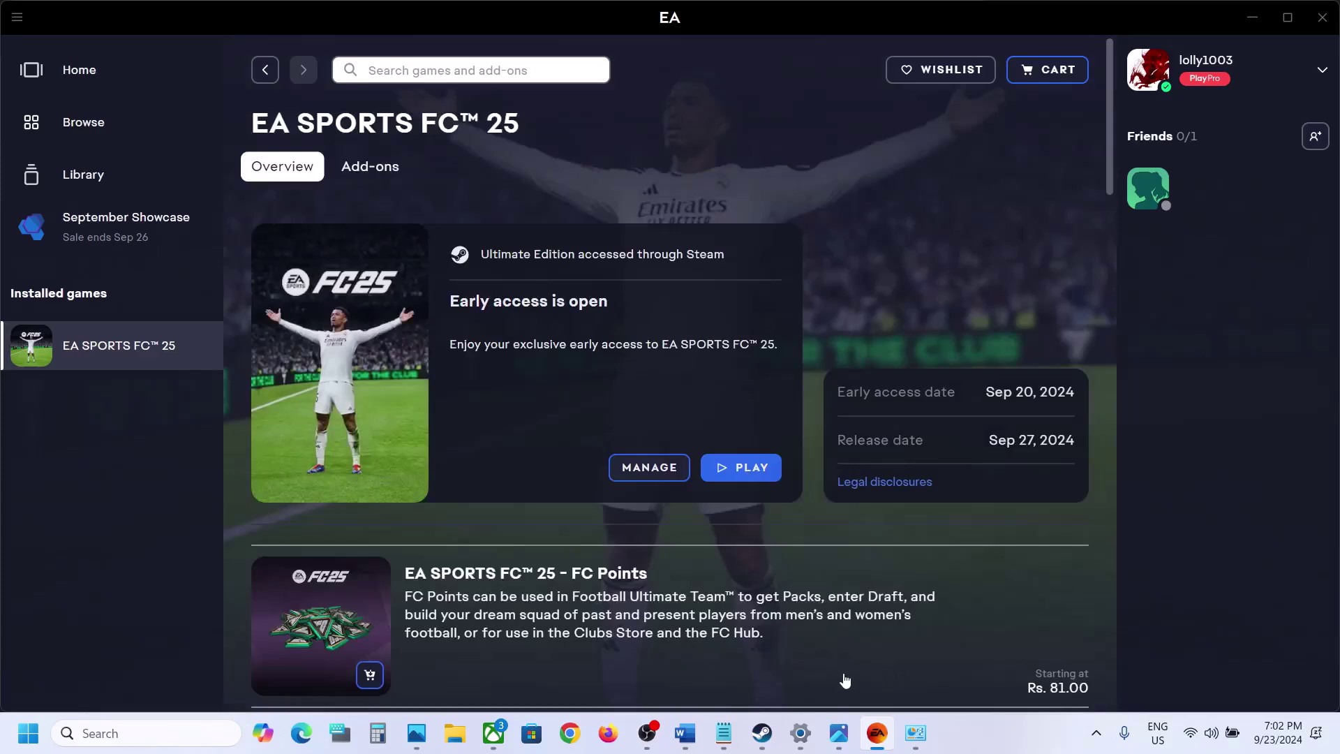
pyautogui.click(684, 733)
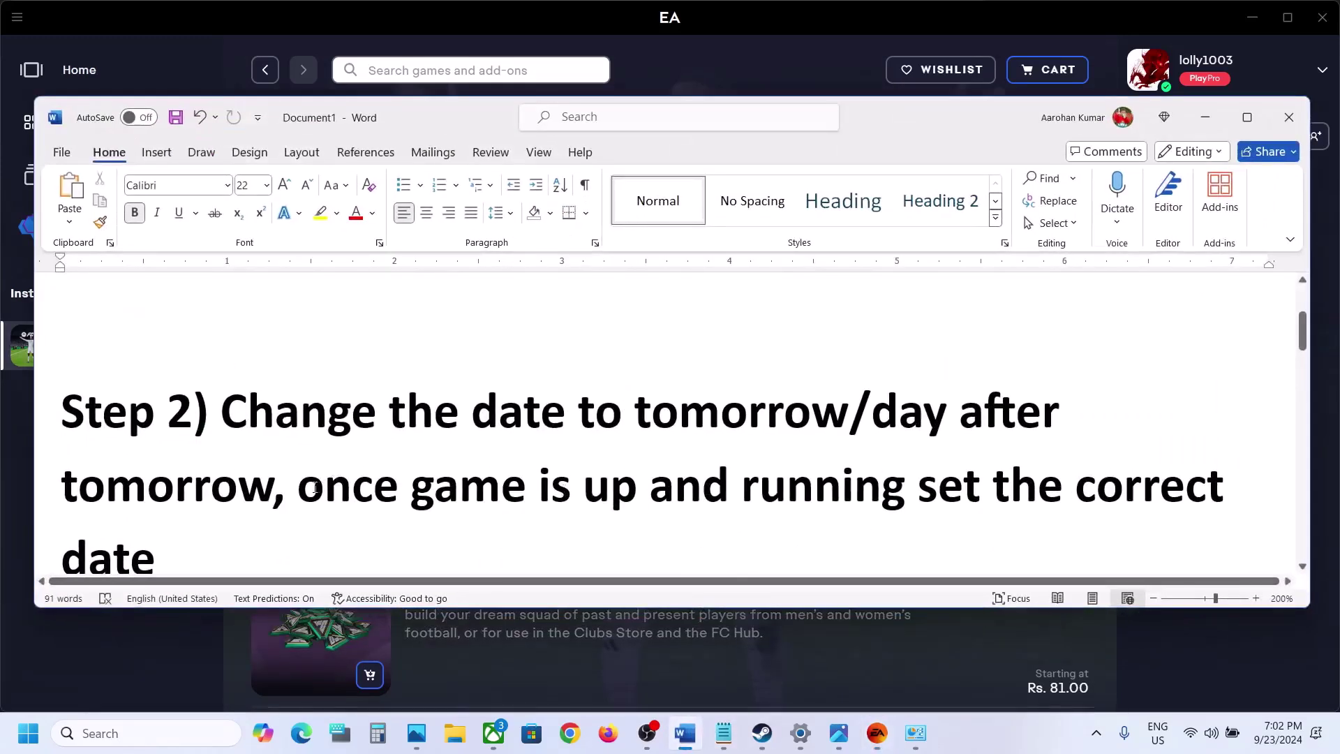
# Highlight the Step 2 note about restoring the date once the game runs, then dismiss the clock menu
pyautogui.moveTo(474, 487); pyautogui.dragTo(992, 558)
pyautogui.click(958, 515)
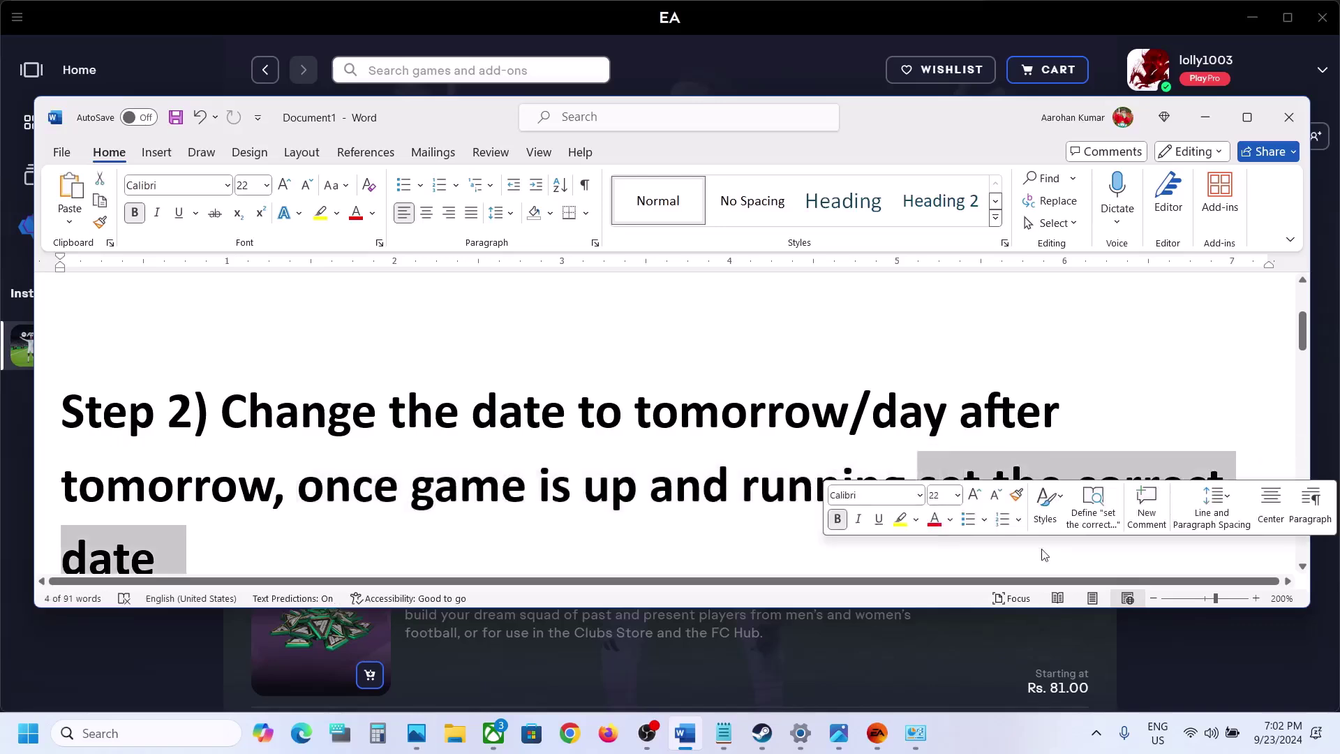
pyautogui.rightClick(1269, 747)
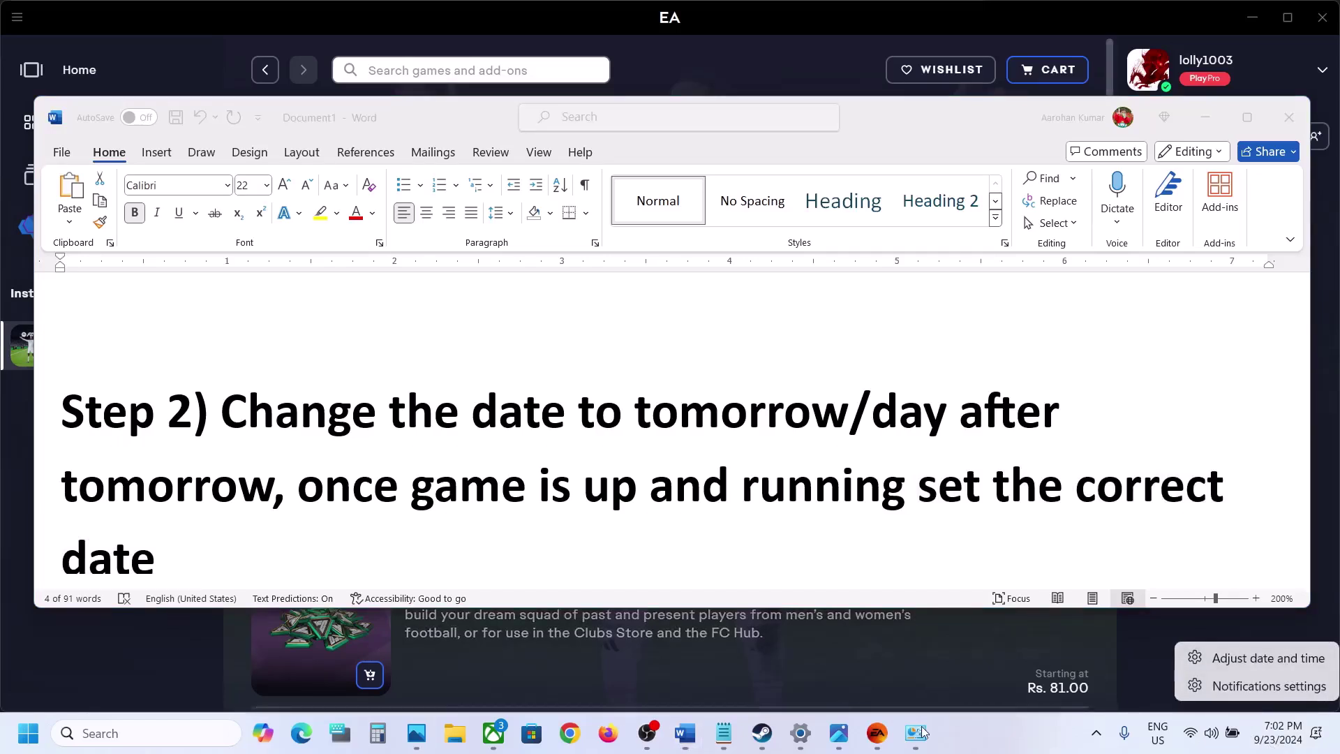
pyautogui.press('Escape')
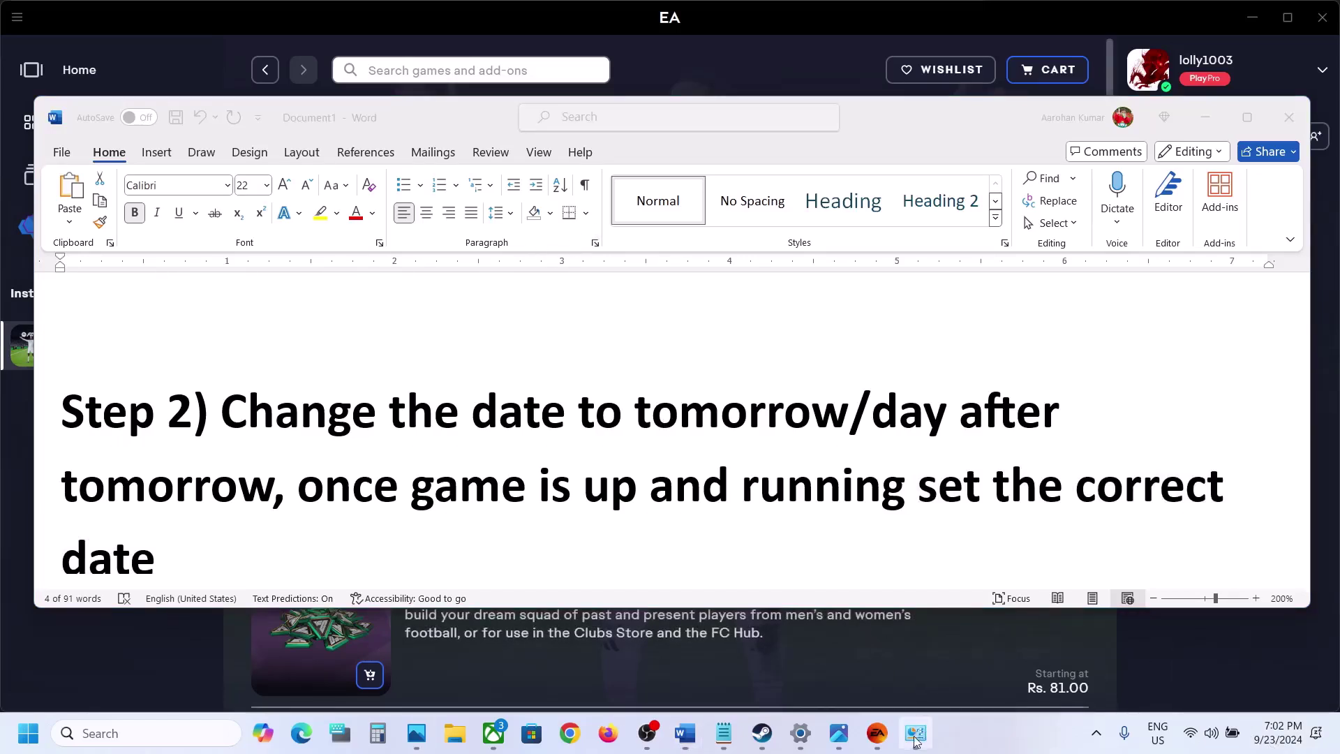
# Restore the system date to Friday, September 20, 2024 and switch back to the notes
pyautogui.click(915, 733)
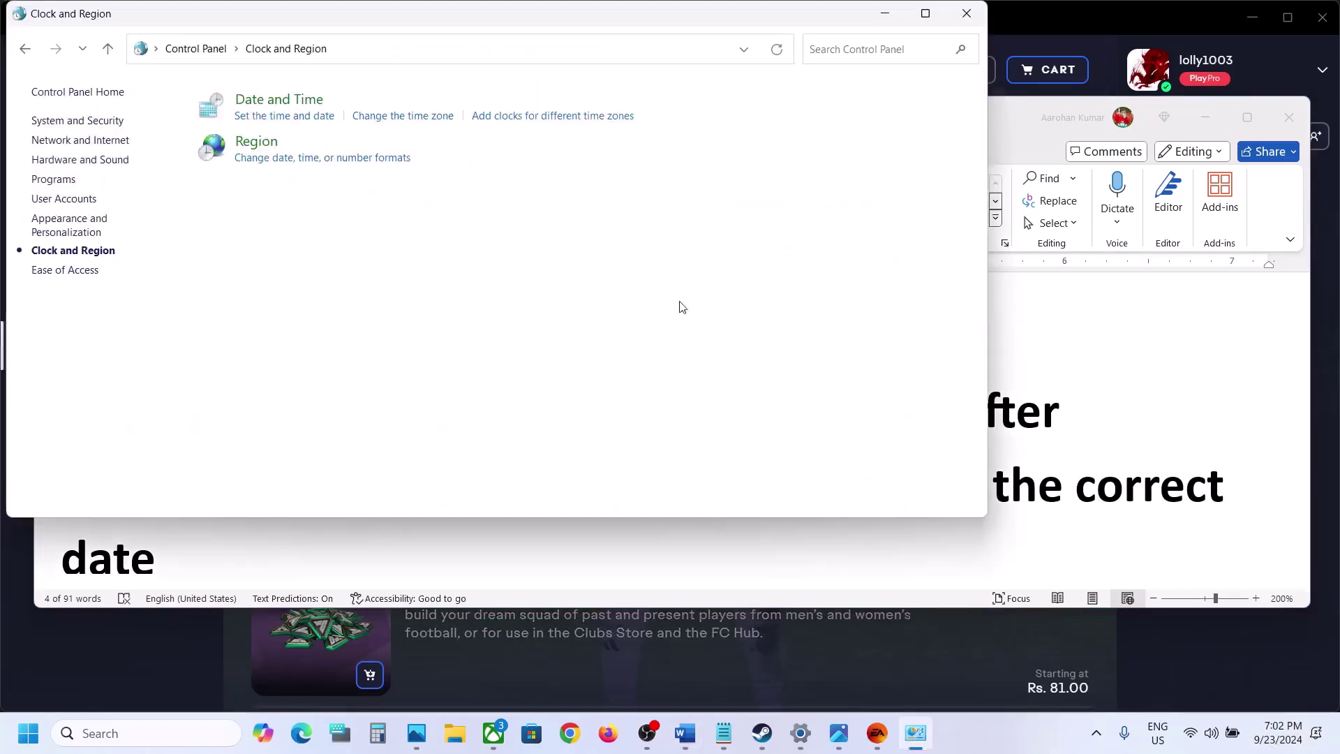
pyautogui.click(283, 108)
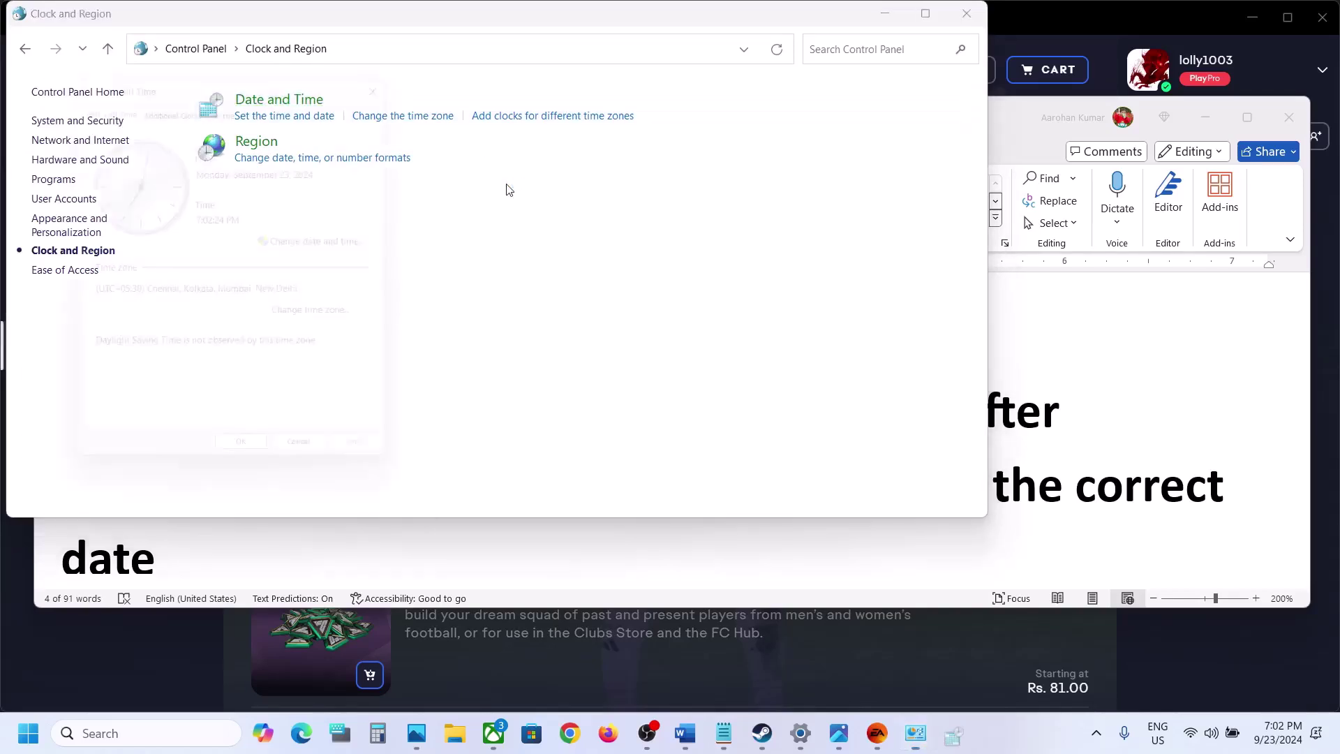
pyautogui.click(347, 250)
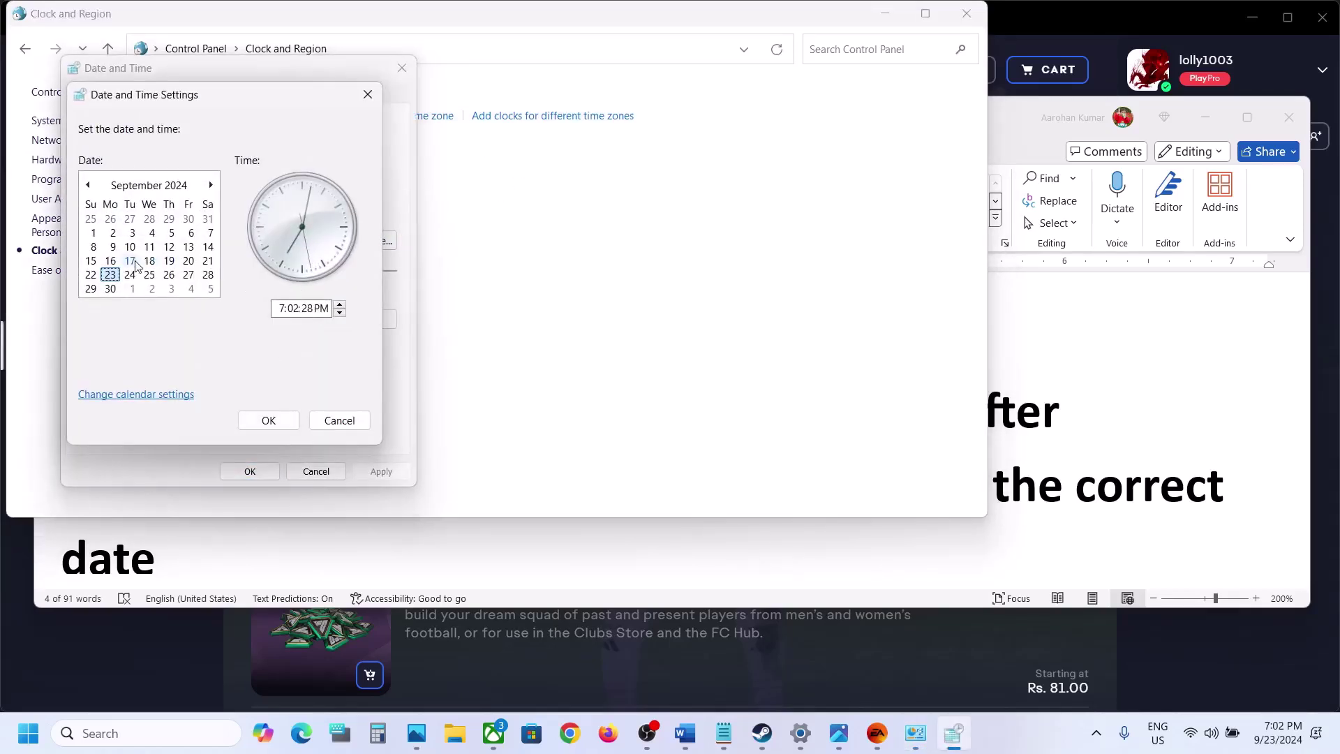
pyautogui.click(188, 260)
pyautogui.click(269, 420)
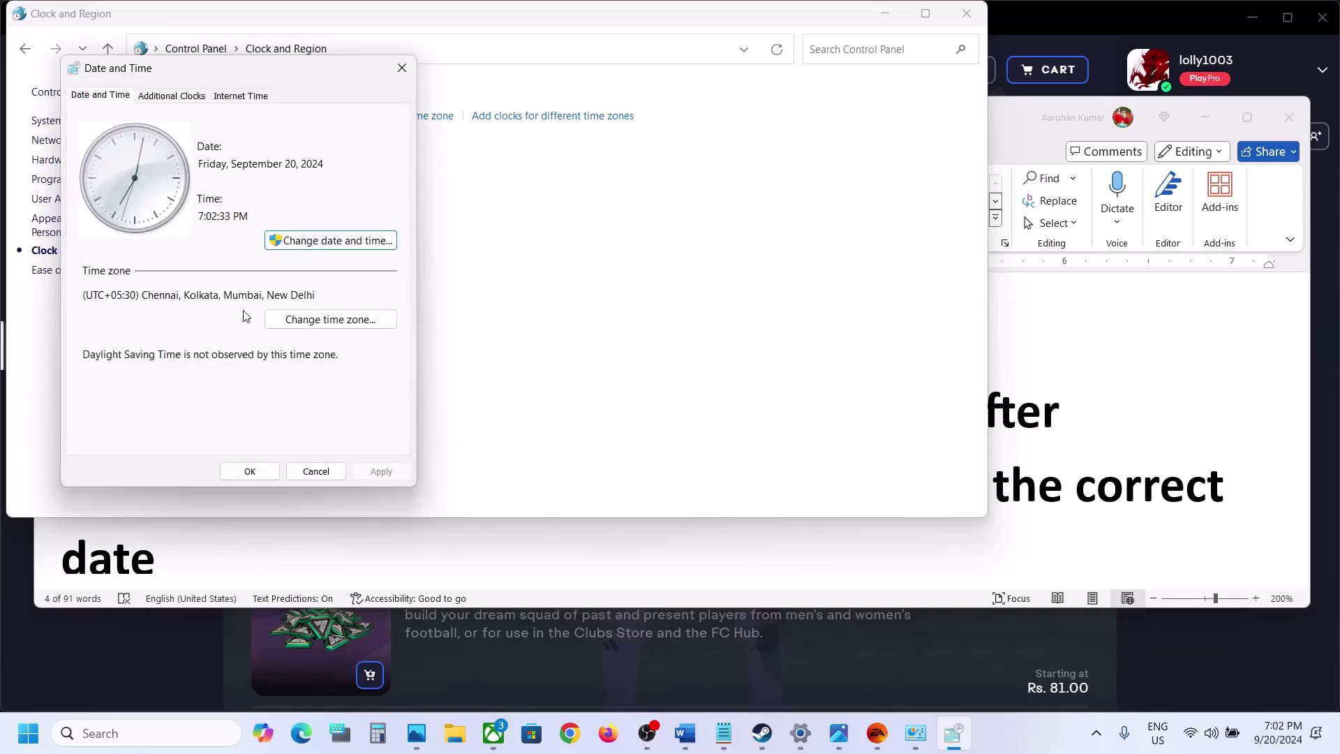
pyautogui.click(271, 471)
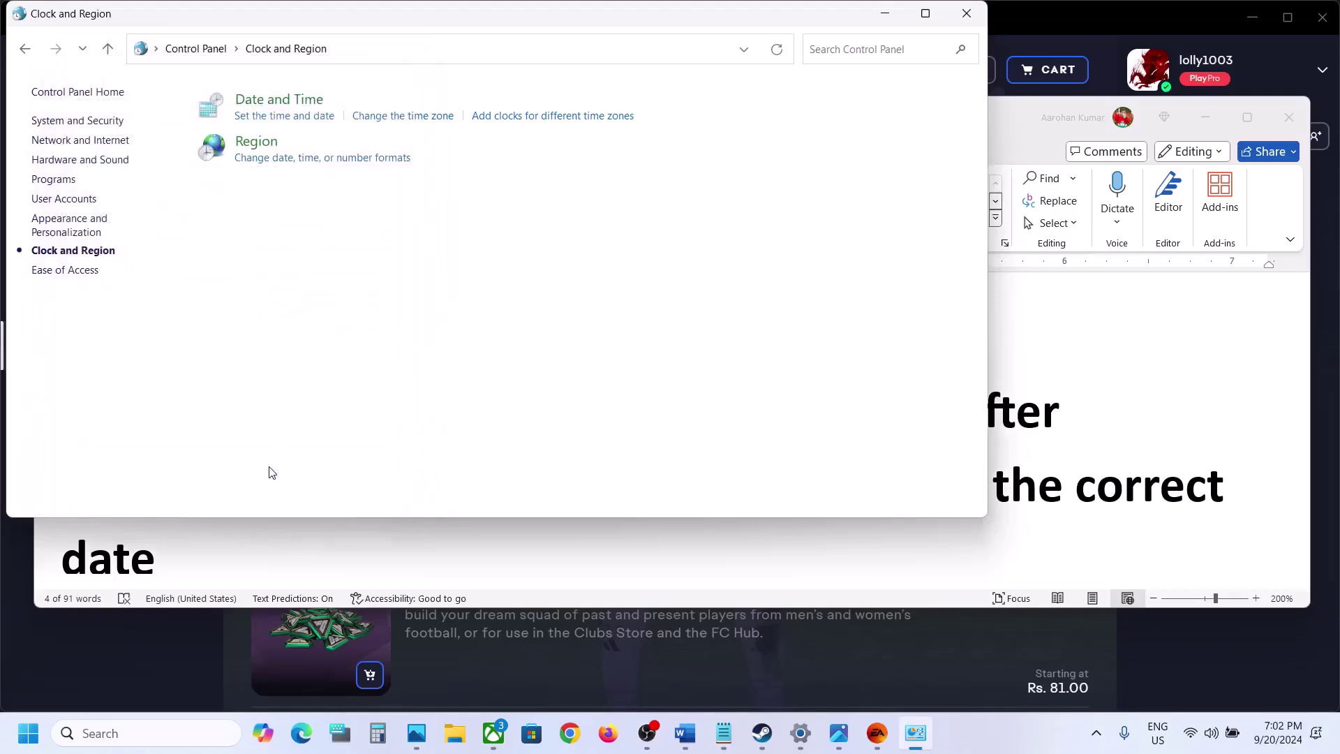
pyautogui.hotkey('alt', 'Tab')
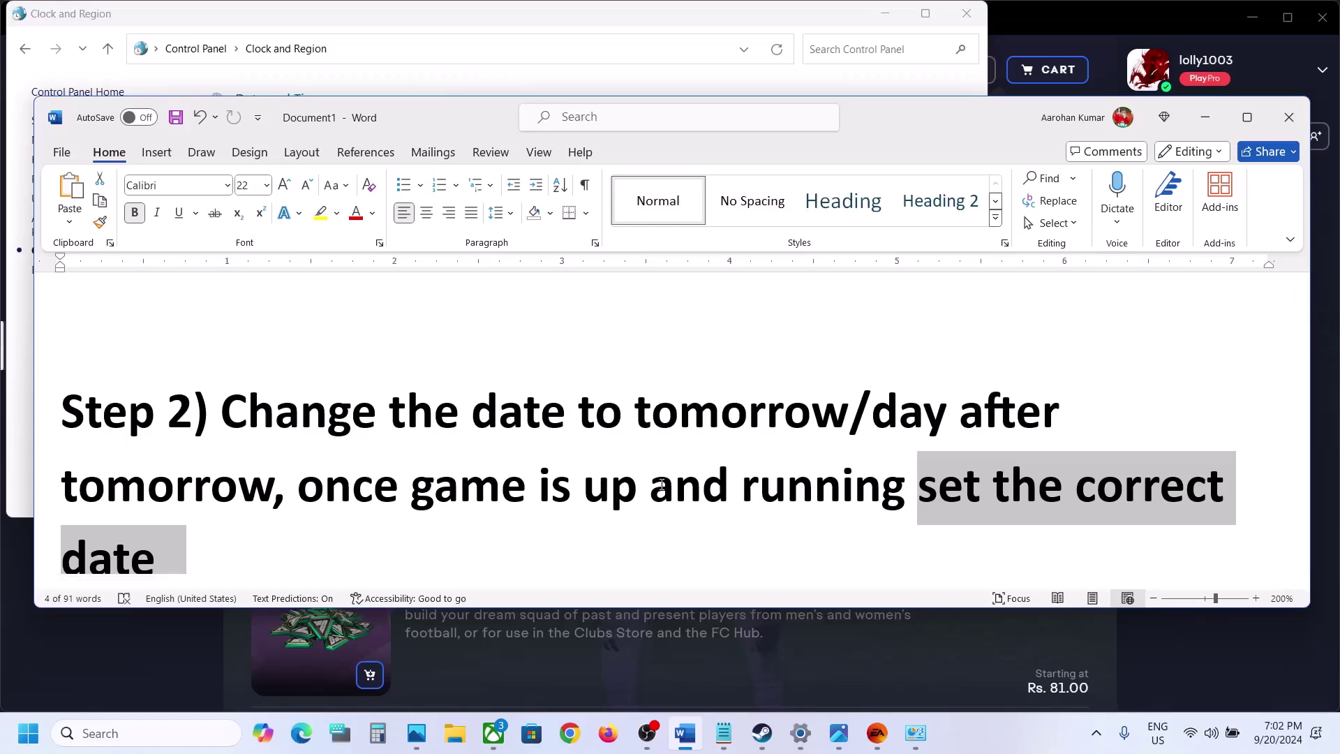
# Highlight the Step 3 heading 'Create a new Windows admin account' and open the Start menu
pyautogui.click(594, 448)
pyautogui.scroll(-4, 594, 447)
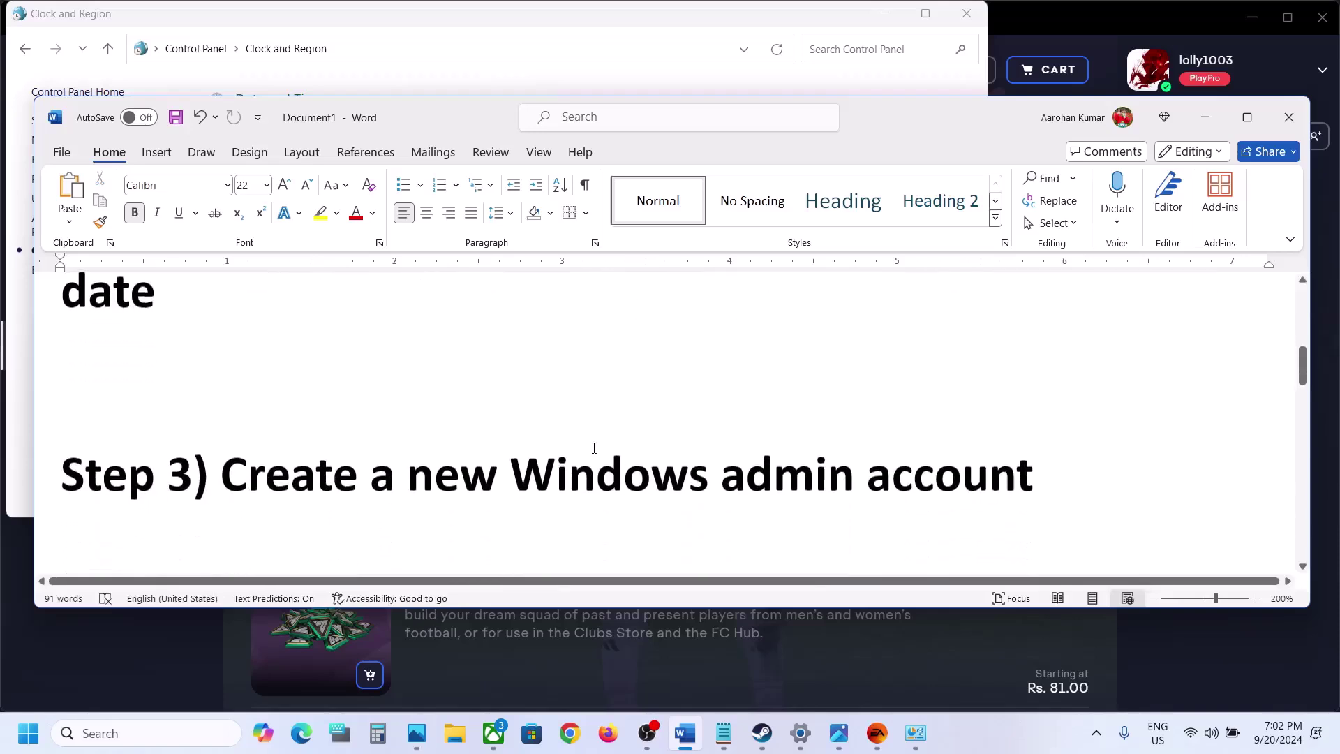
pyautogui.scroll(-2, 594, 447)
pyautogui.moveTo(263, 399); pyautogui.dragTo(988, 405)
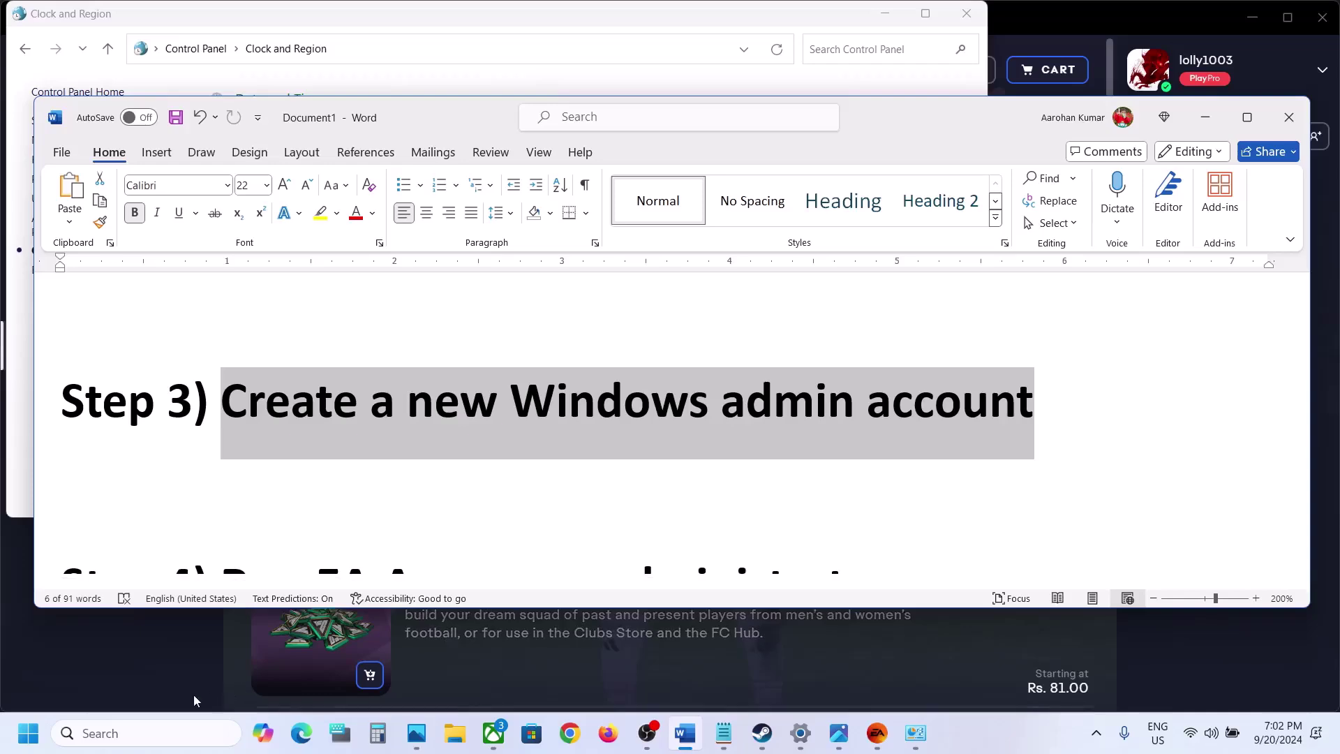
pyautogui.click(28, 733)
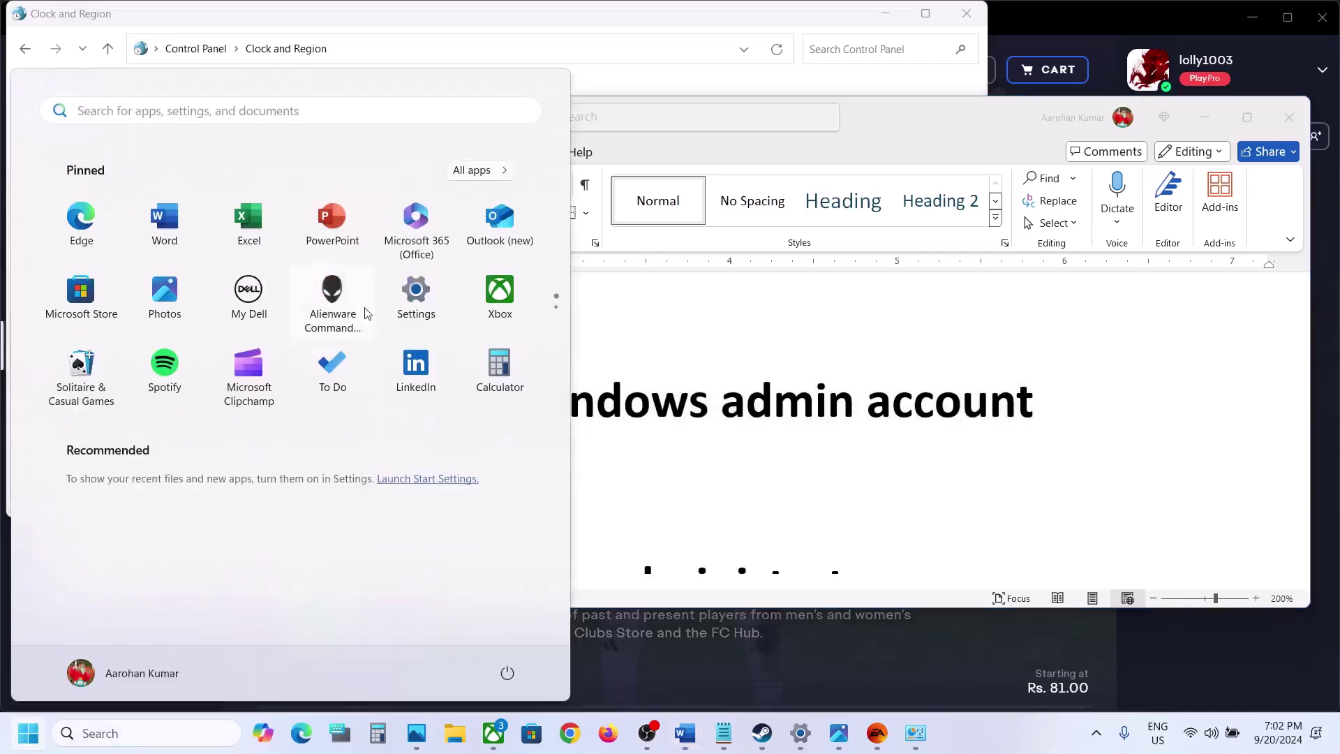
# Go to Settings > Accounts > Other users and choose Add account
pyautogui.click(426, 291)
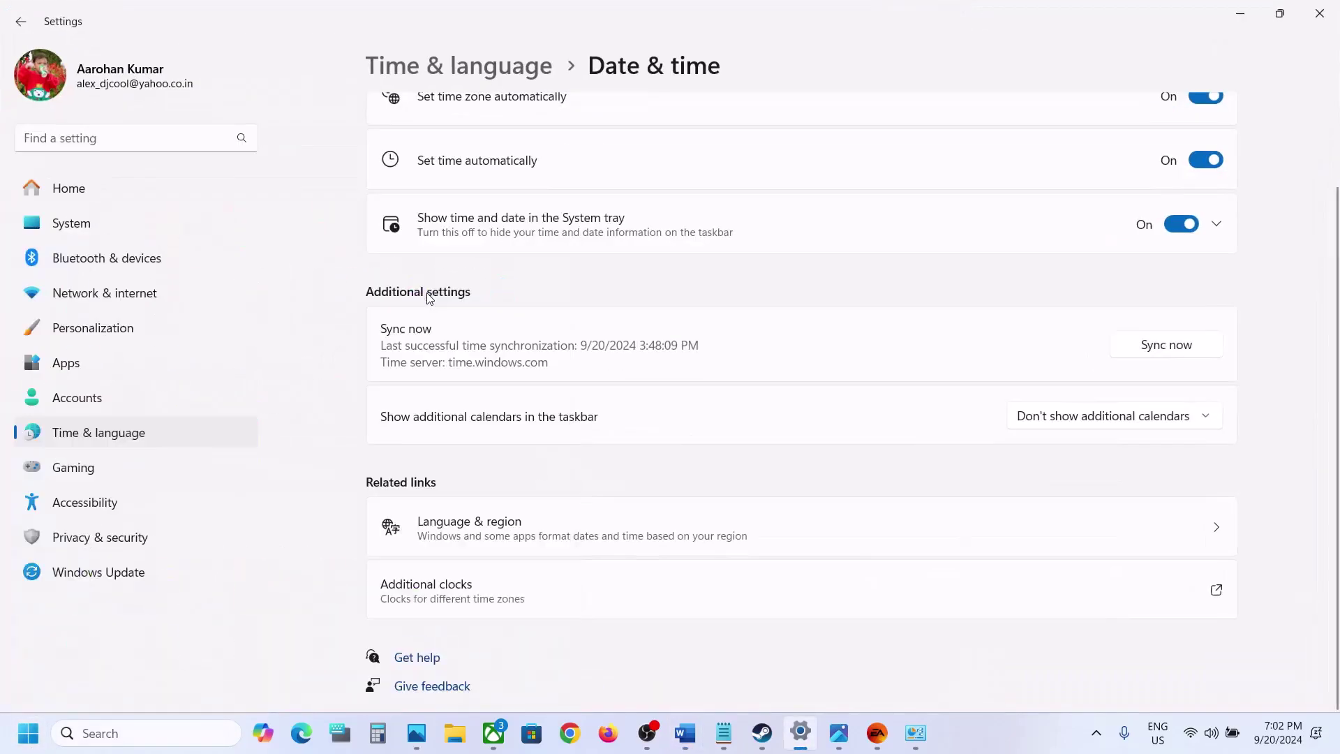
pyautogui.click(114, 401)
pyautogui.scroll(-5, 801, 335)
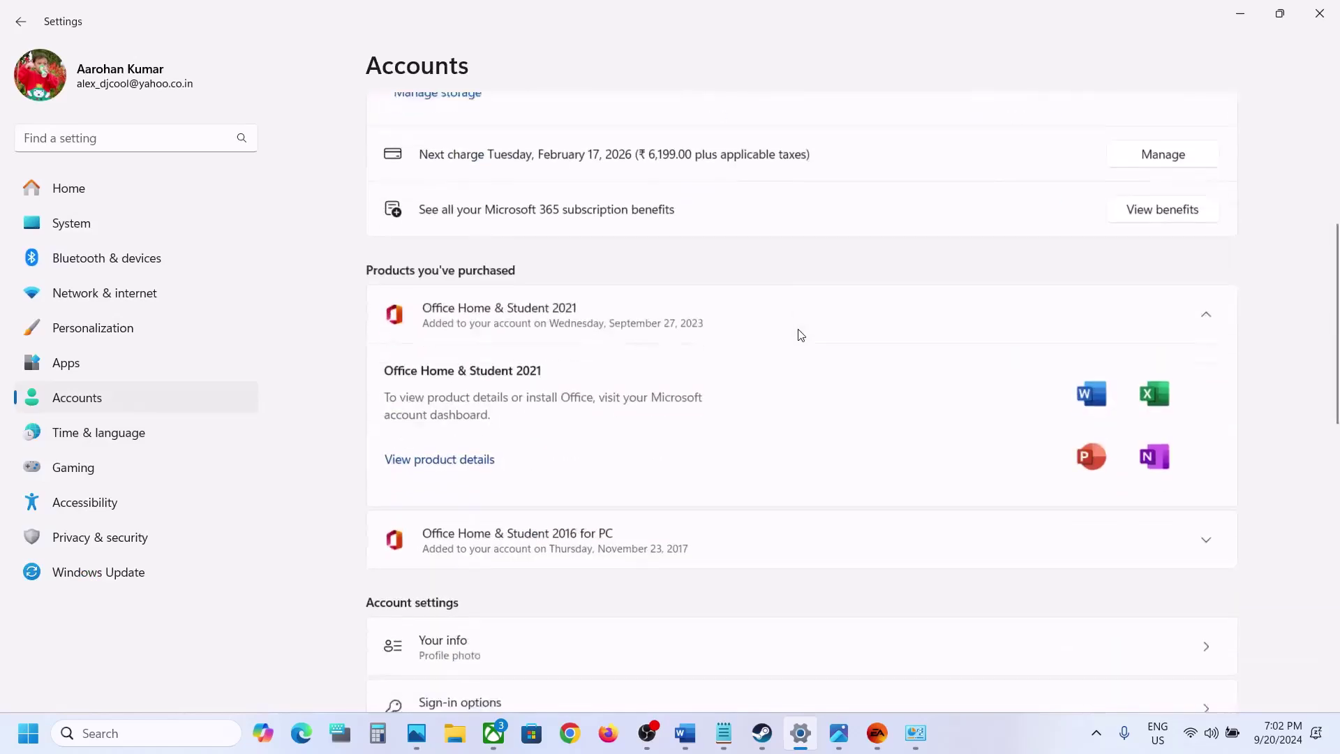
pyautogui.scroll(-8, 801, 334)
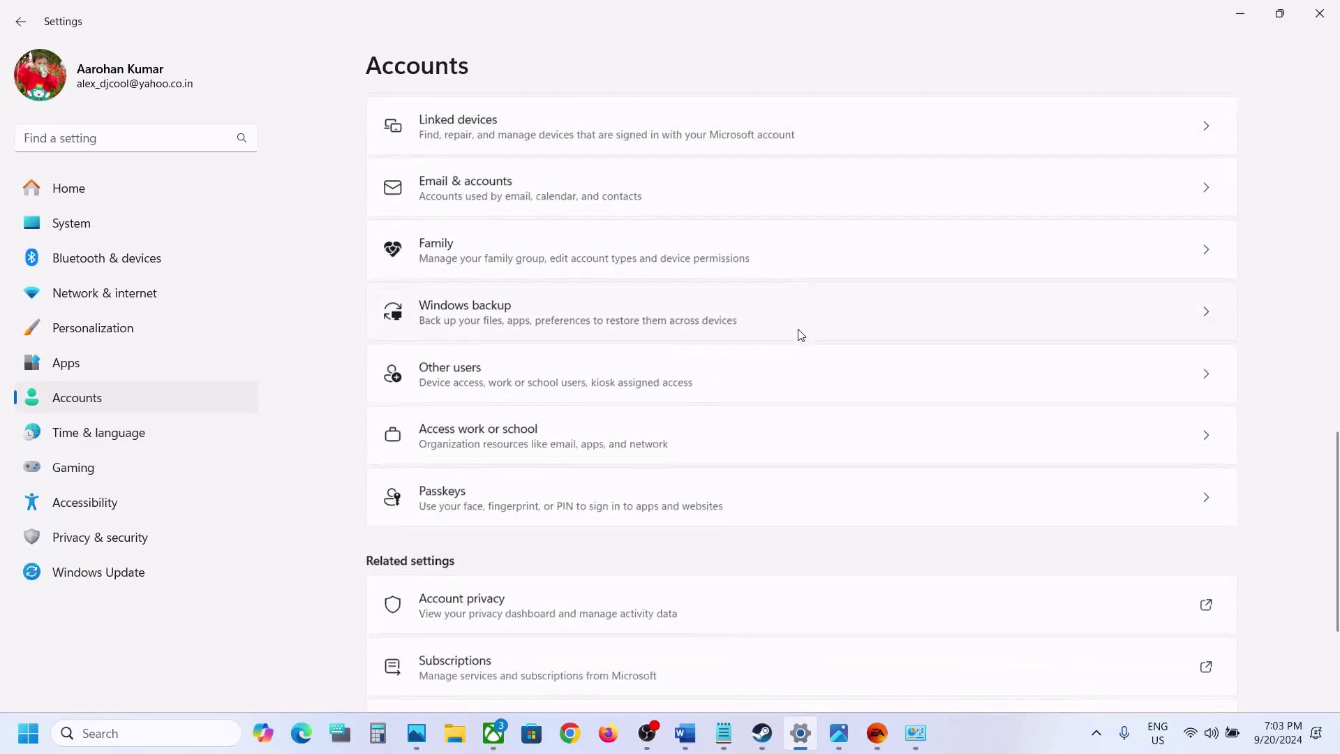
pyautogui.click(459, 397)
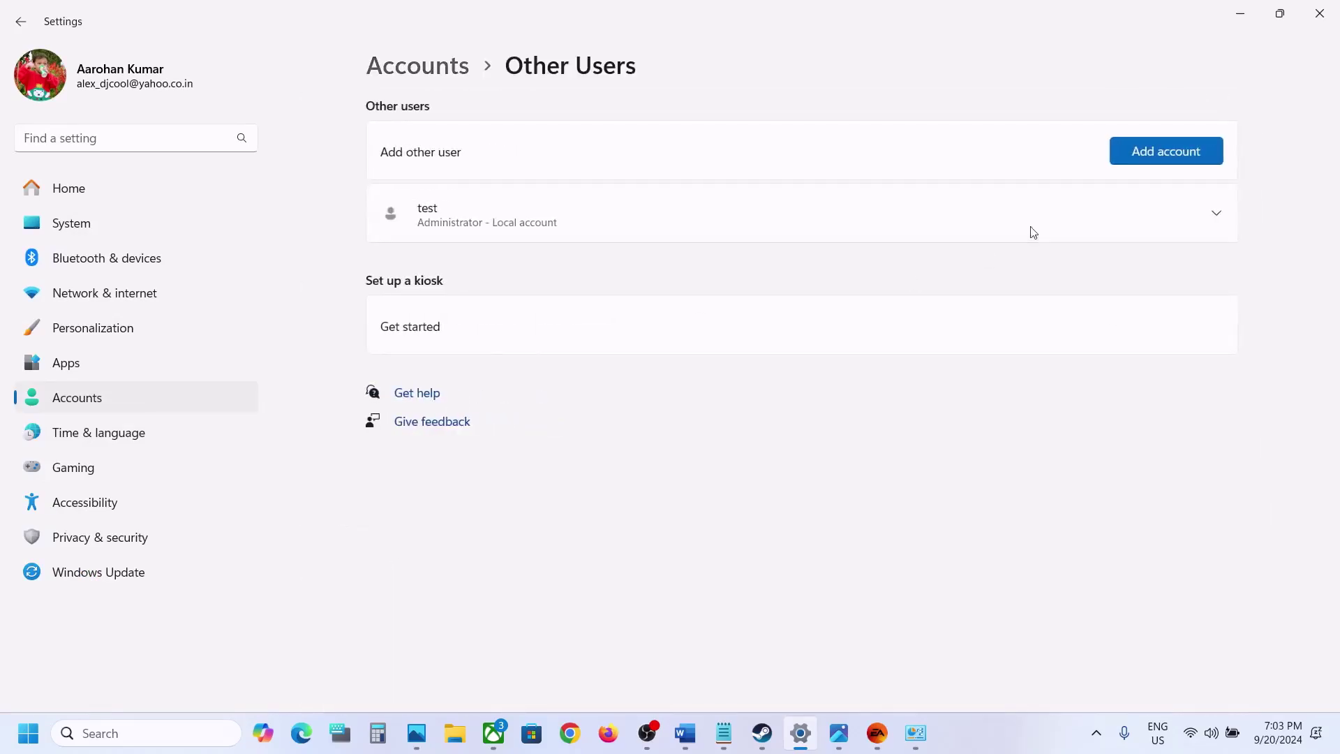
pyautogui.click(1164, 160)
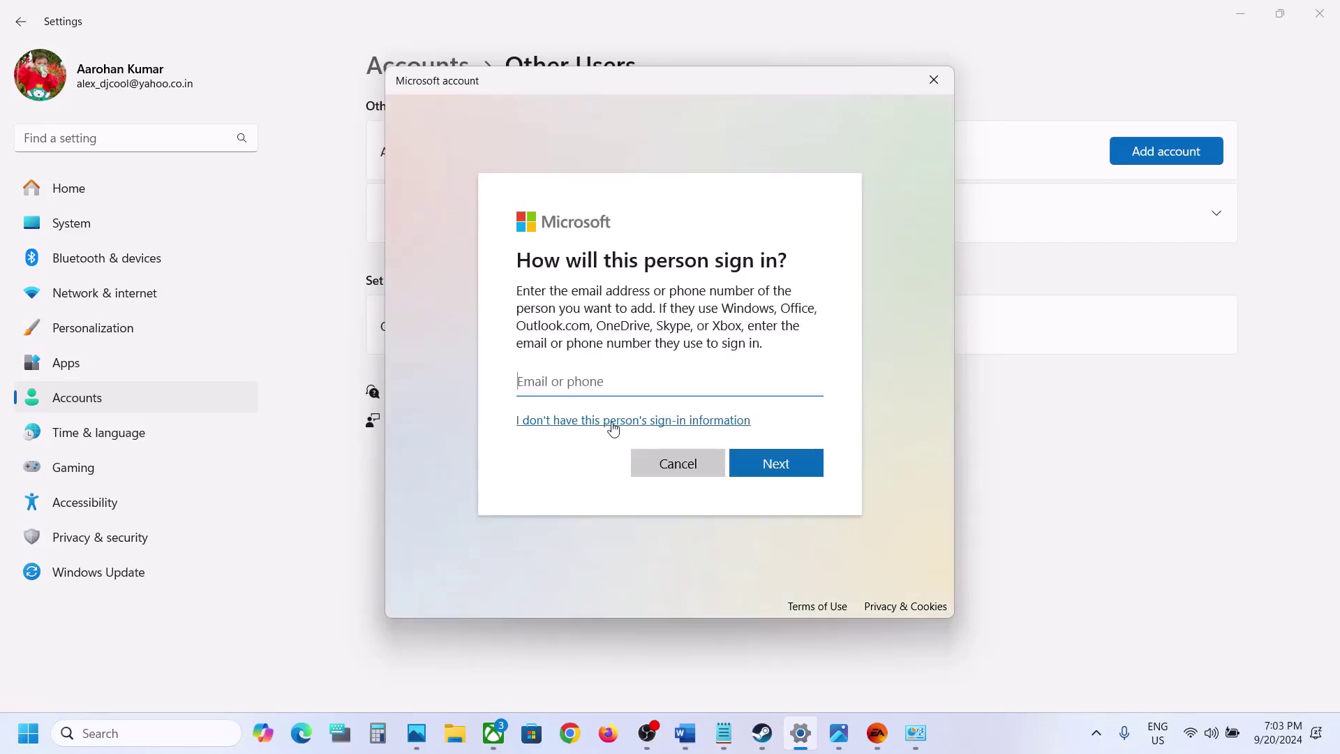
# Add a local user without a Microsoft account, entering the name test1 and a password twice
pyautogui.click(614, 427)
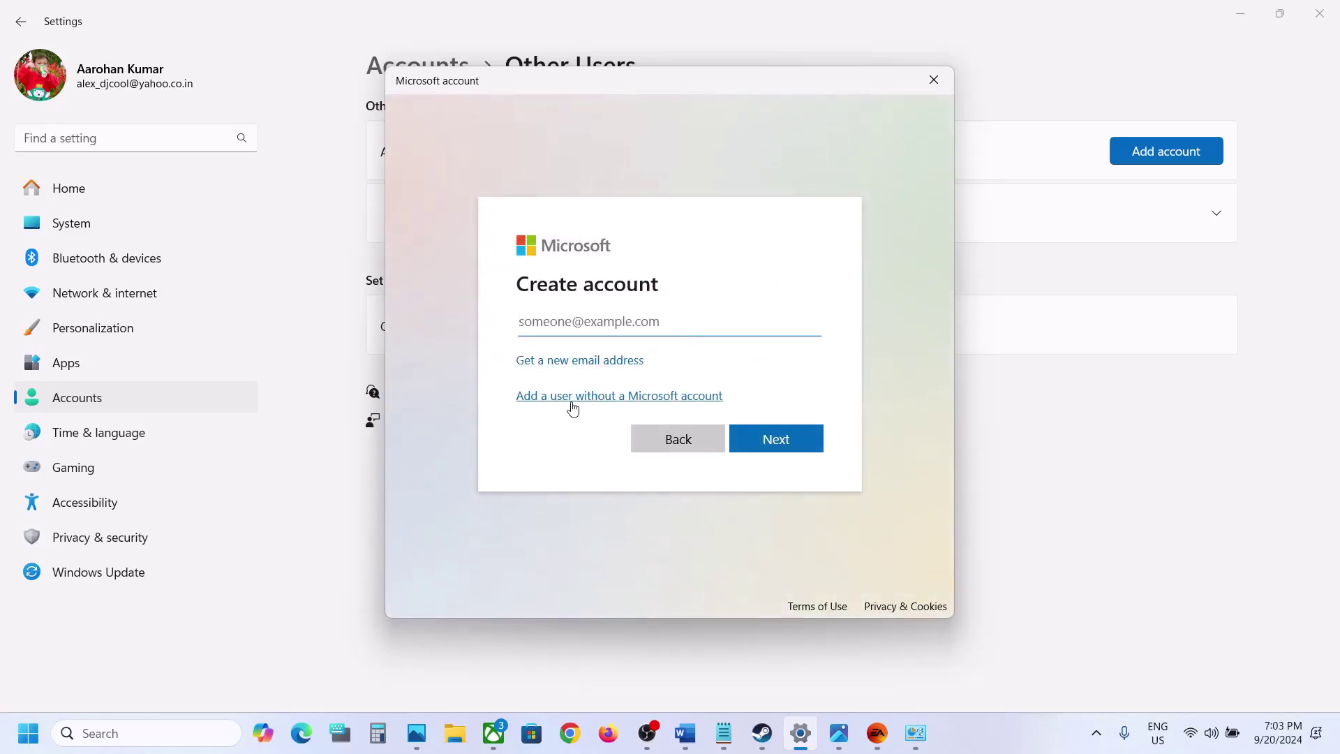
pyautogui.click(604, 396)
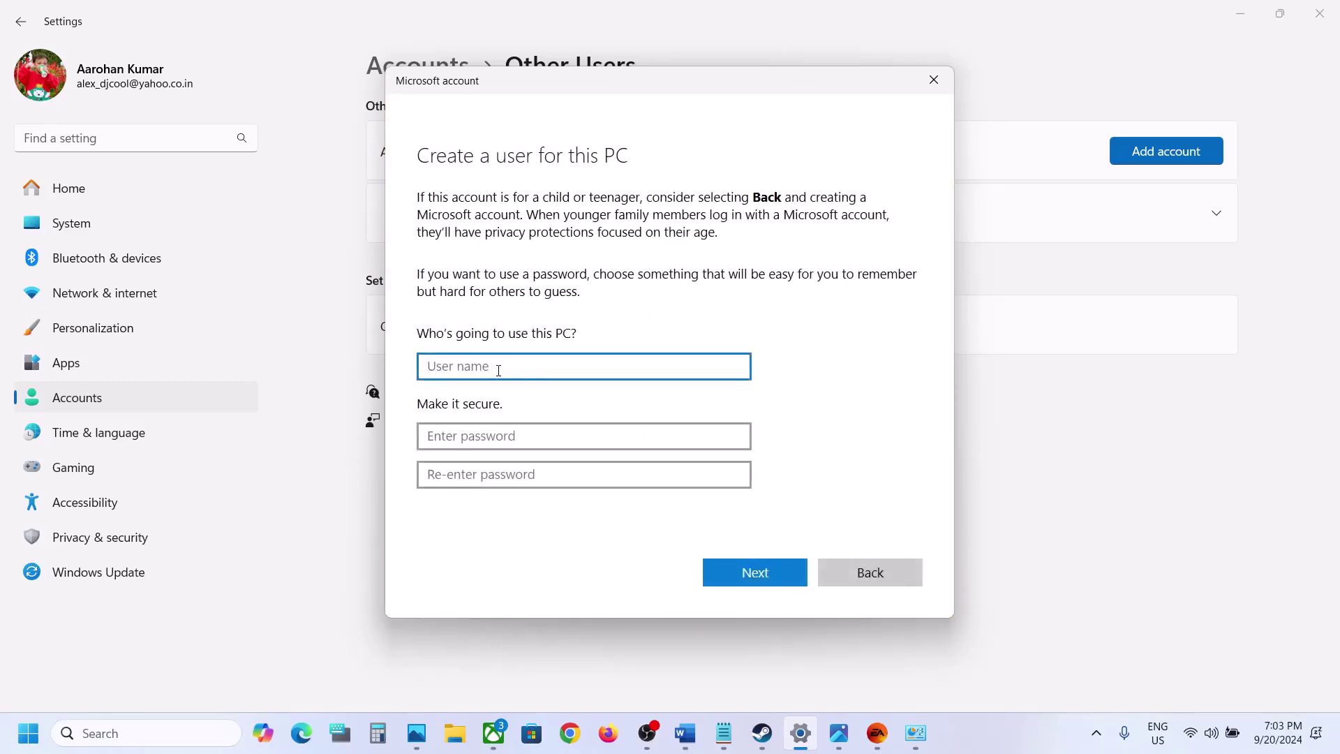
pyautogui.write('test1')
pyautogui.click(474, 441)
pyautogui.write('123')
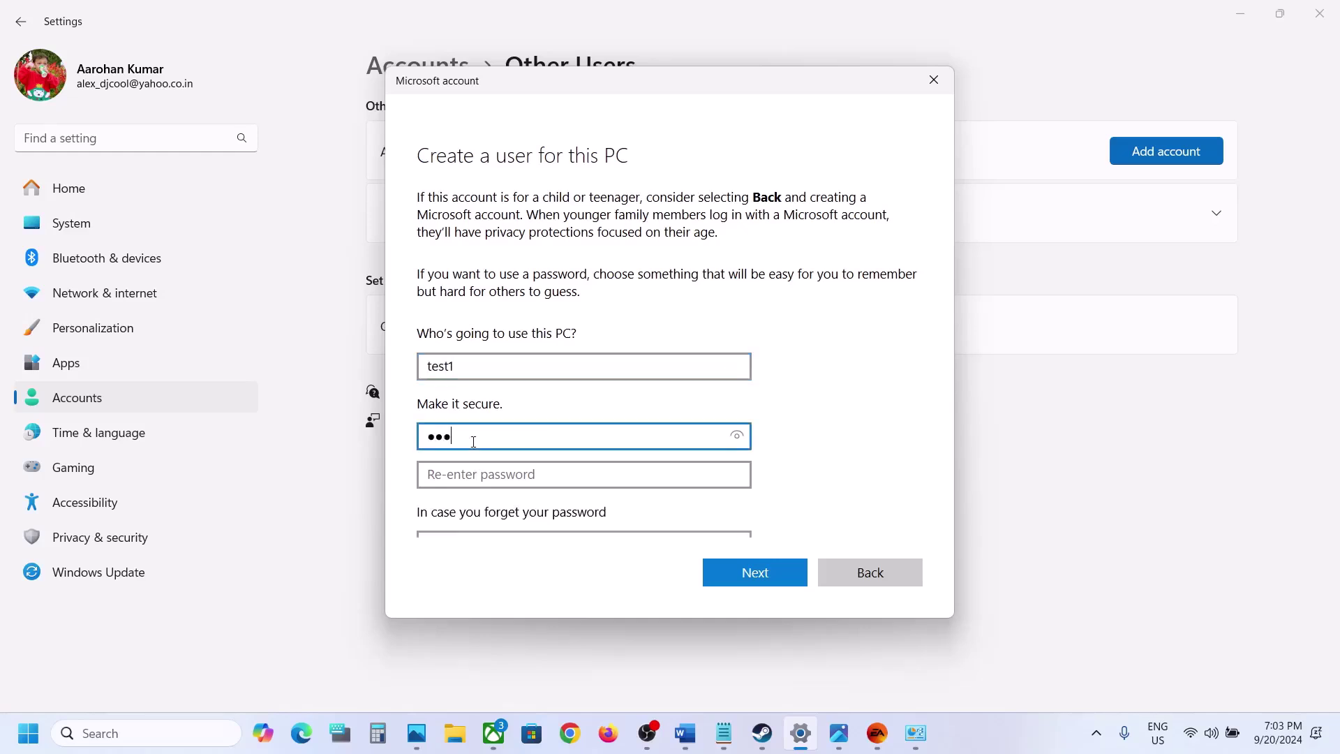
pyautogui.click(451, 477)
pyautogui.write('12')
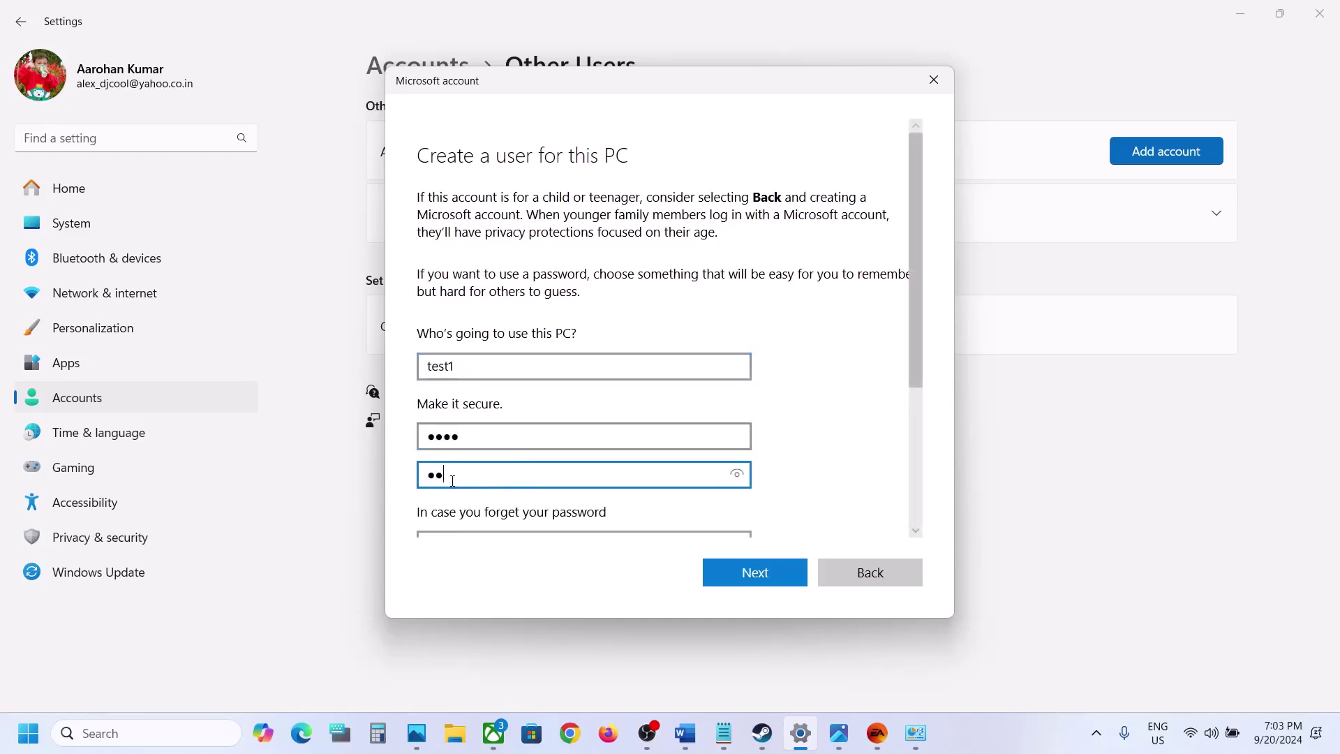
# Answer the first pet's name and birth city security questions
pyautogui.scroll(-2, 454, 481)
pyautogui.click(461, 444)
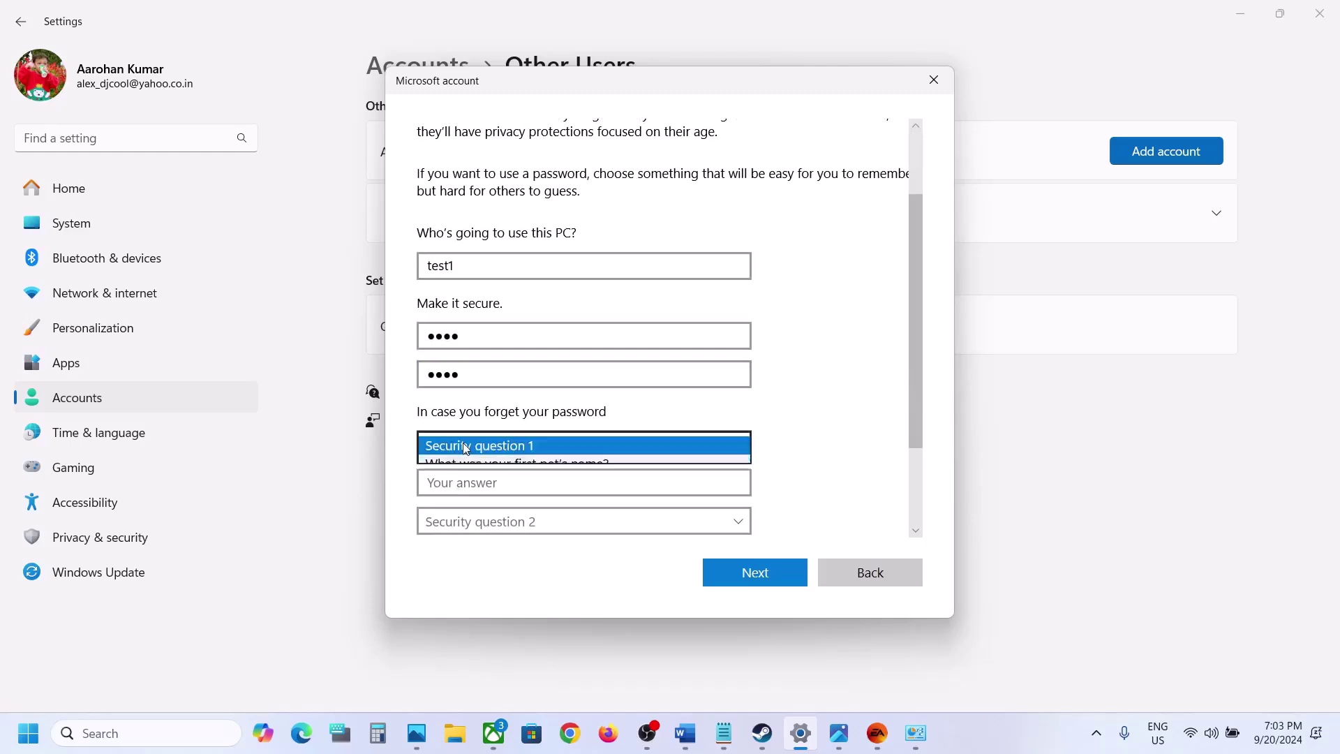
pyautogui.click(489, 465)
pyautogui.click(499, 478)
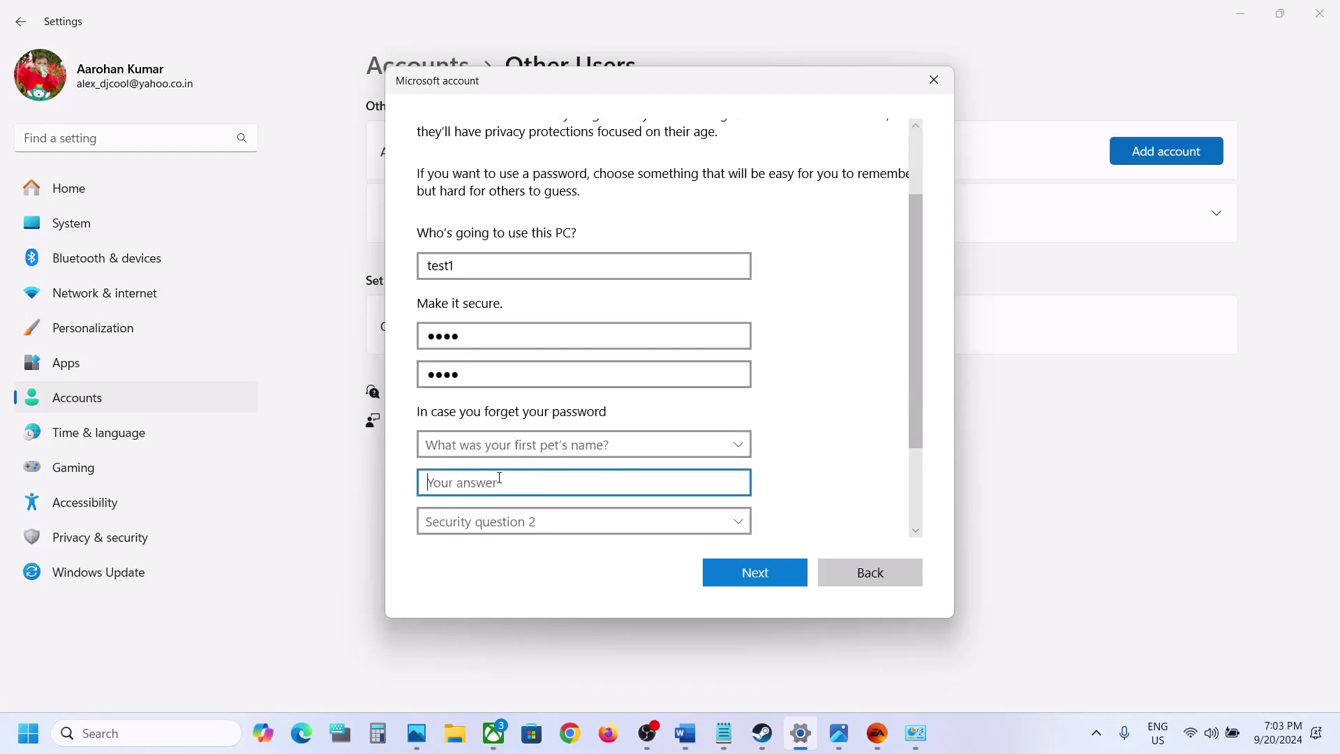
pyautogui.write('test')
pyautogui.scroll(-2, 499, 478)
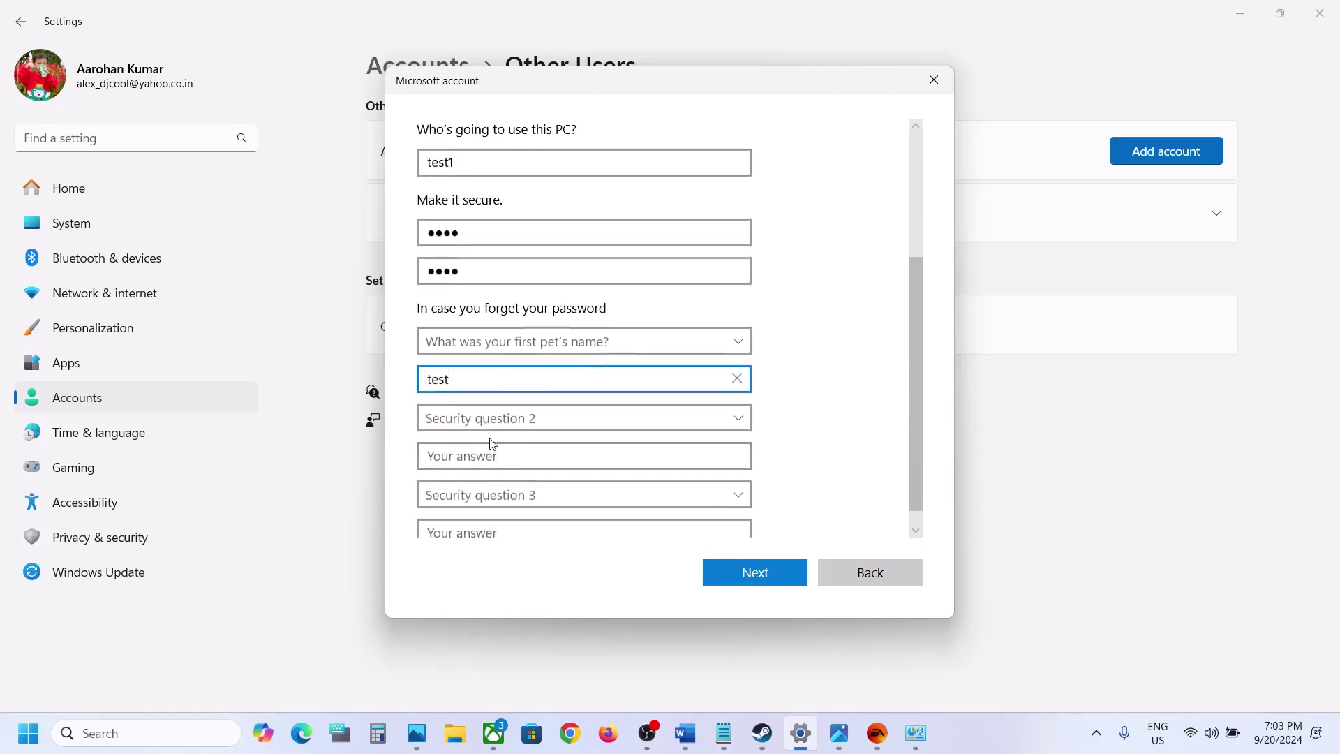
pyautogui.click(490, 439)
pyautogui.click(495, 428)
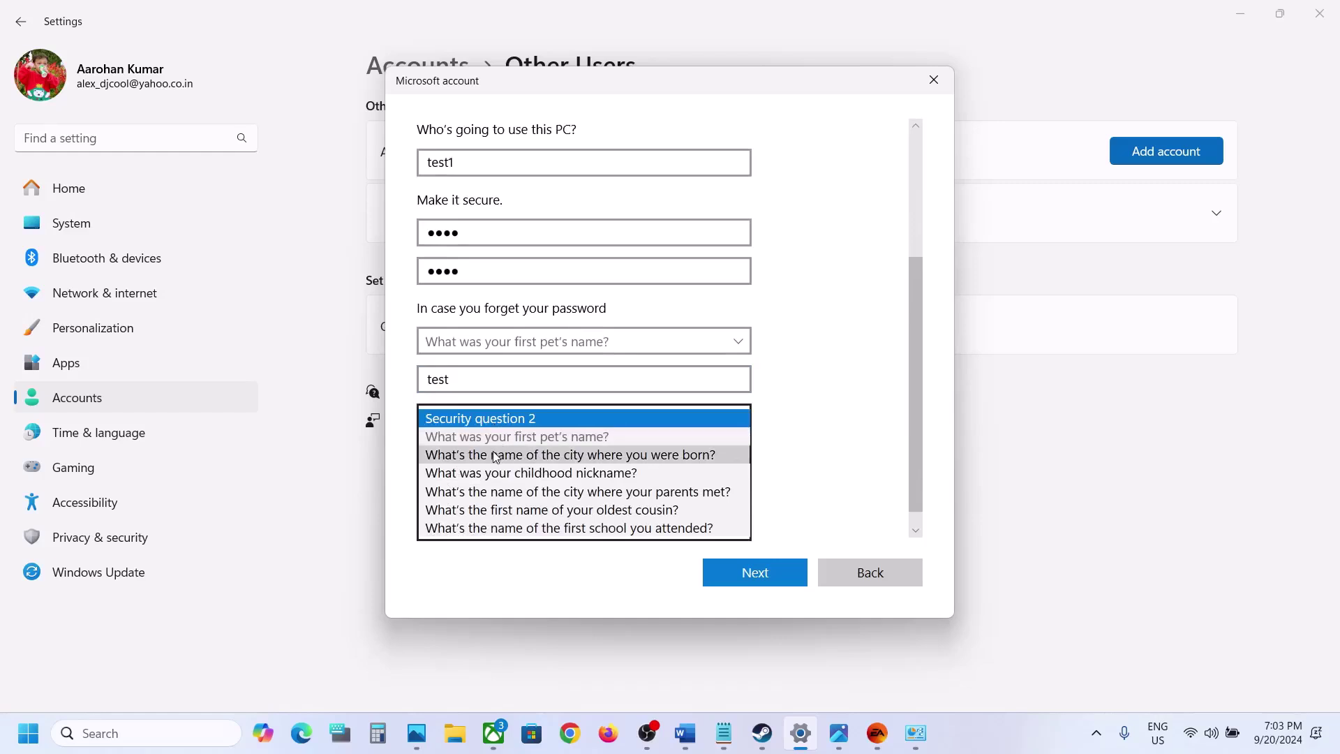
pyautogui.click(492, 455)
pyautogui.click(444, 450)
pyautogui.write('test')
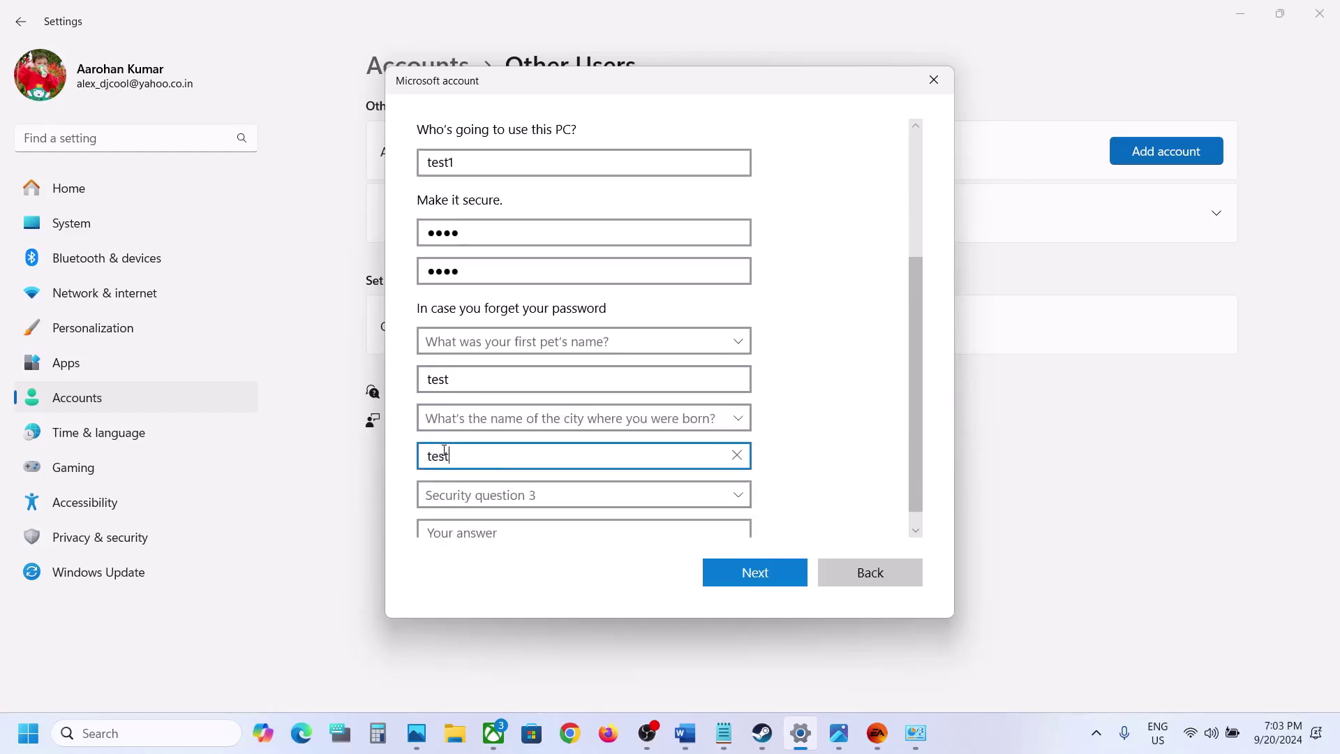
# Answer the childhood nickname security question and finish creating the account
pyautogui.scroll(-1, 444, 450)
pyautogui.click(471, 476)
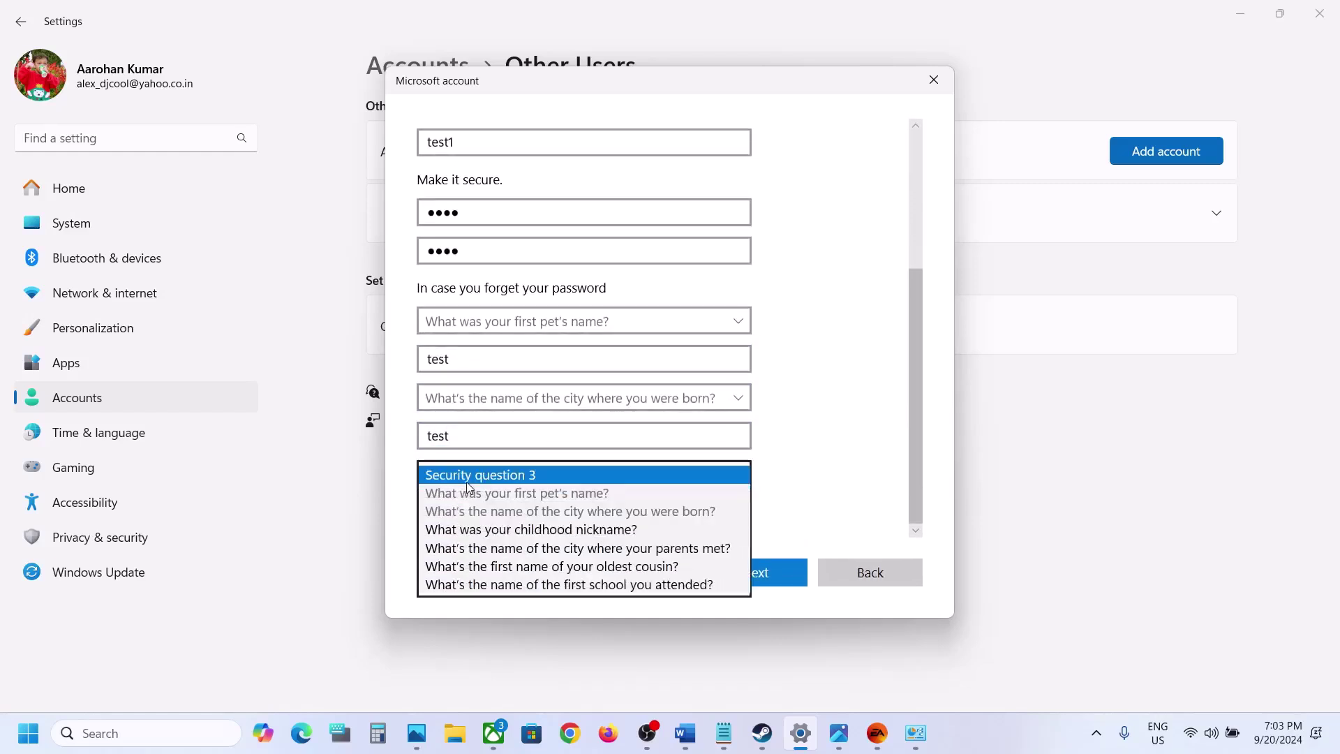
pyautogui.click(503, 523)
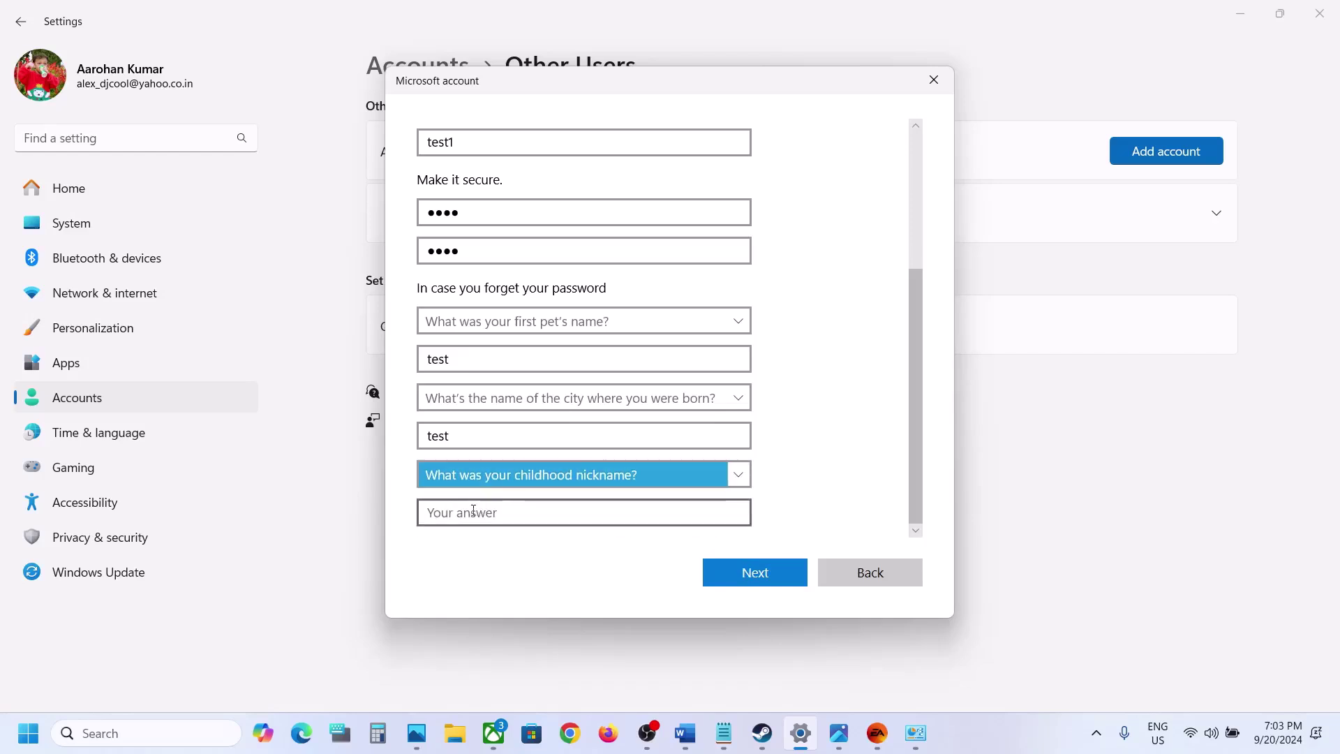
pyautogui.click(467, 513)
pyautogui.write('test')
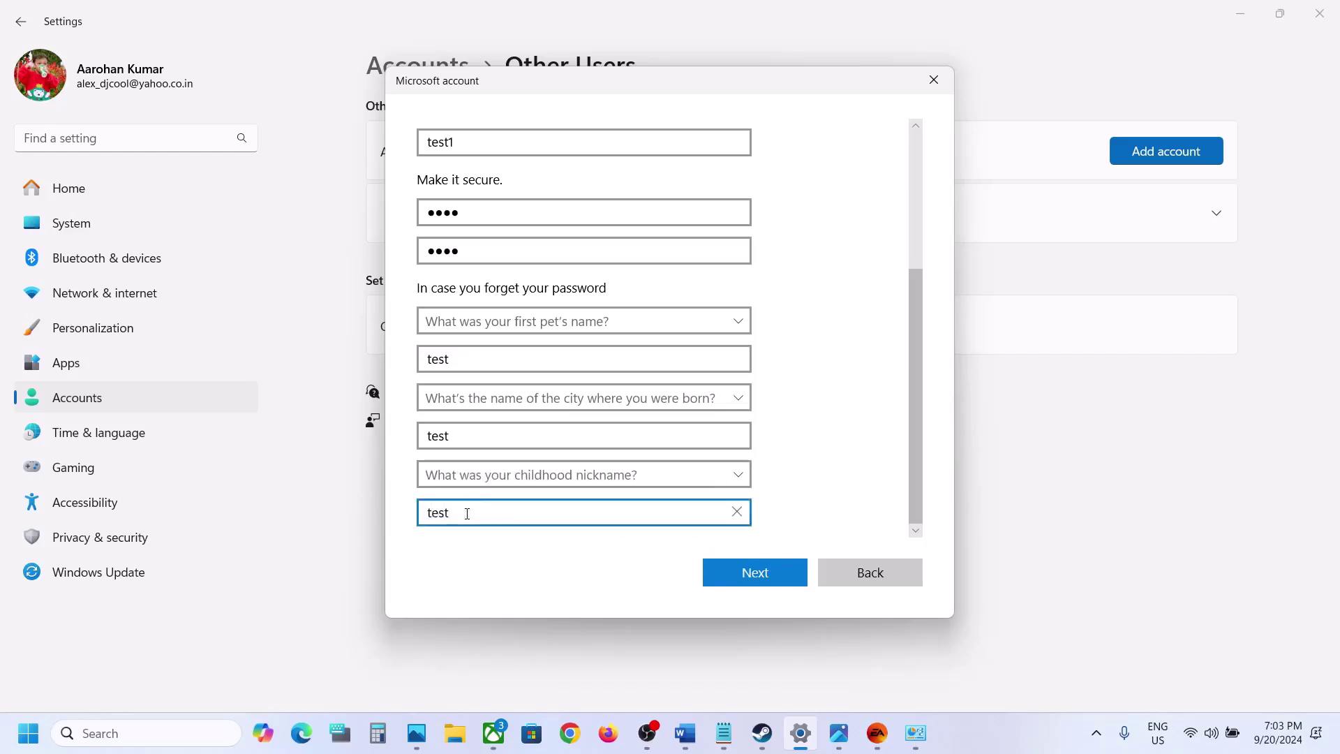
pyautogui.click(748, 578)
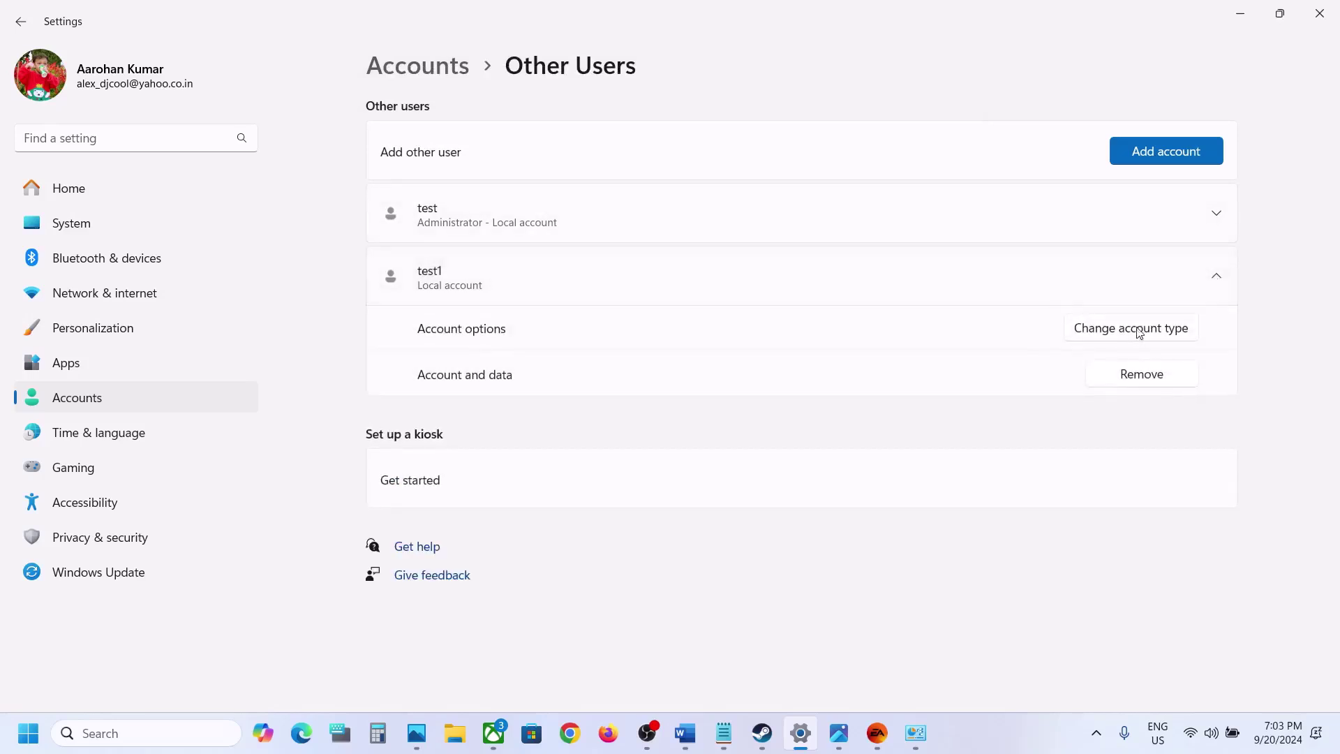
# Change the test1 account type to Administrator and confirm
pyautogui.click(1135, 328)
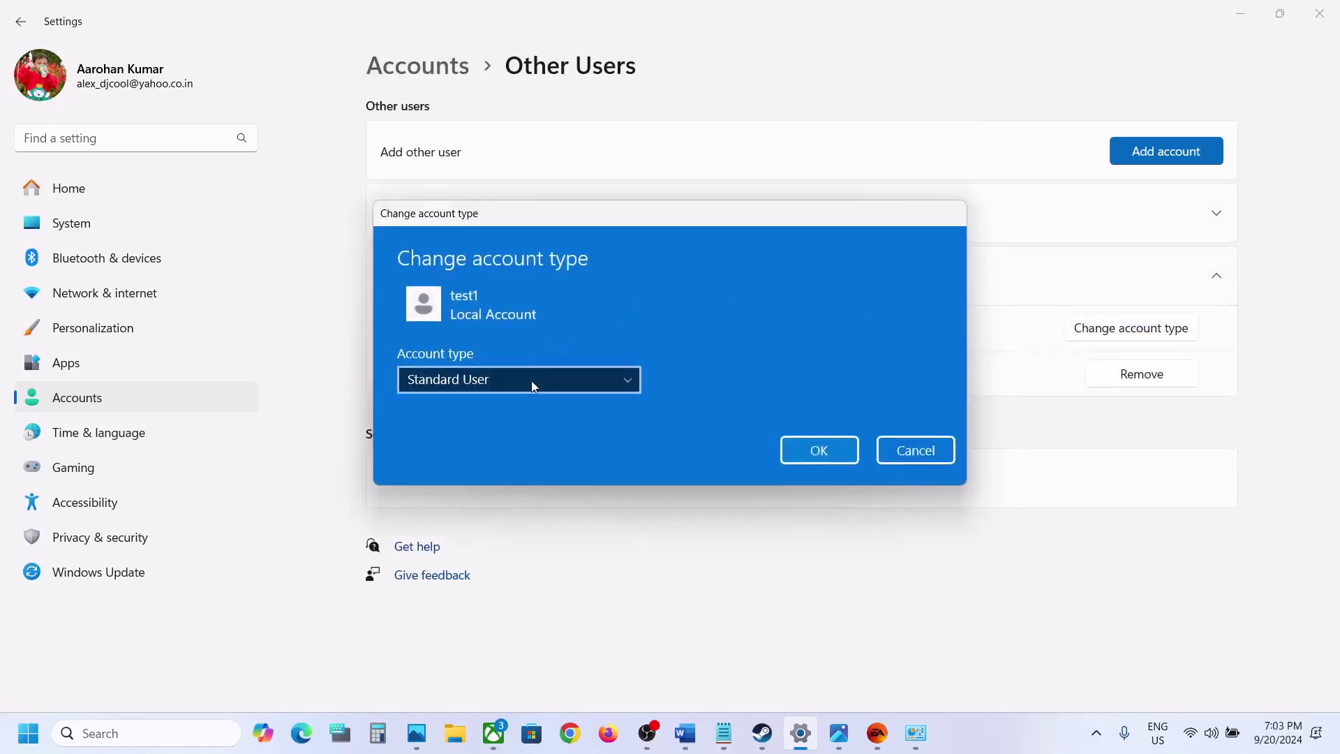
pyautogui.click(530, 382)
pyautogui.click(480, 355)
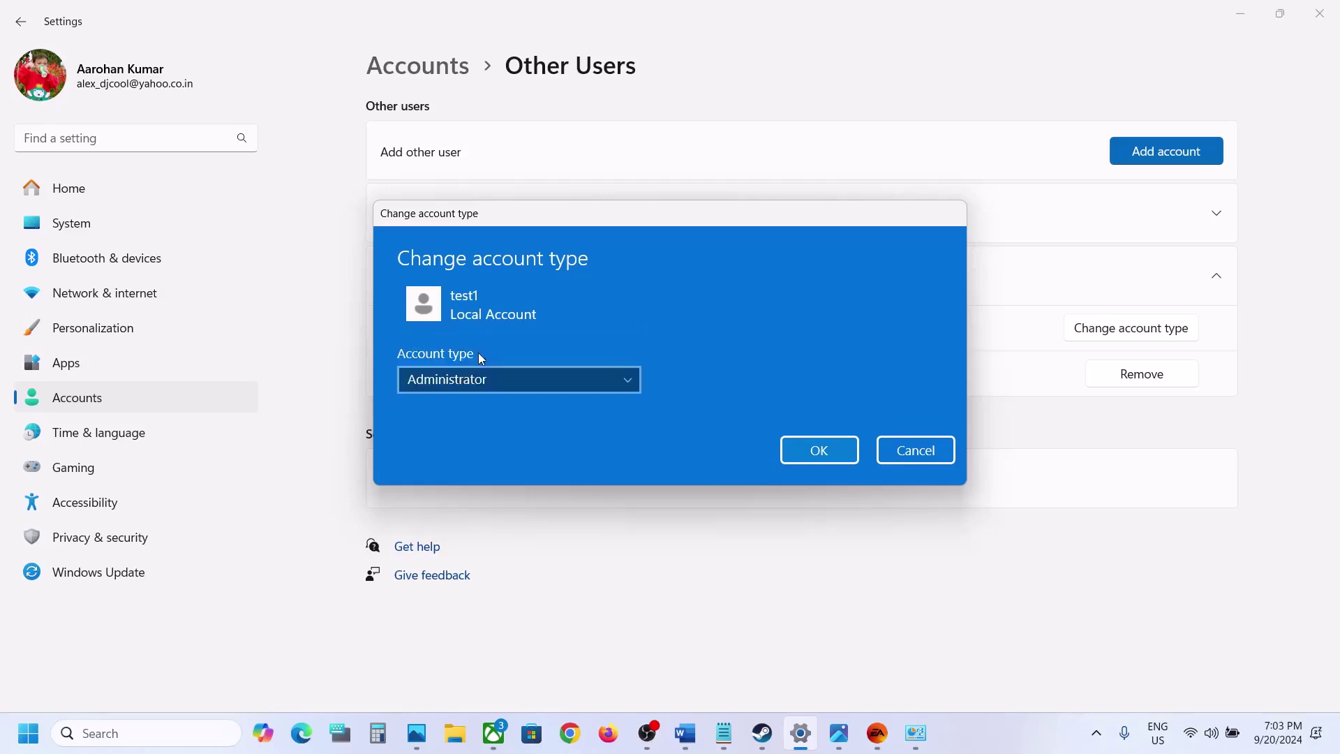
pyautogui.click(819, 451)
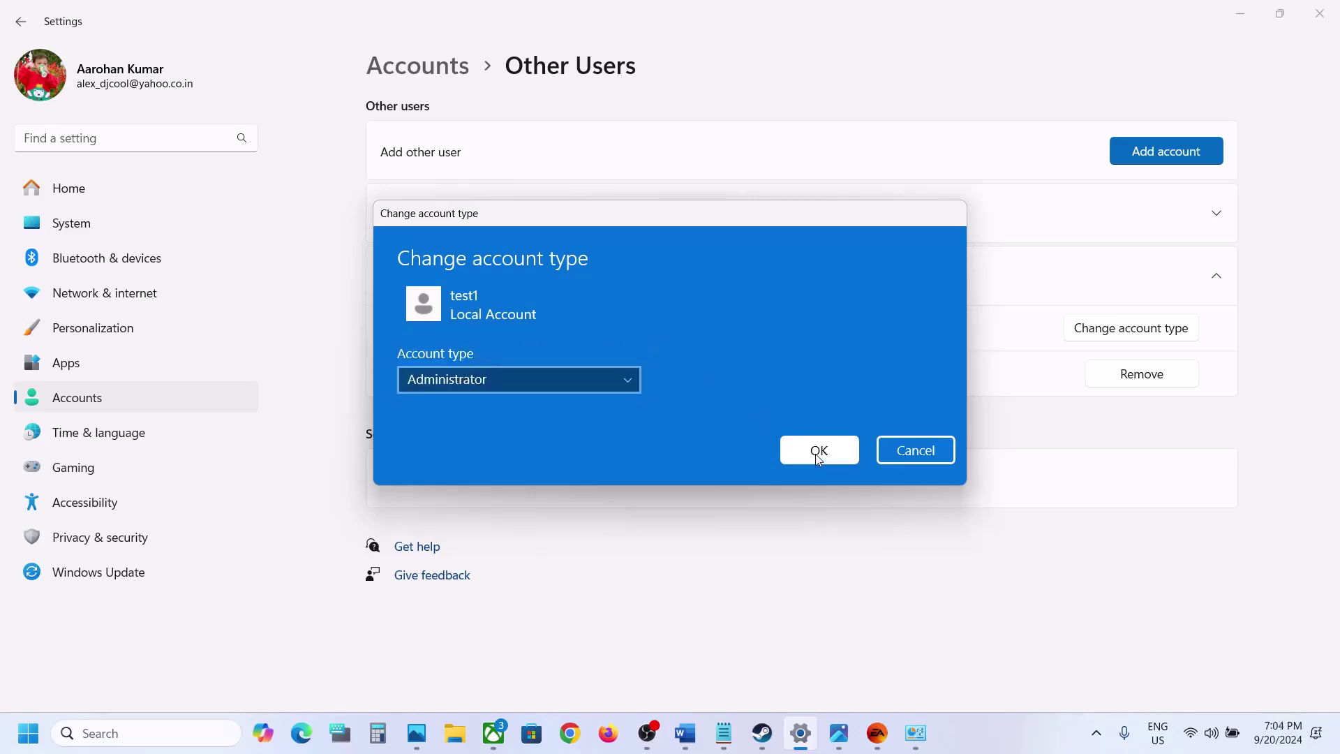
# Look over the Start menu's power options and the signed-in account card, then close them
pyautogui.click(25, 742)
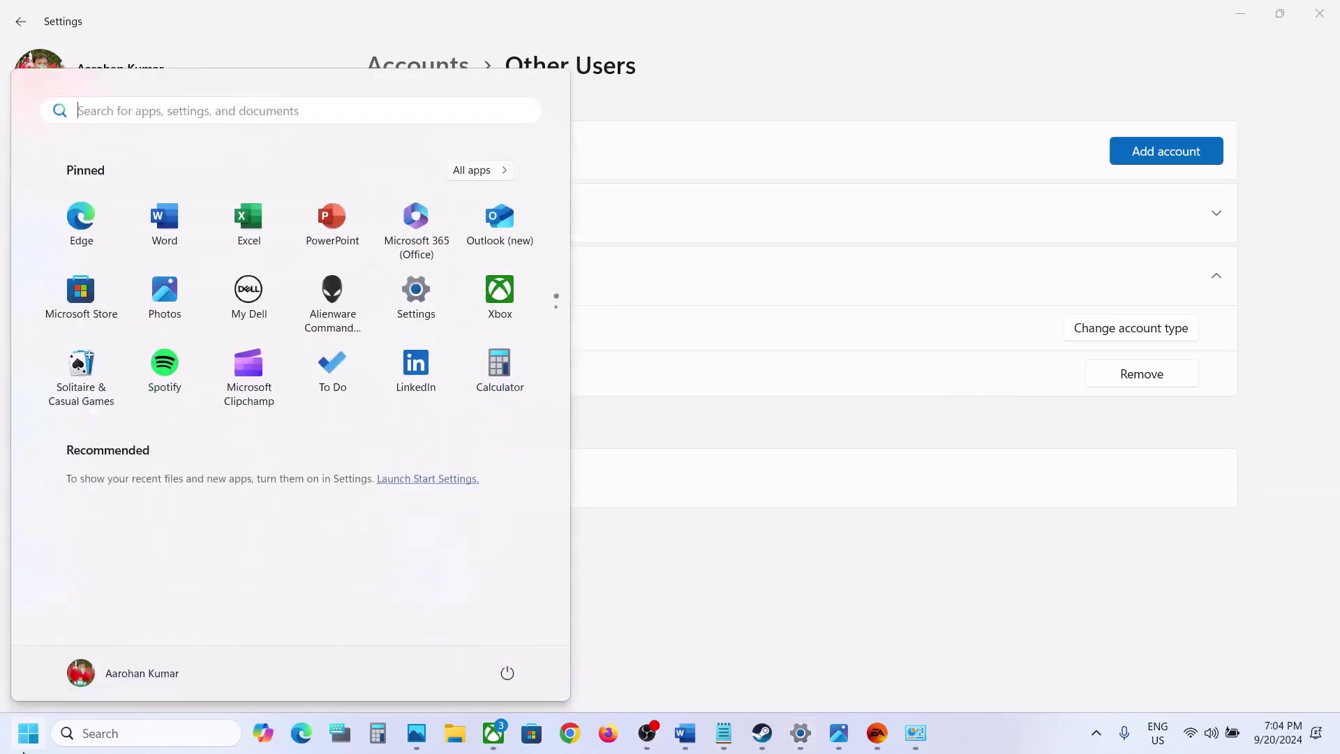
pyautogui.click(507, 673)
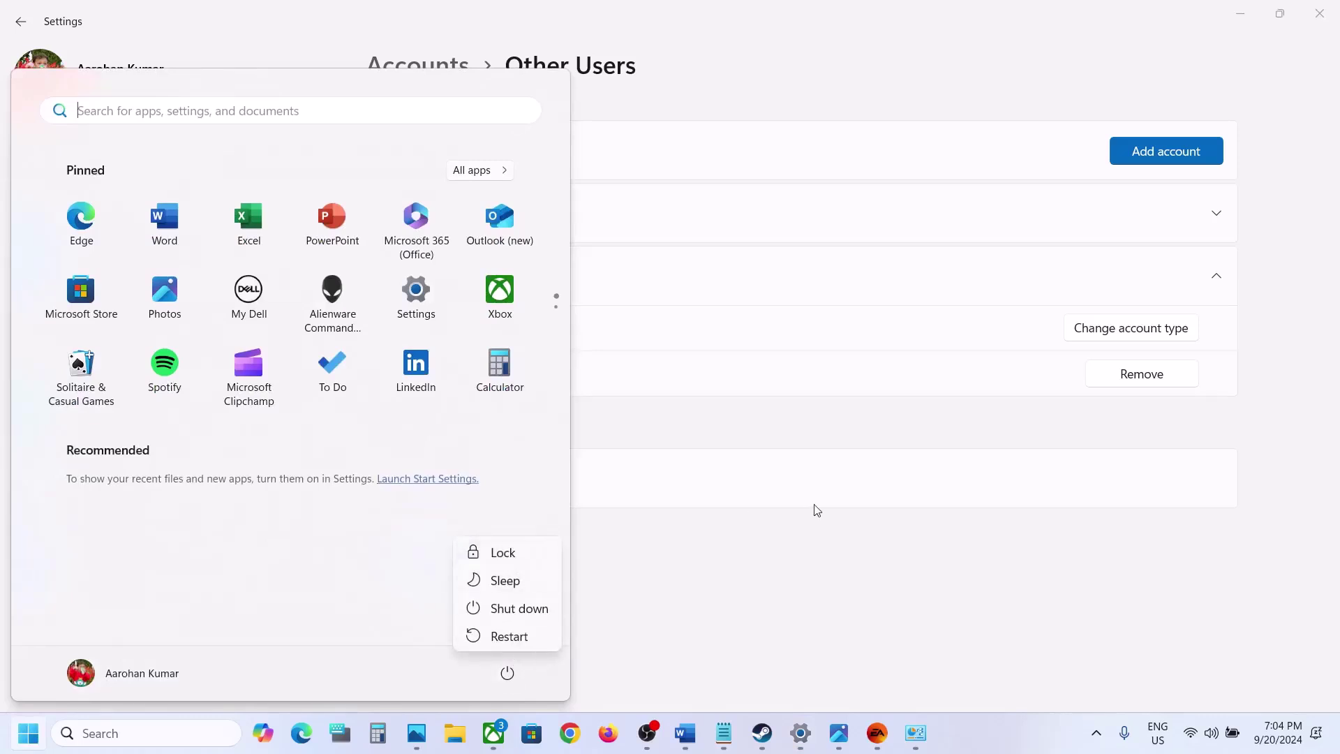
pyautogui.press('Escape')
pyautogui.click(768, 554)
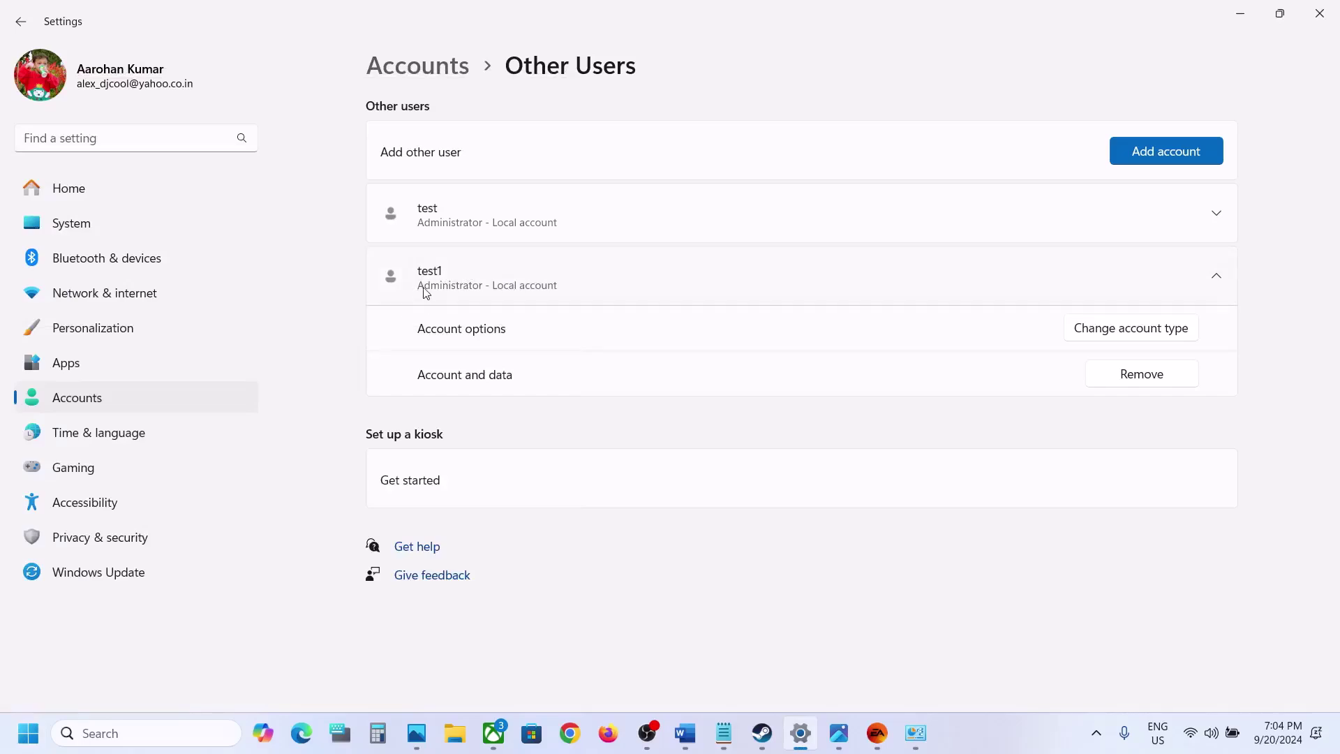
pyautogui.click(28, 733)
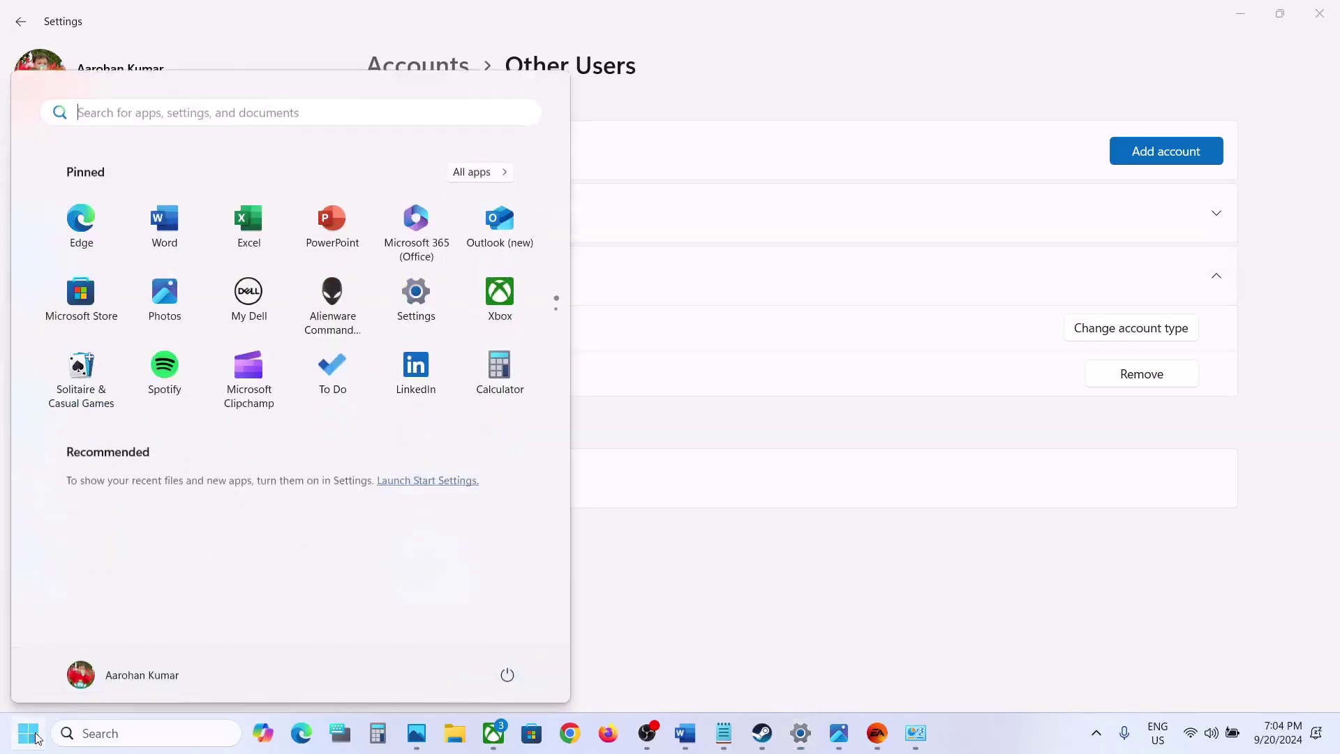
pyautogui.click(130, 675)
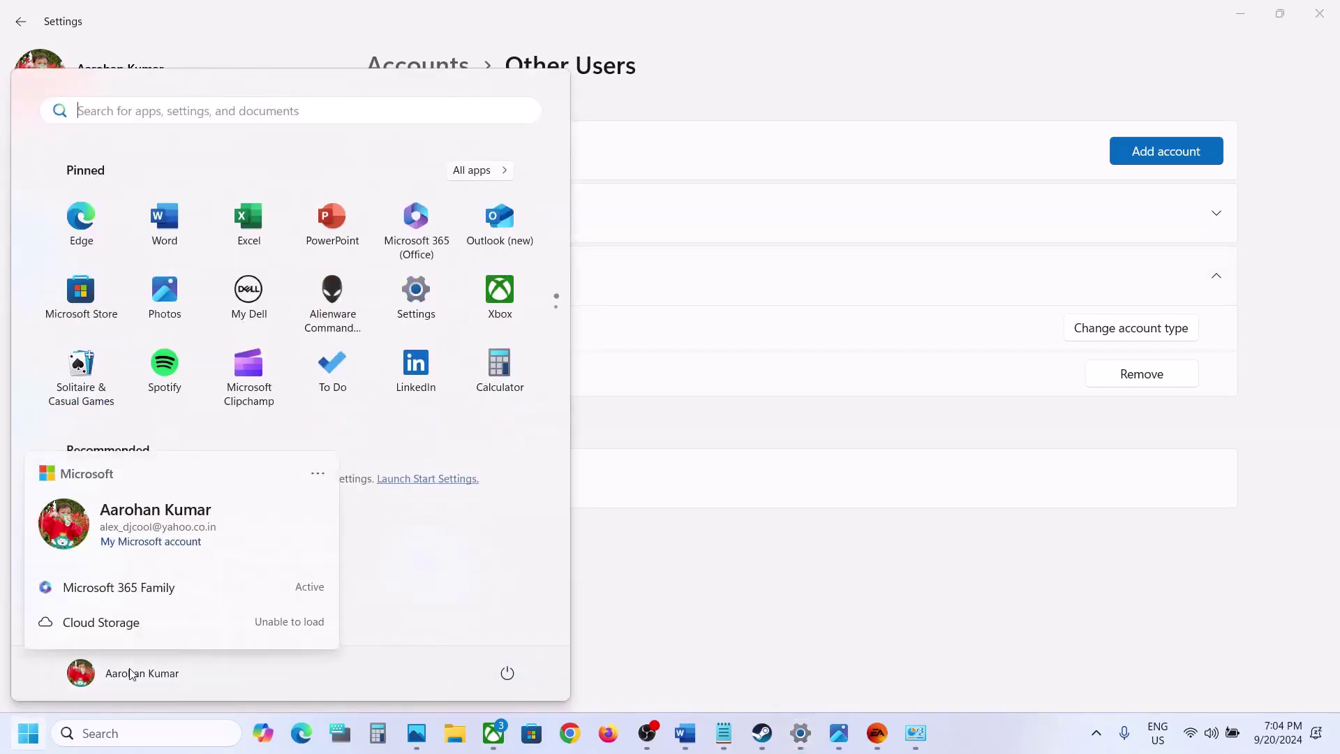
pyautogui.click(873, 554)
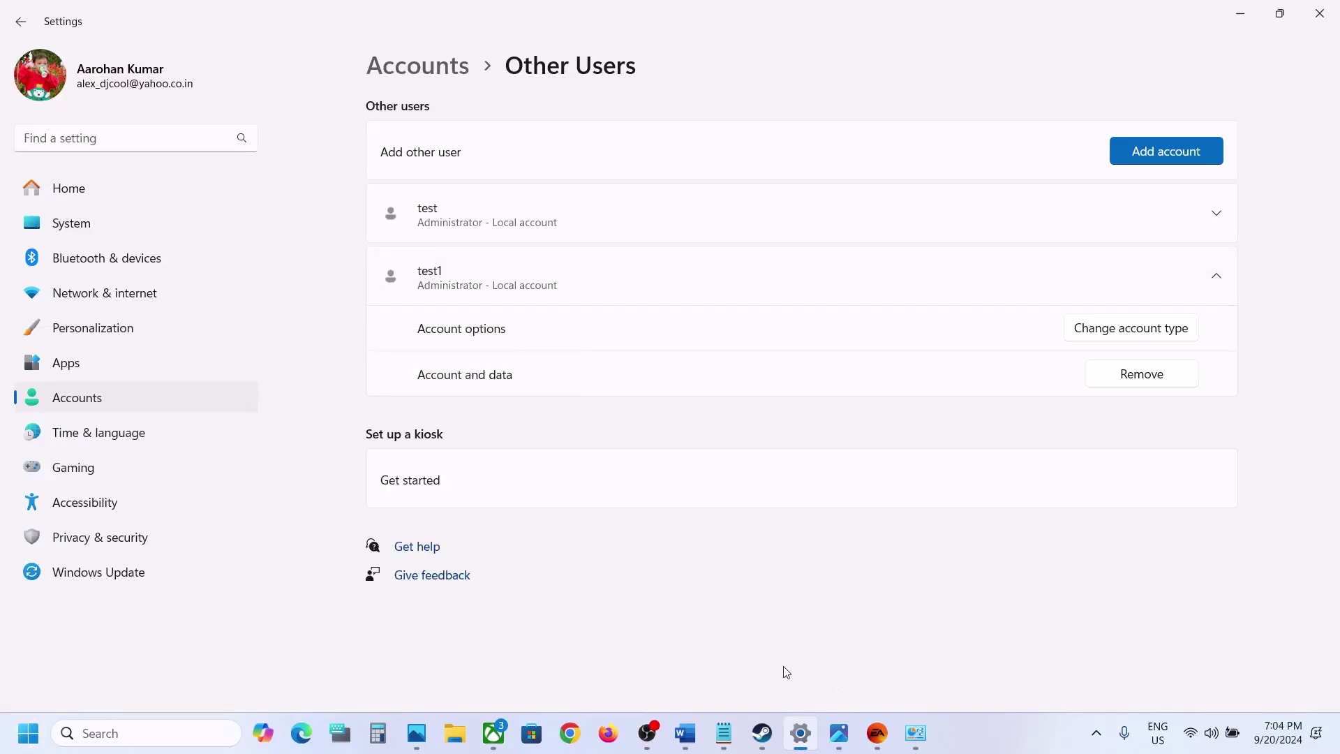
# Highlight the Step 4 heading in the Word notes and exit the EA app from its menu
pyautogui.click(685, 733)
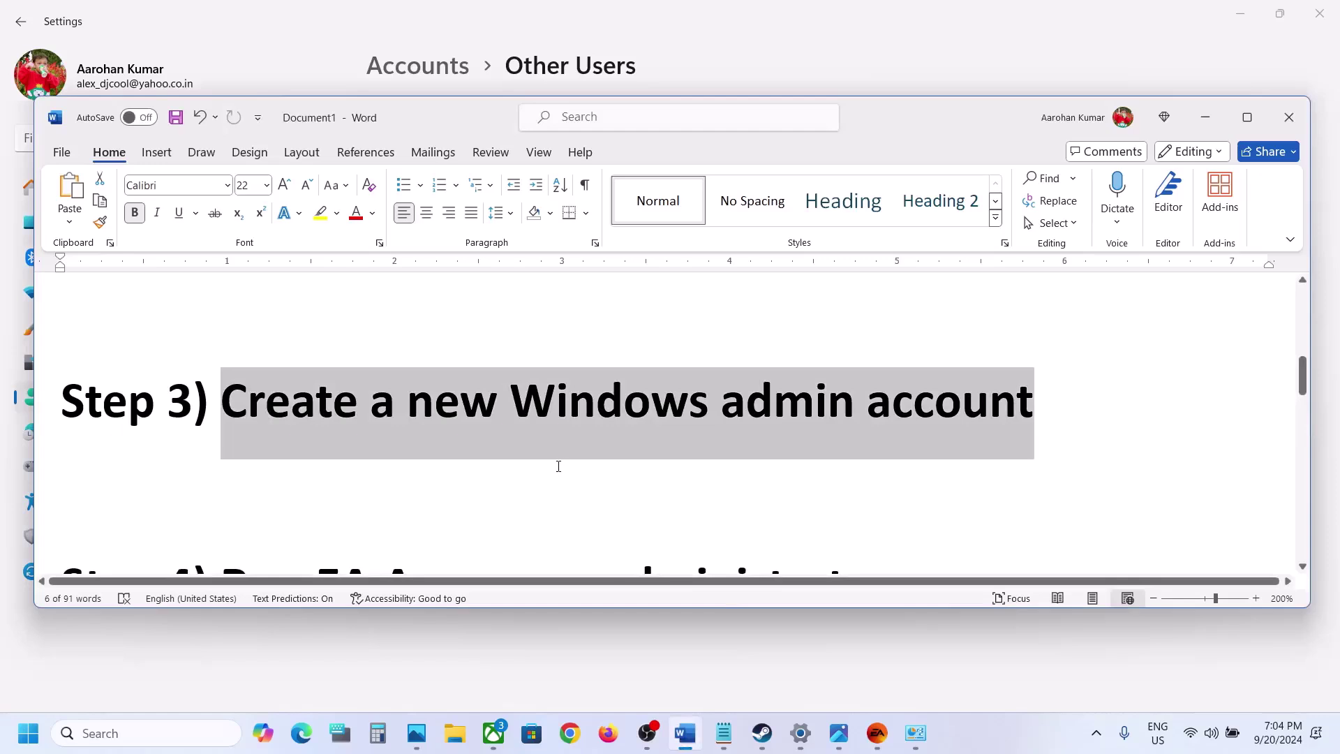
pyautogui.scroll(-3, 559, 466)
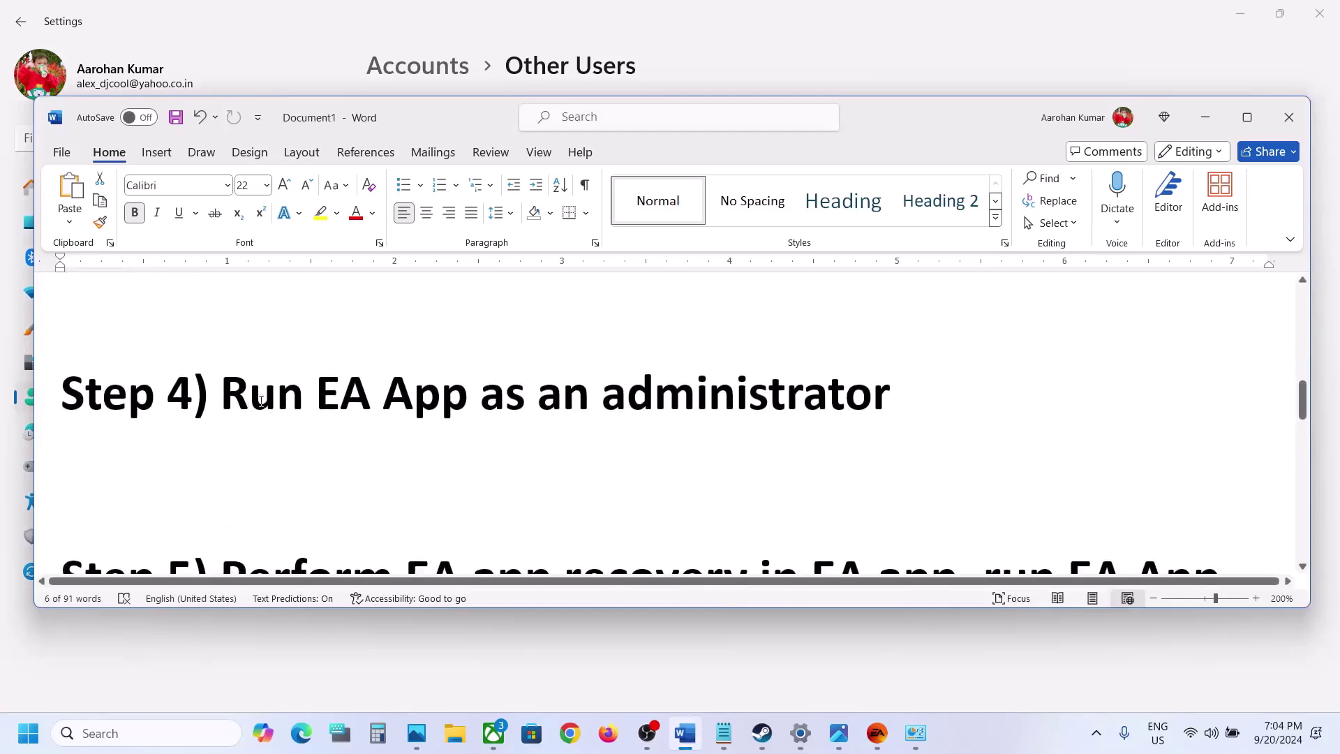
pyautogui.moveTo(260, 401); pyautogui.dragTo(891, 395)
pyautogui.click(874, 740)
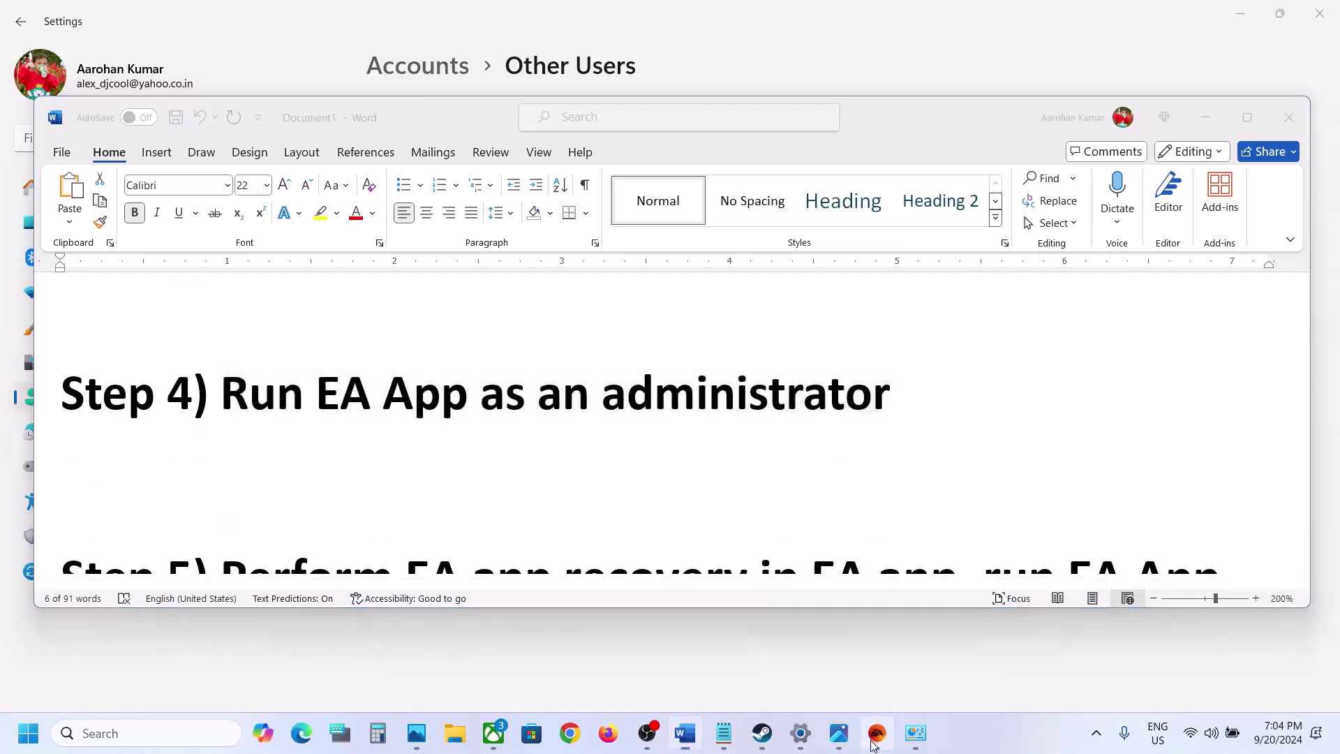
pyautogui.click(17, 16)
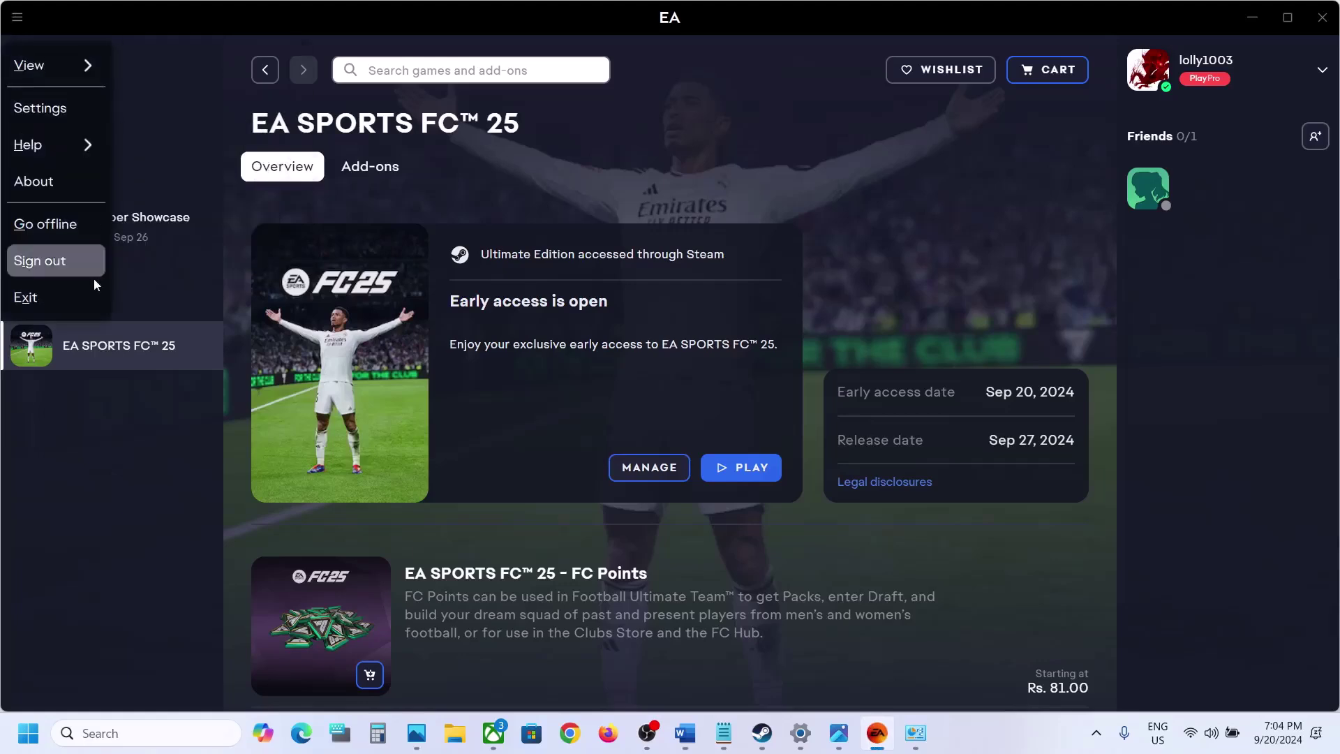
pyautogui.click(59, 293)
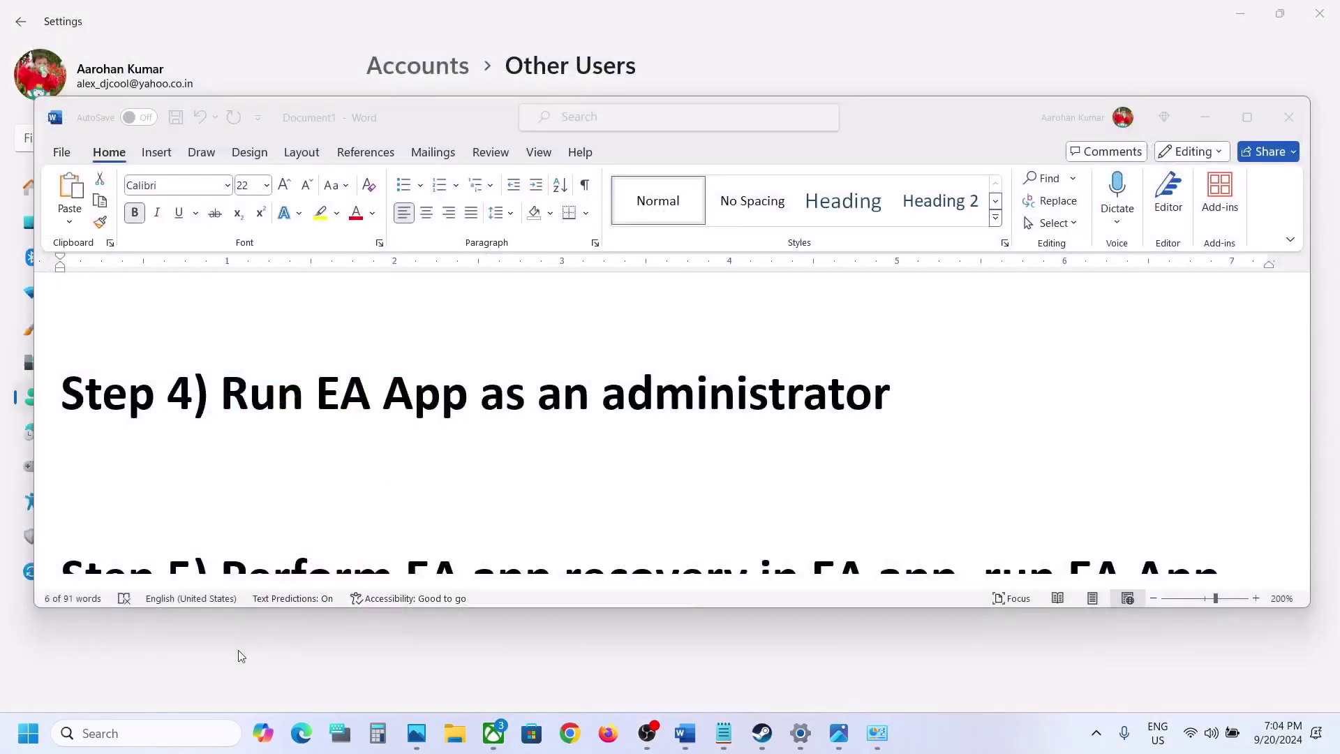
# Search 'ea' and relaunch the EA app with Run as administrator
pyautogui.click(165, 733)
pyautogui.write('ea')
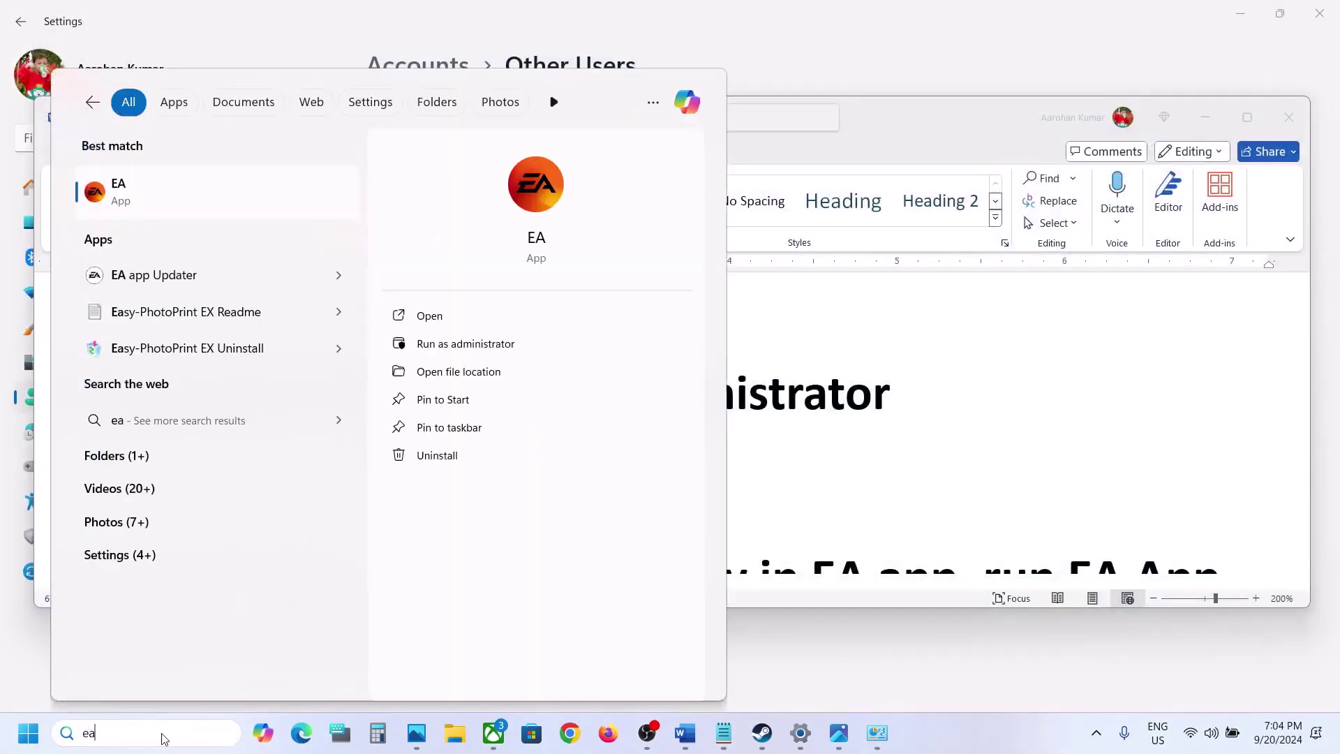
pyautogui.rightClick(183, 186)
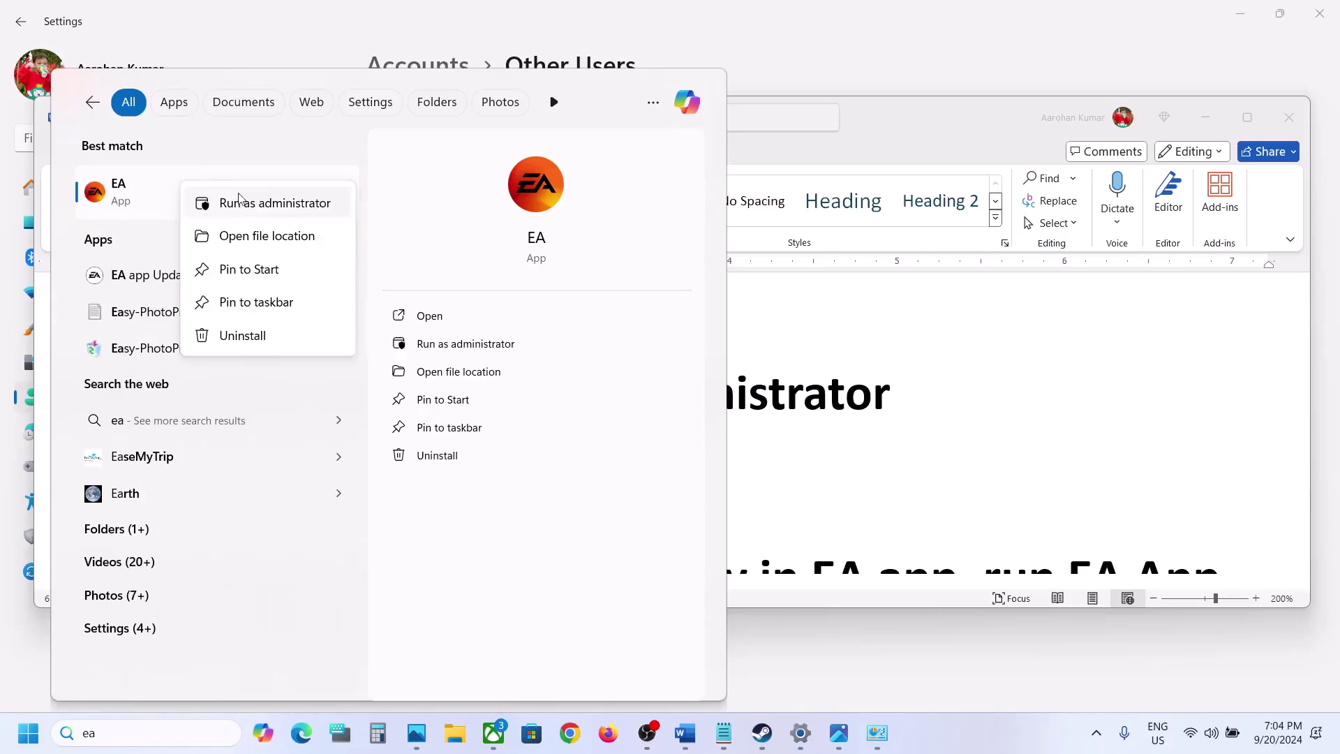
pyautogui.click(305, 204)
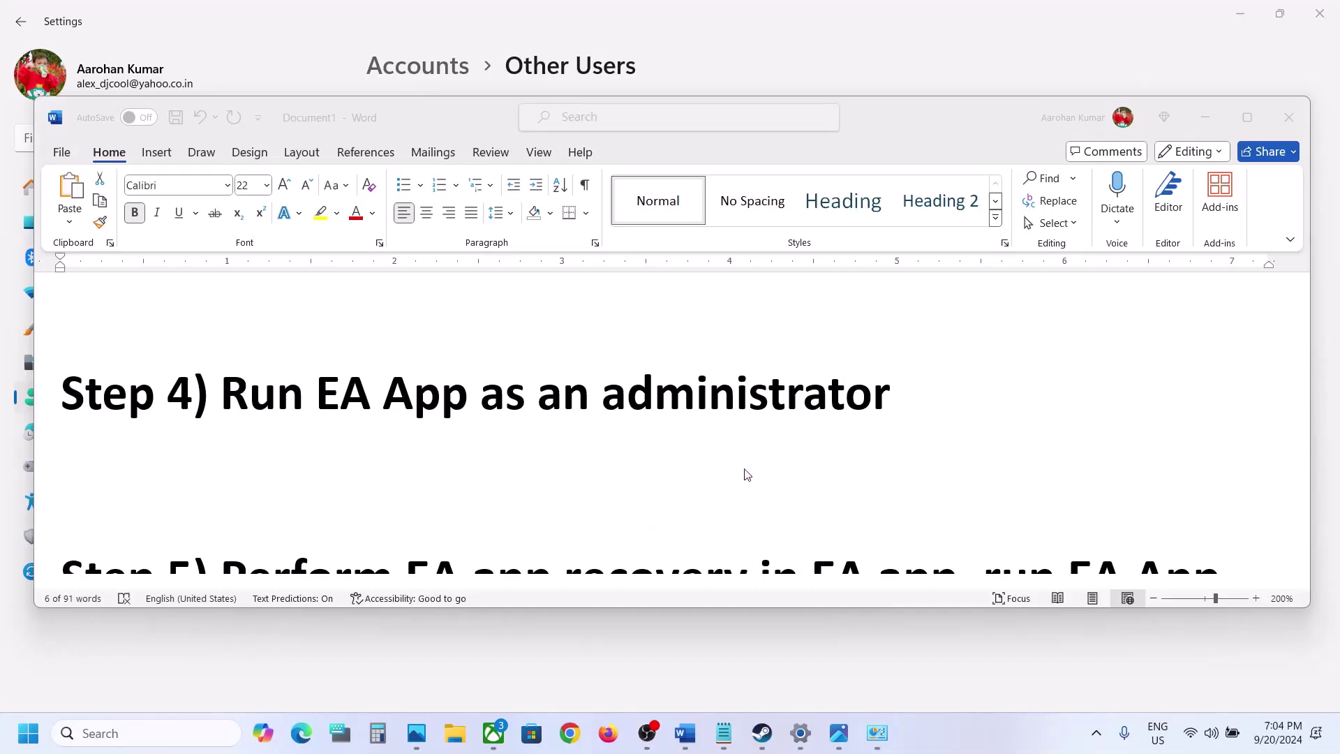
# Highlight Step 5's recovery text, then clear the EA app cache via Help > App Recovery
pyautogui.scroll(-3, 721, 469)
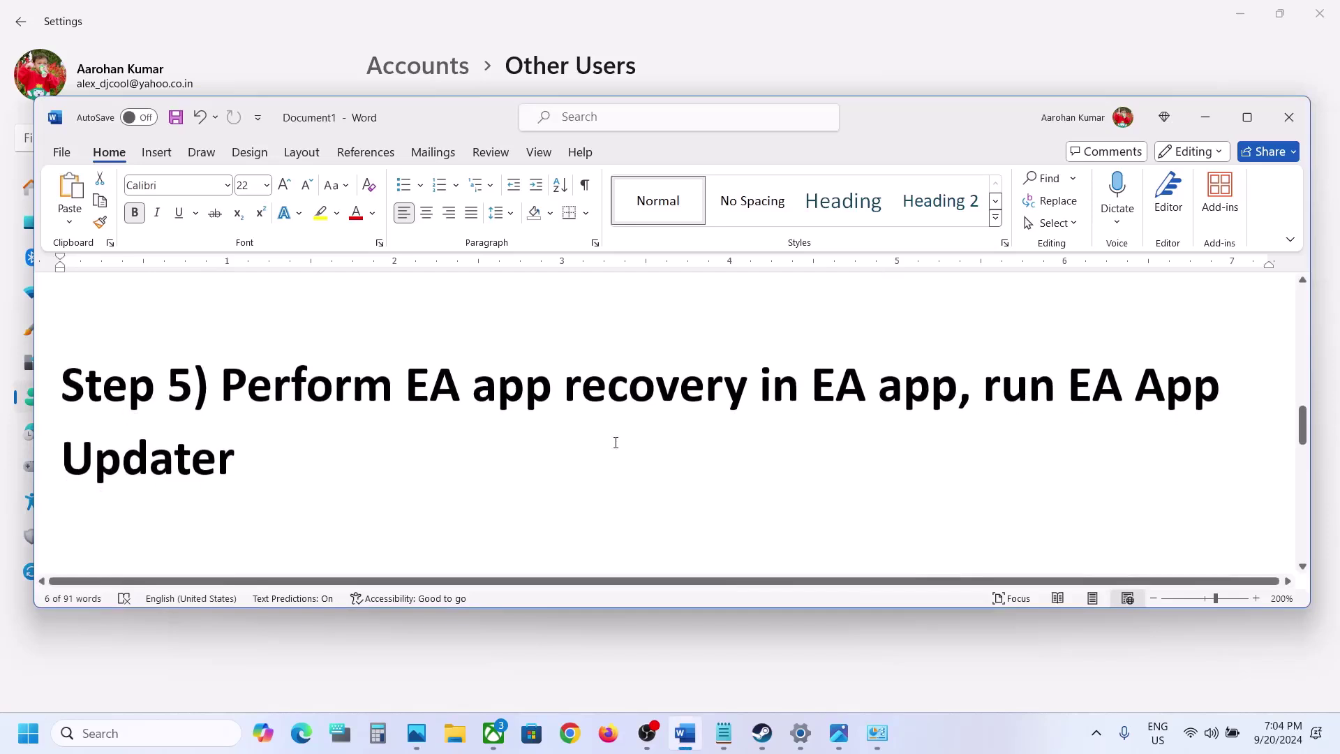
pyautogui.moveTo(227, 392); pyautogui.dragTo(956, 386)
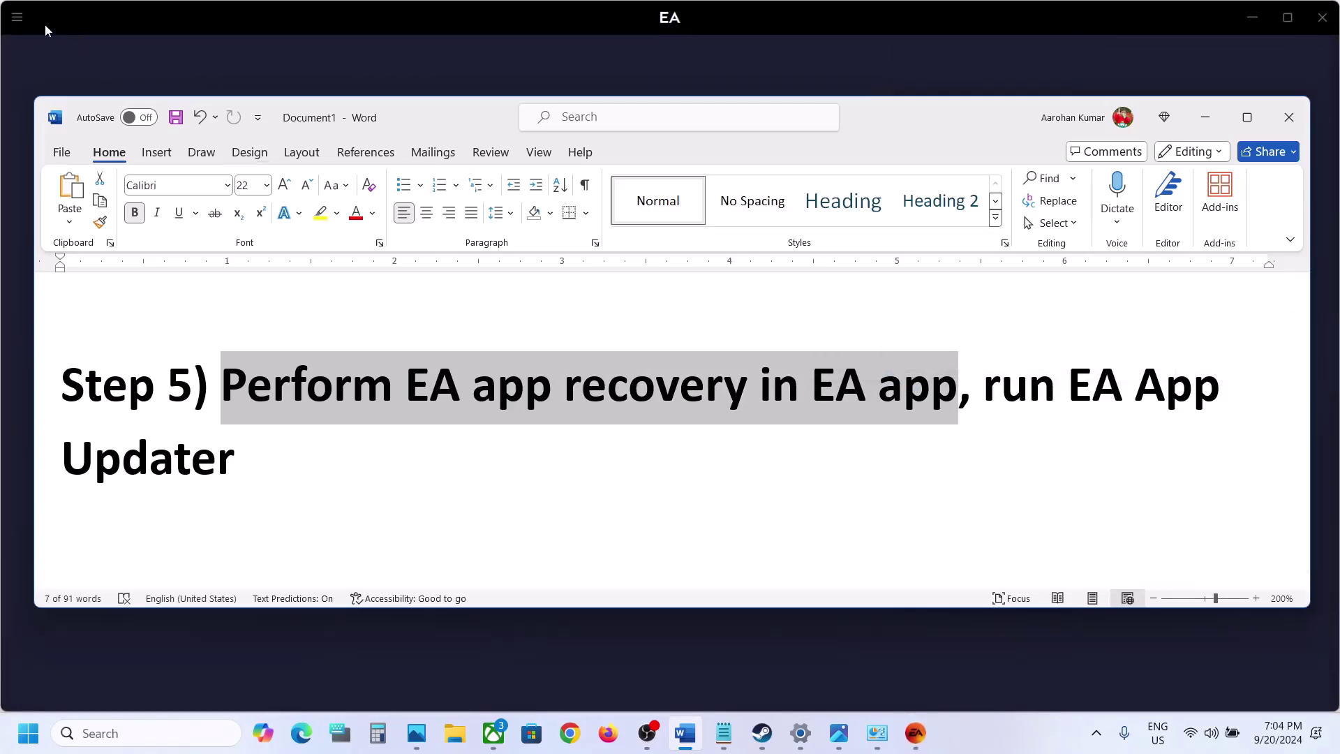
pyautogui.click(171, 24)
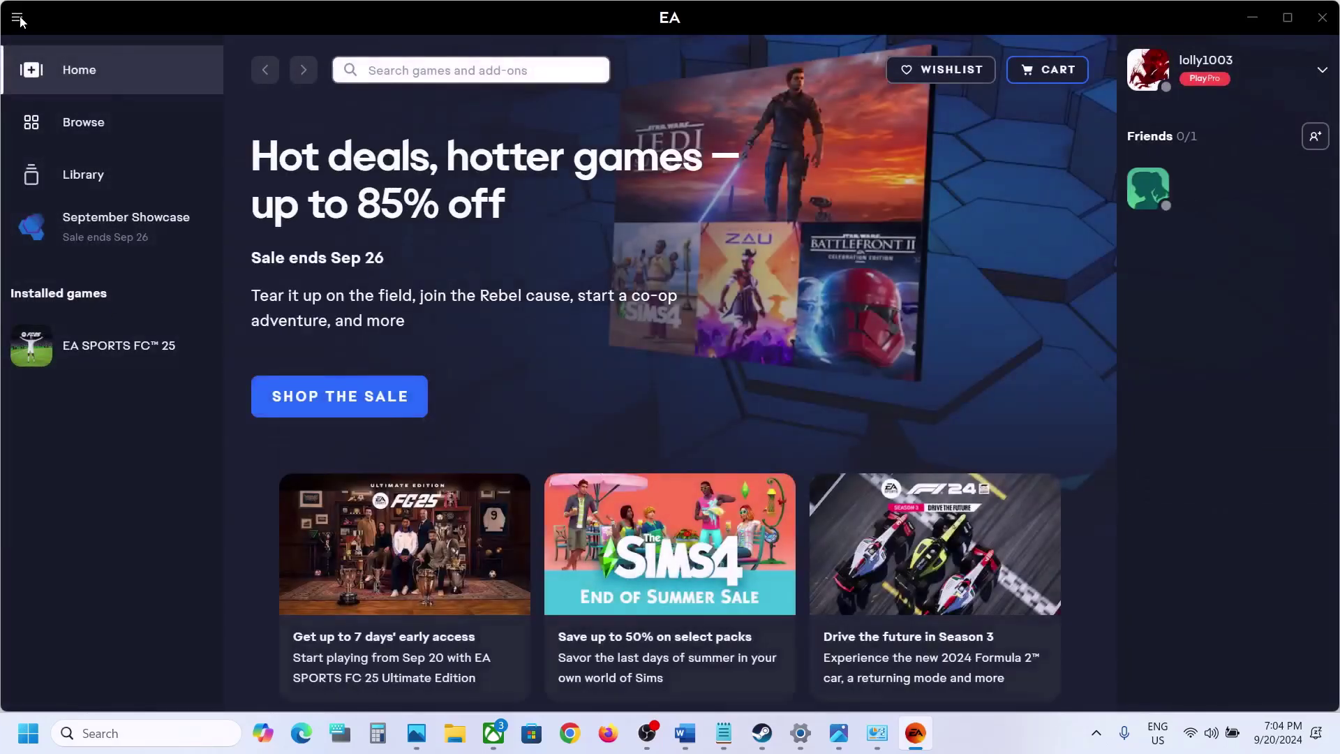
pyautogui.click(18, 19)
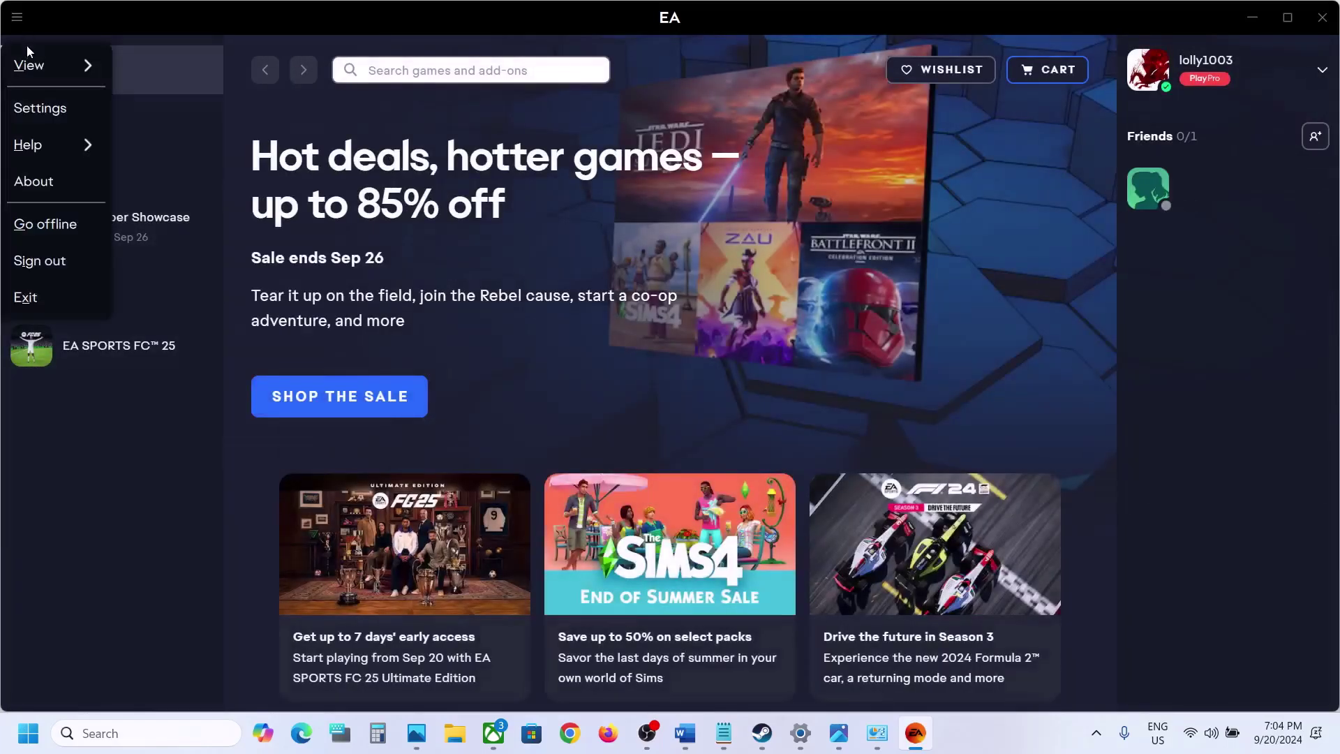
pyautogui.moveTo(37, 147)
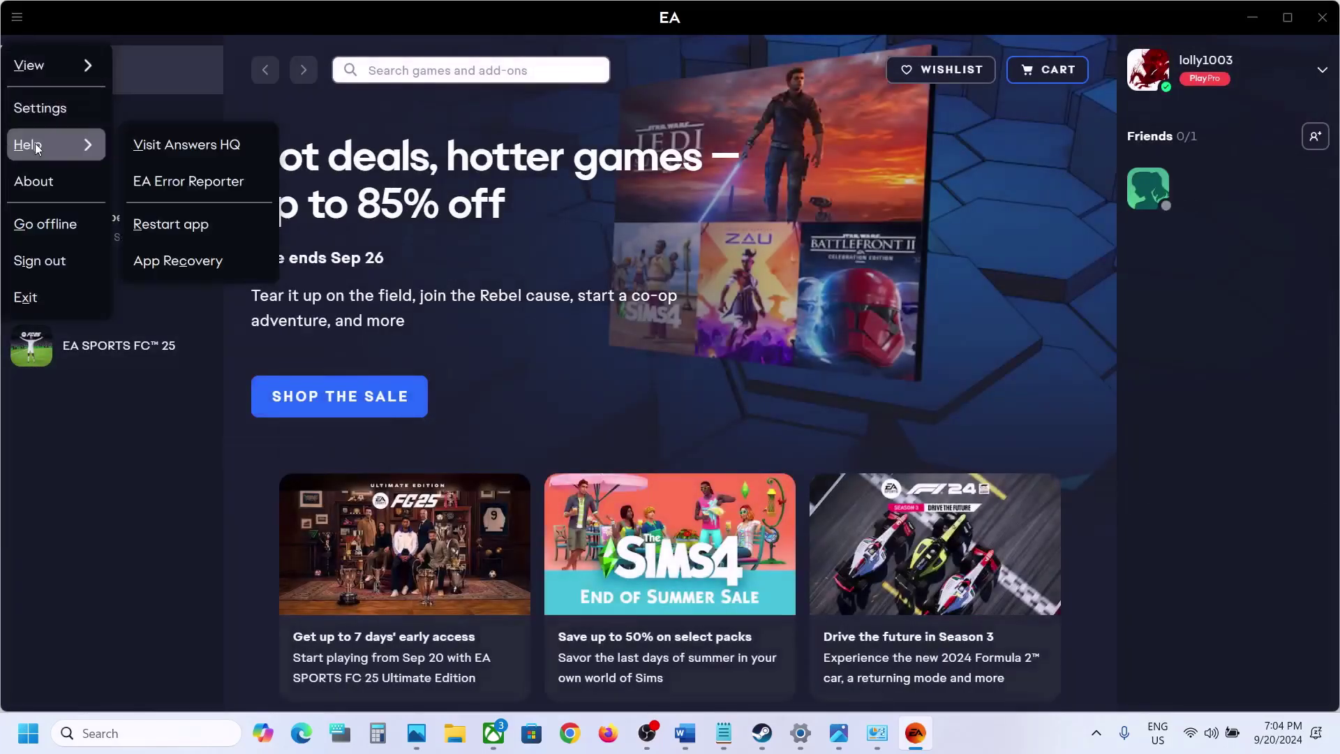
pyautogui.click(198, 263)
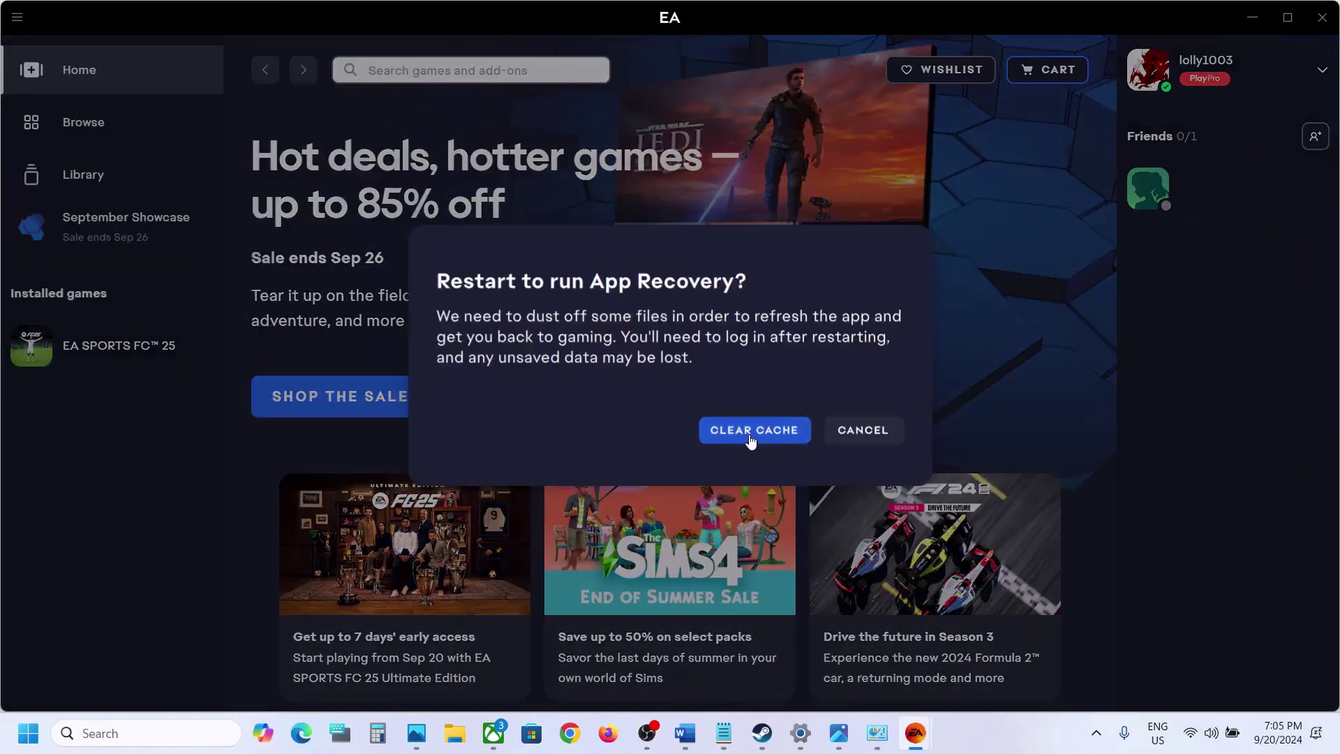
pyautogui.click(766, 433)
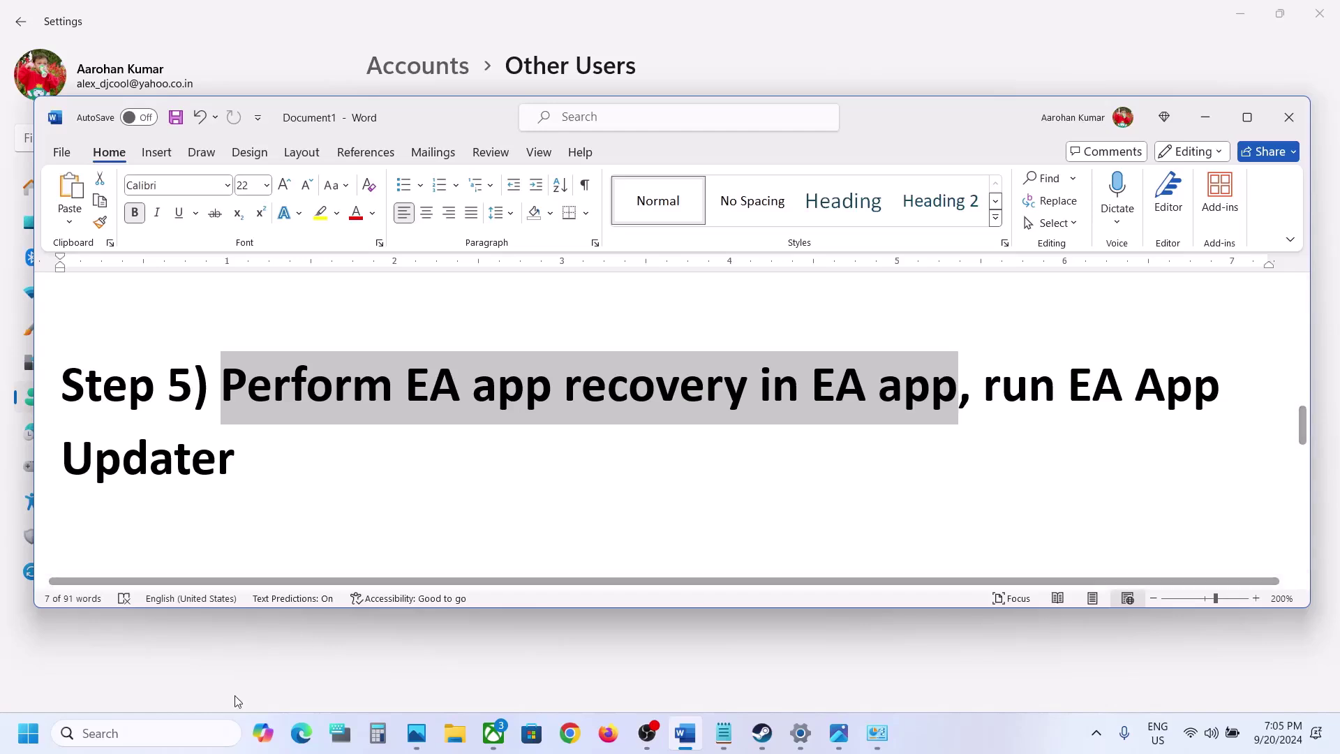
# Open the EA shortcuts folder and run App Recovery as administrator, clearing the cache
pyautogui.click(181, 730)
pyautogui.write('ea')
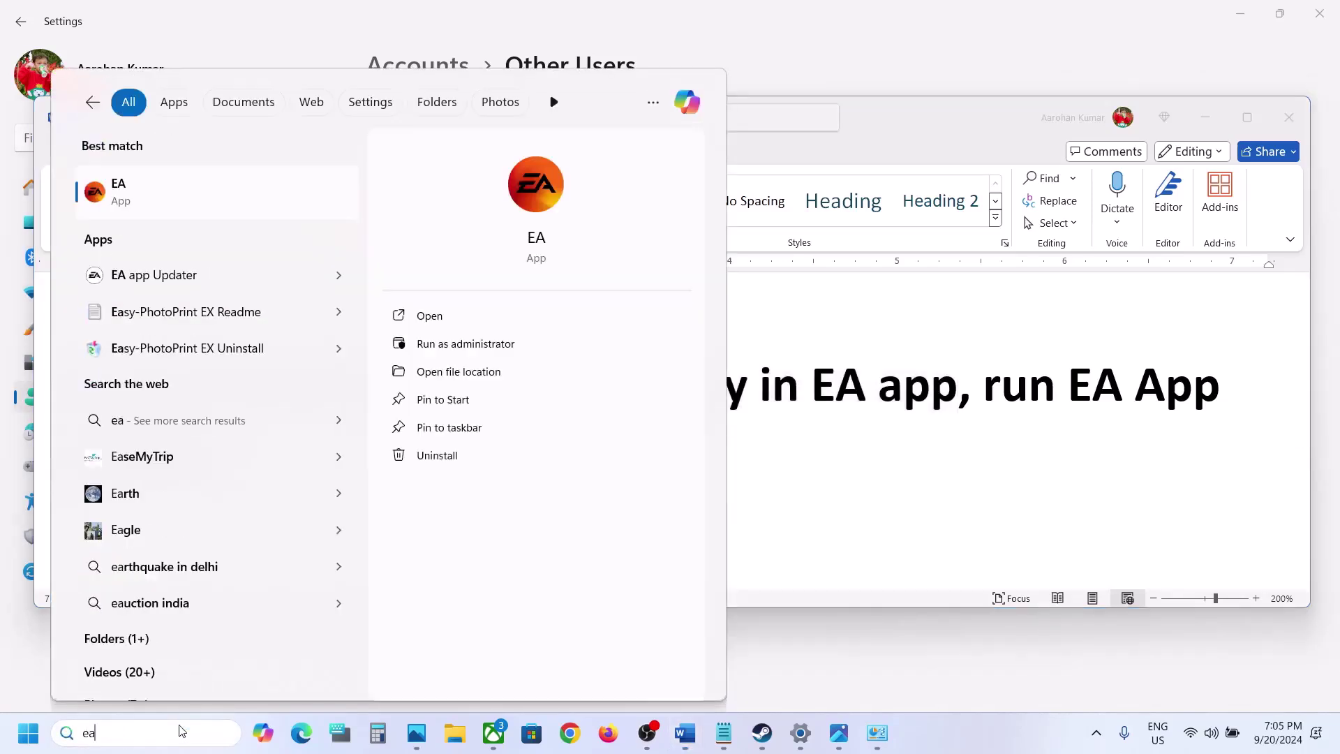
pyautogui.rightClick(186, 200)
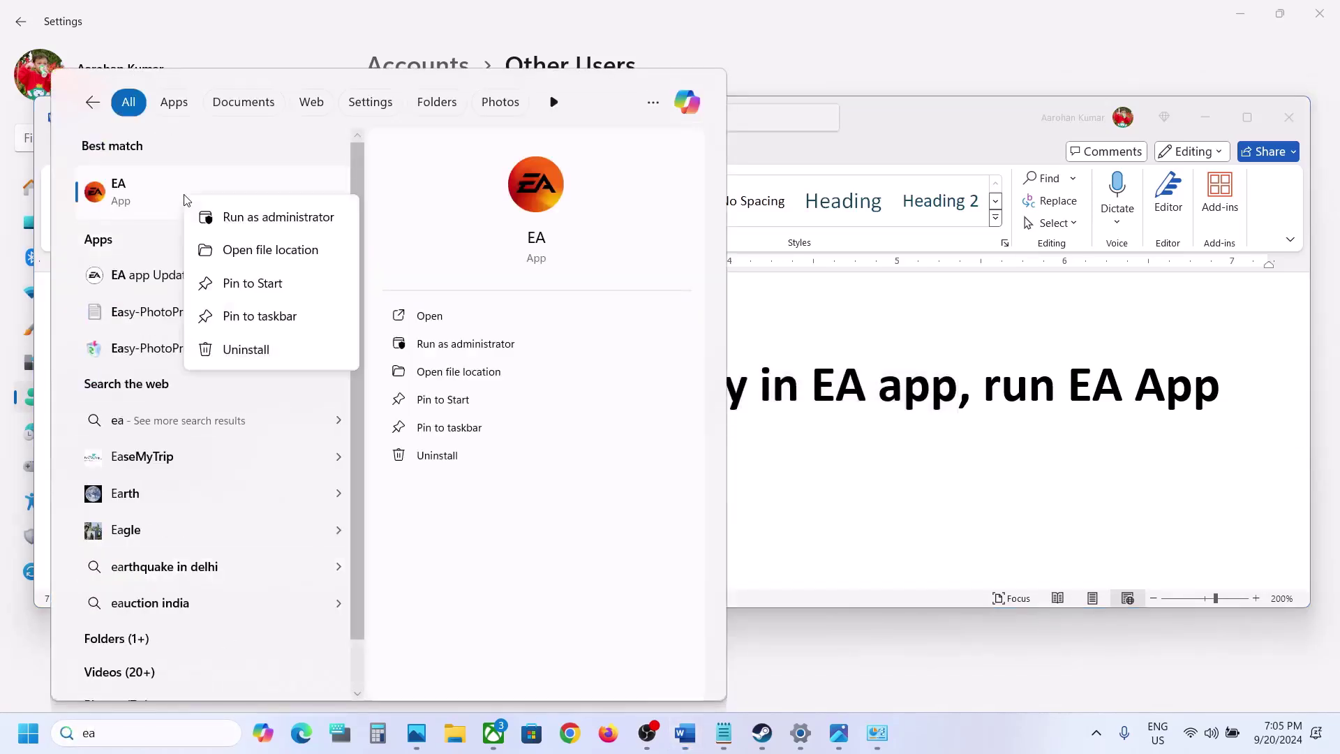
pyautogui.click(271, 255)
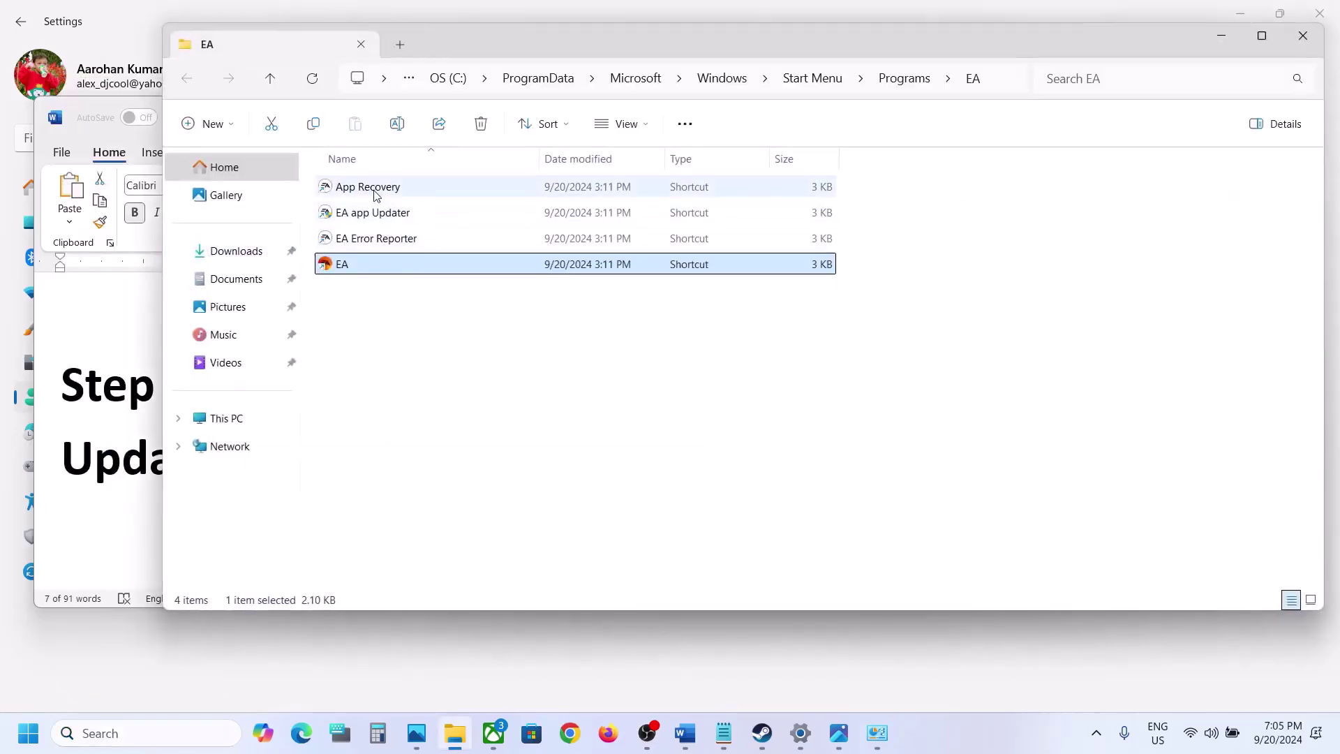
pyautogui.doubleClick(401, 190)
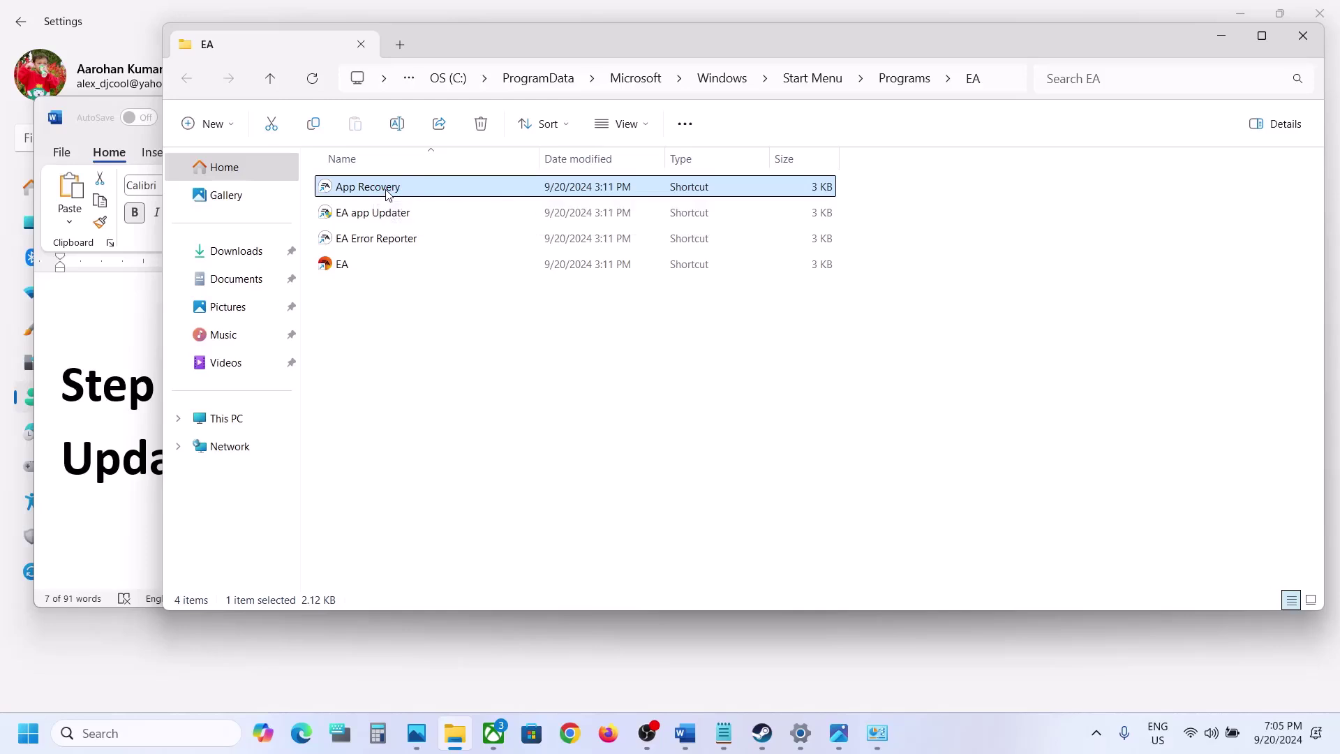
pyautogui.rightClick(398, 195)
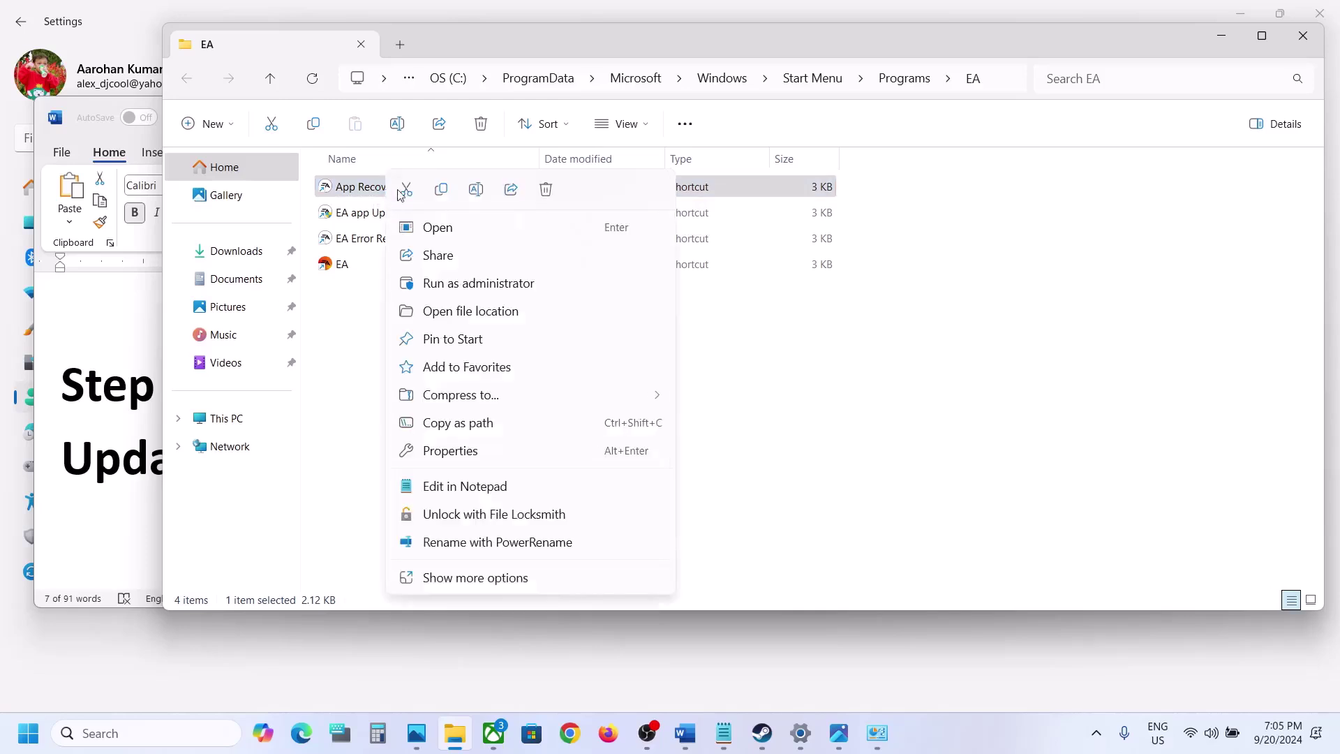
pyautogui.click(461, 285)
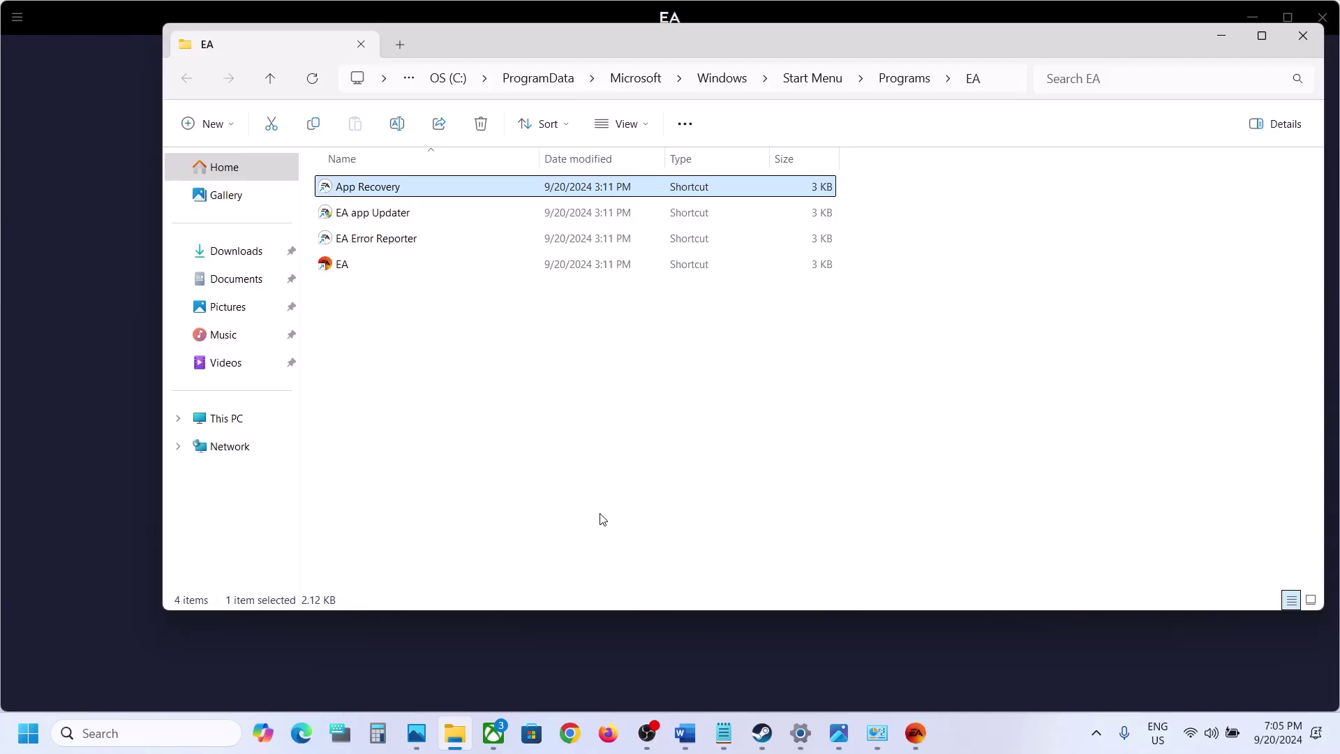
pyautogui.click(740, 435)
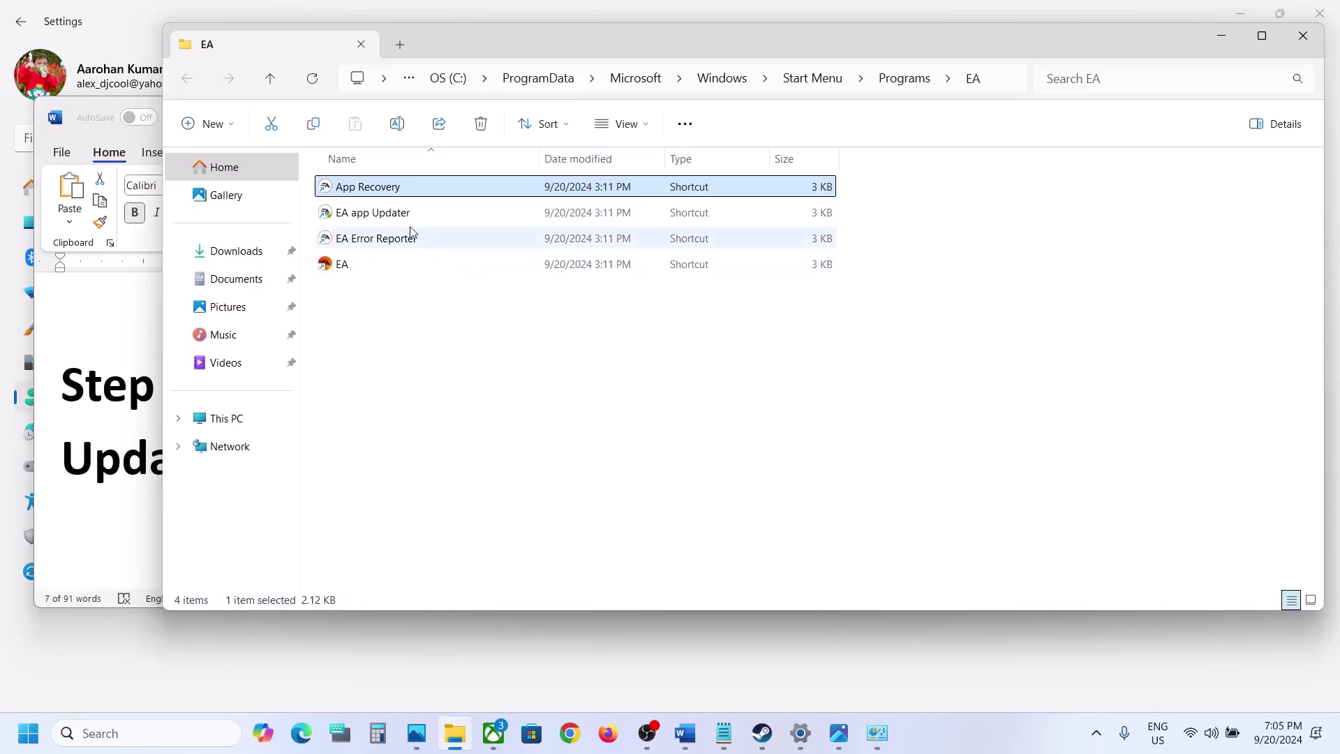
# Run the EA app Updater shortcut as administrator
pyautogui.click(384, 215)
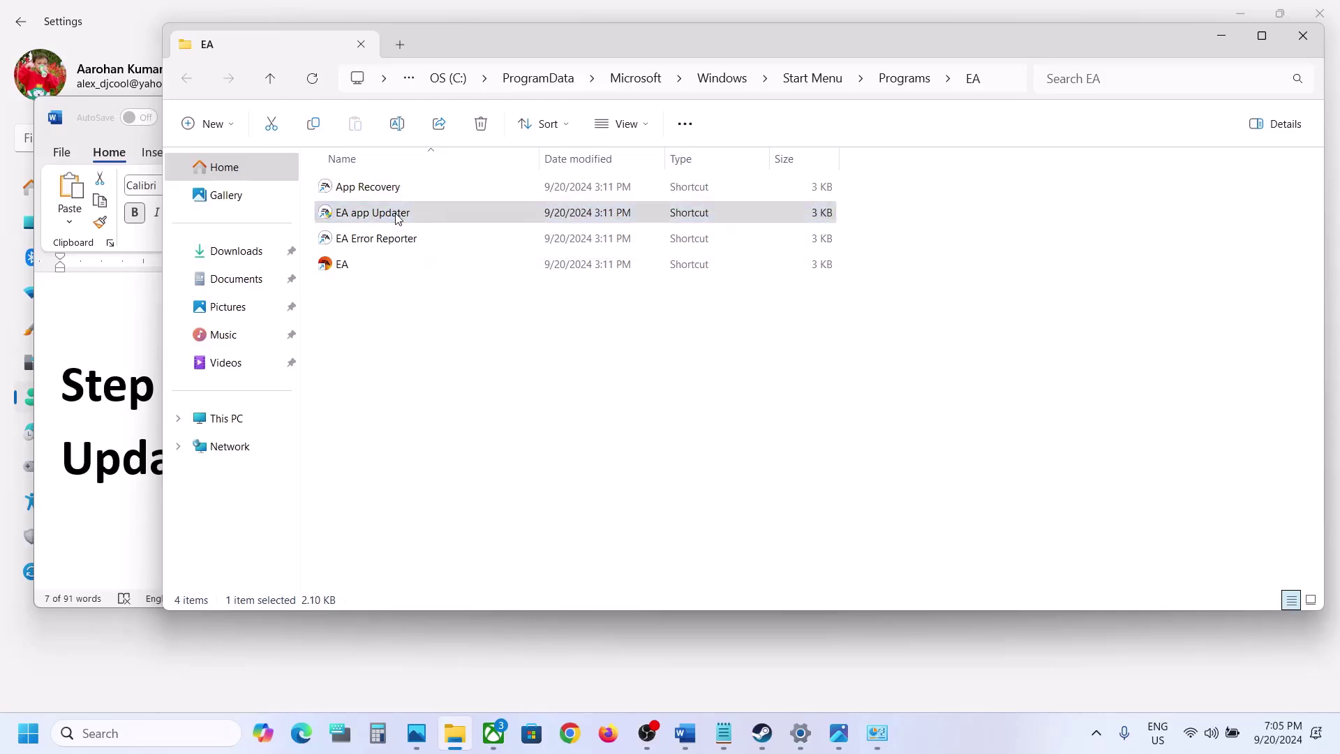
pyautogui.rightClick(396, 217)
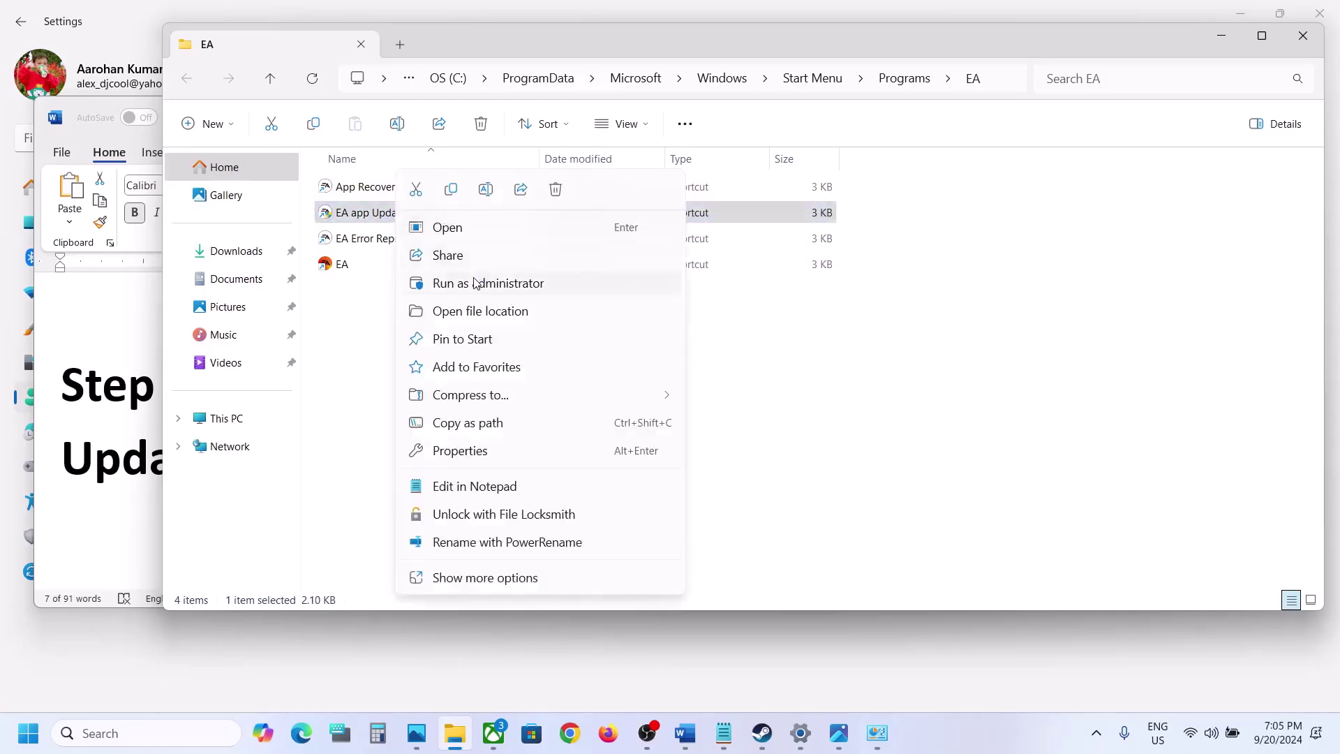
pyautogui.click(506, 283)
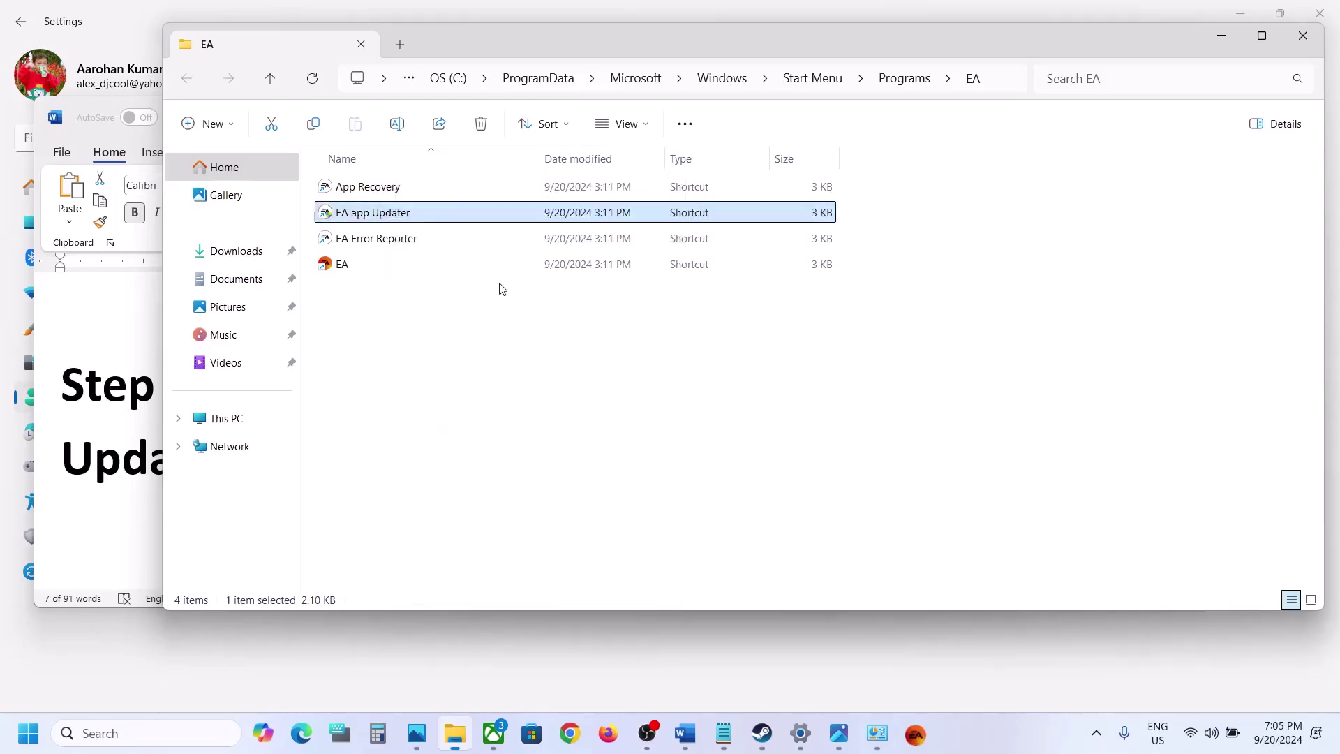
pyautogui.rightClick(406, 222)
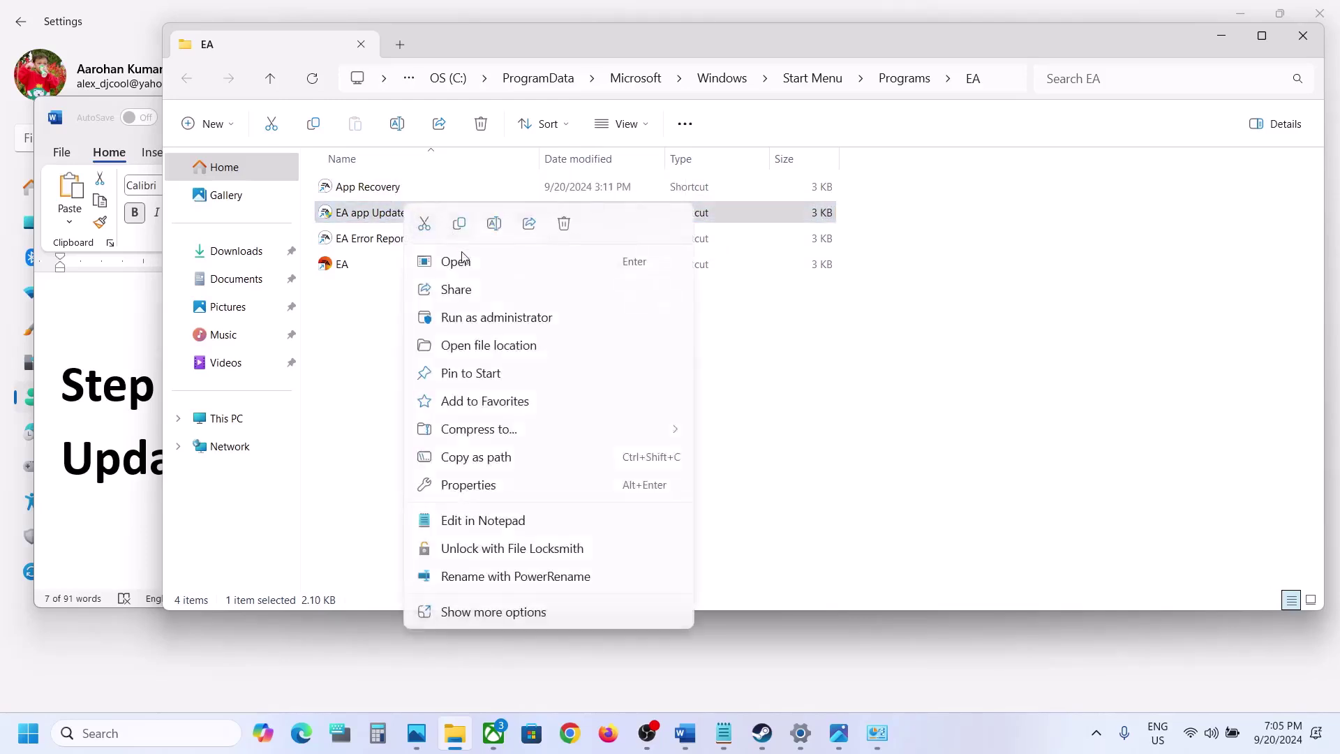
pyautogui.click(467, 320)
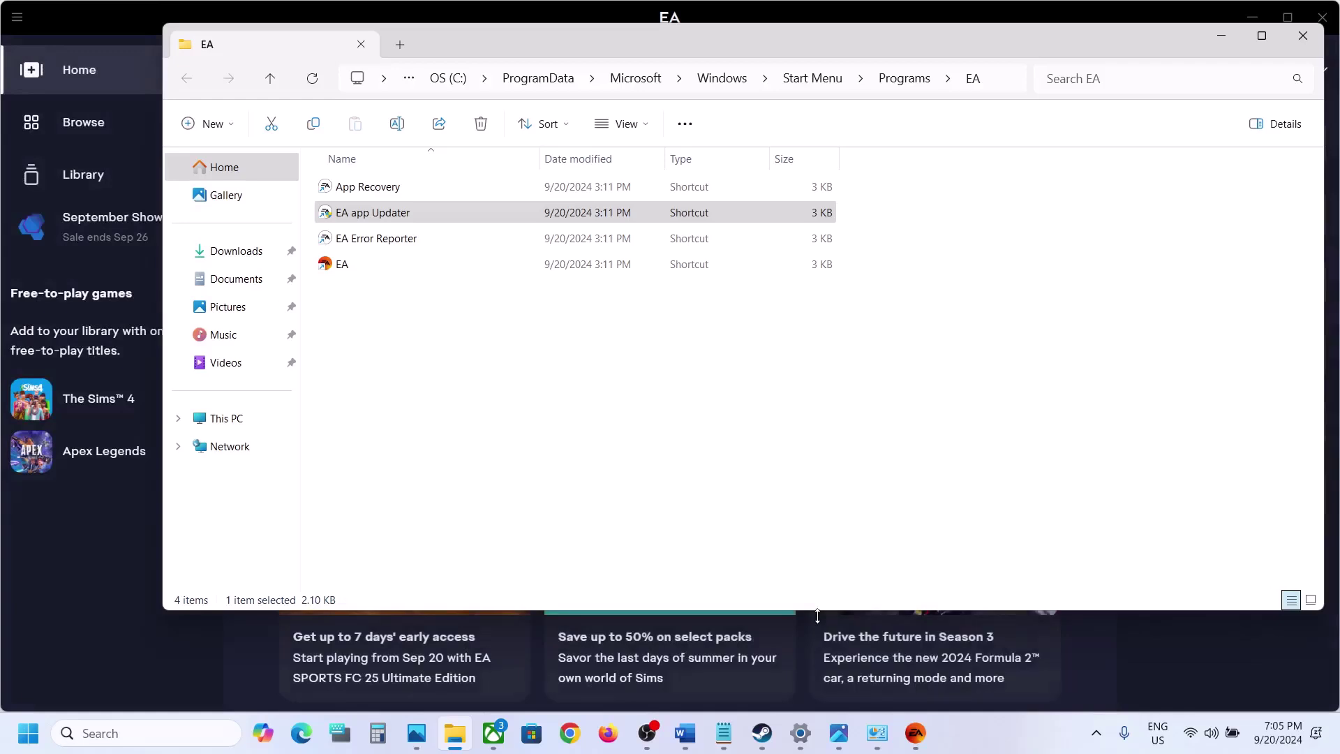
# Highlight the 'Repair EA App' step in Word and open Control Panel's installed programs list
pyautogui.click(696, 735)
pyautogui.scroll(-5, 542, 470)
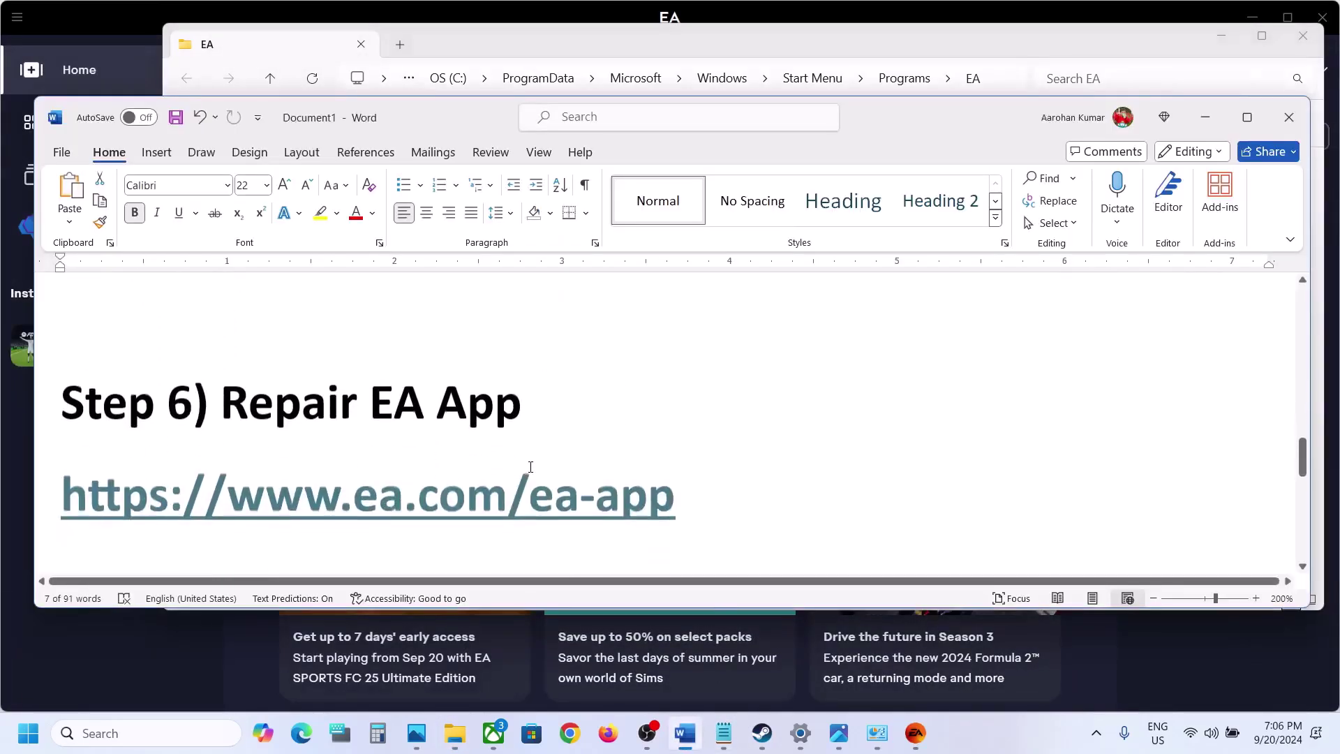
pyautogui.moveTo(286, 410); pyautogui.dragTo(527, 409)
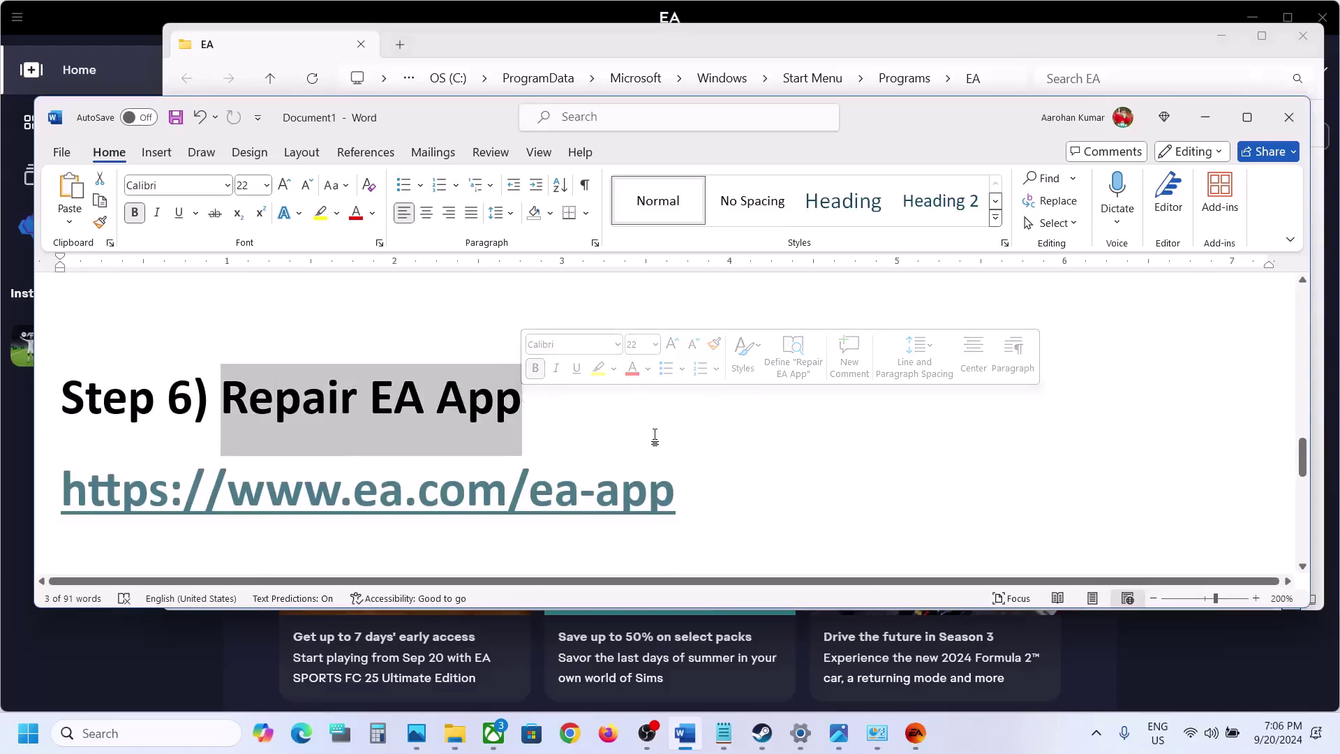
pyautogui.click(171, 734)
pyautogui.write('control')
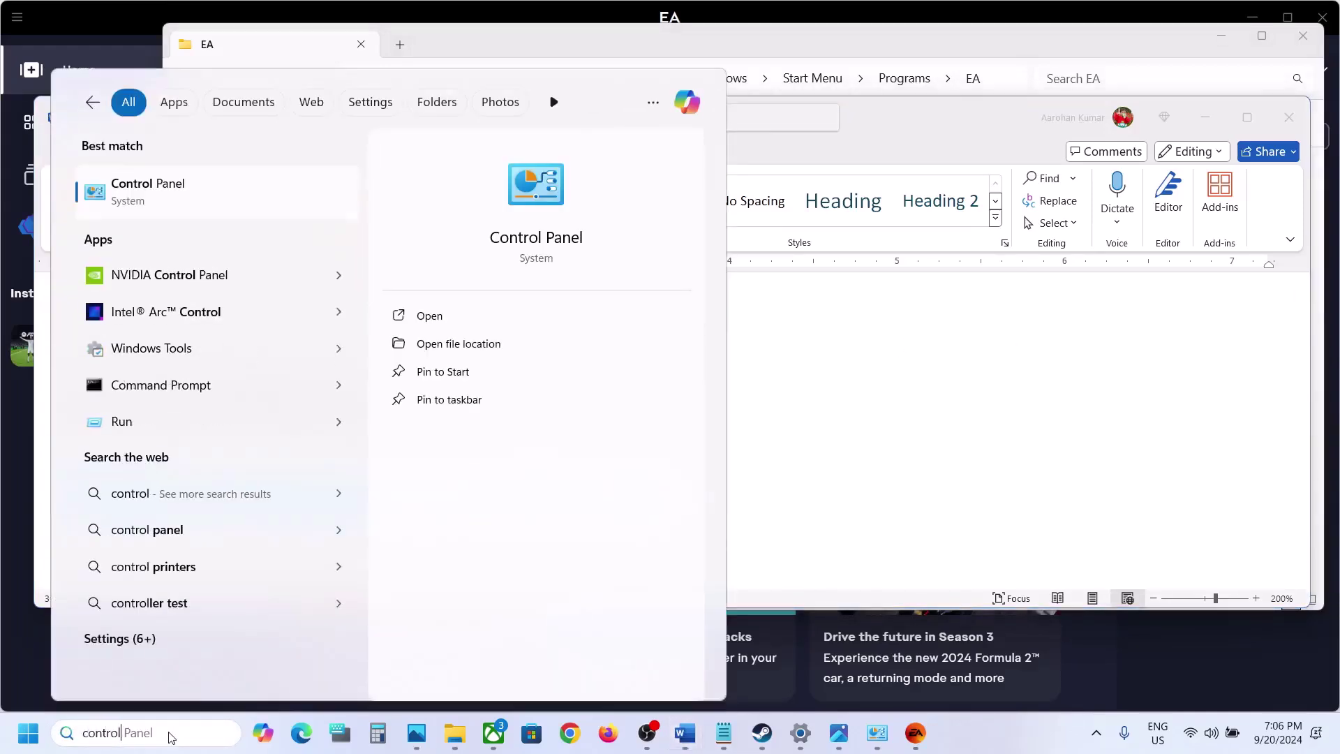
pyautogui.press('Return')
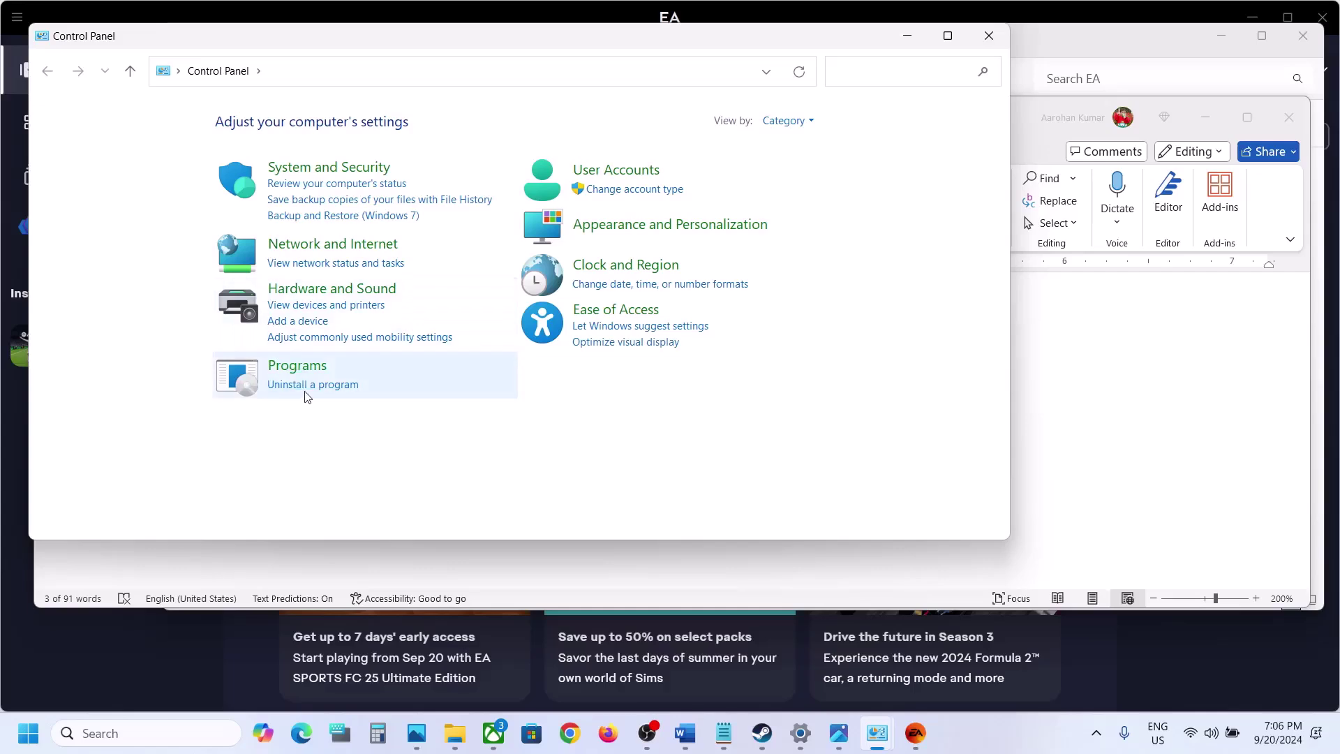
pyautogui.click(304, 391)
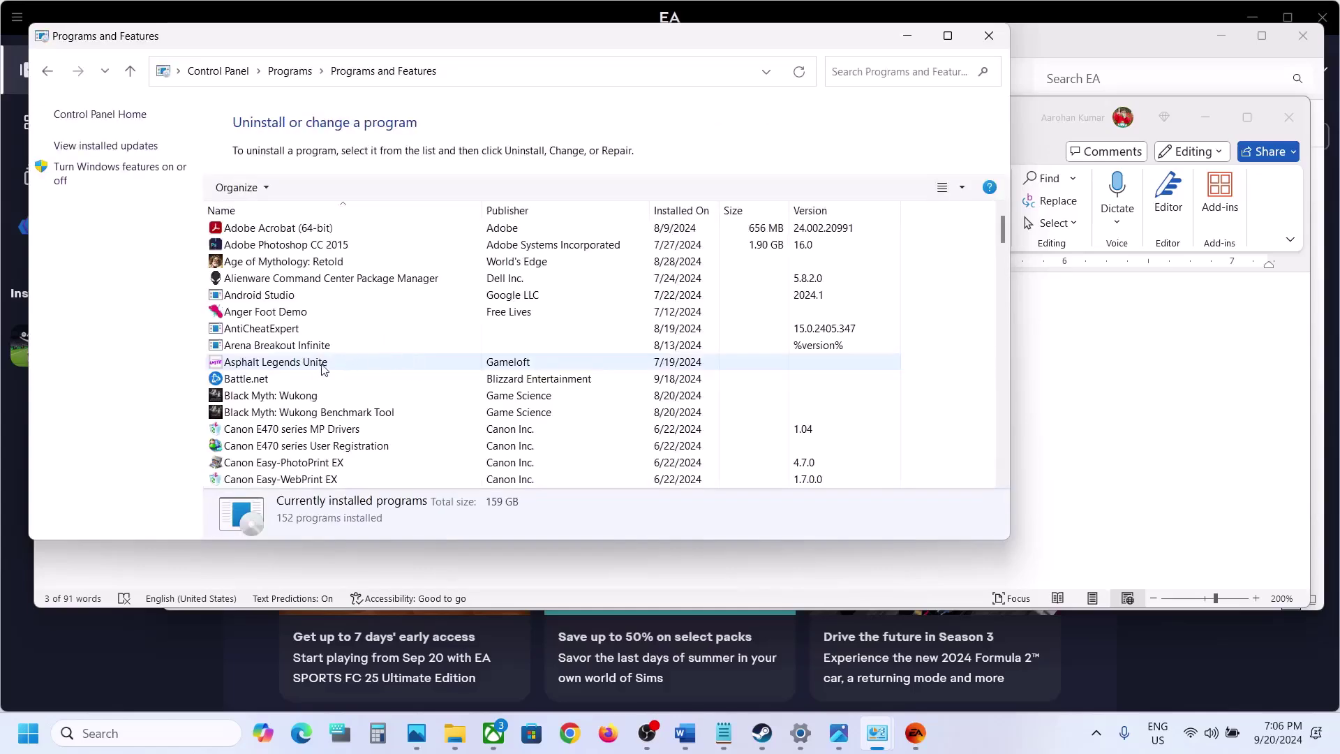
# Start uninstalling the EA app entry from the programs list
pyautogui.click(317, 366)
pyautogui.press('e')
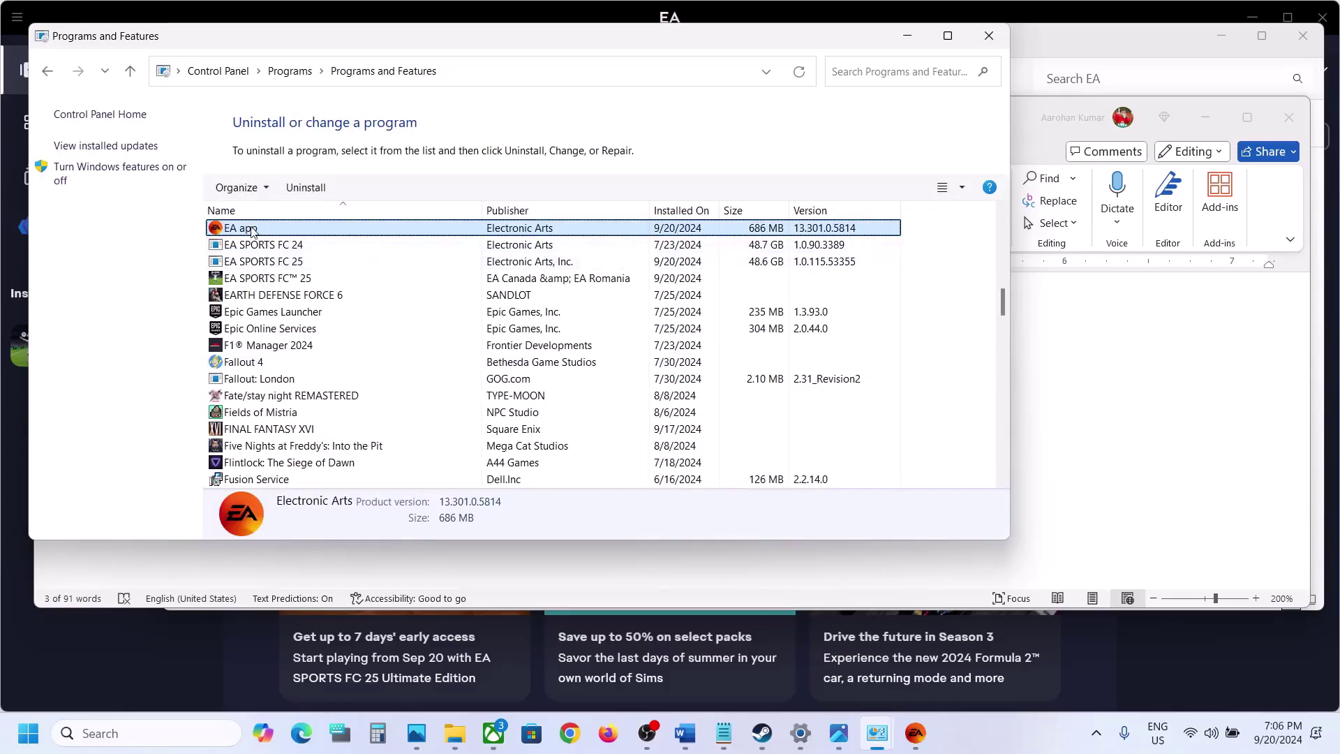
pyautogui.rightClick(251, 233)
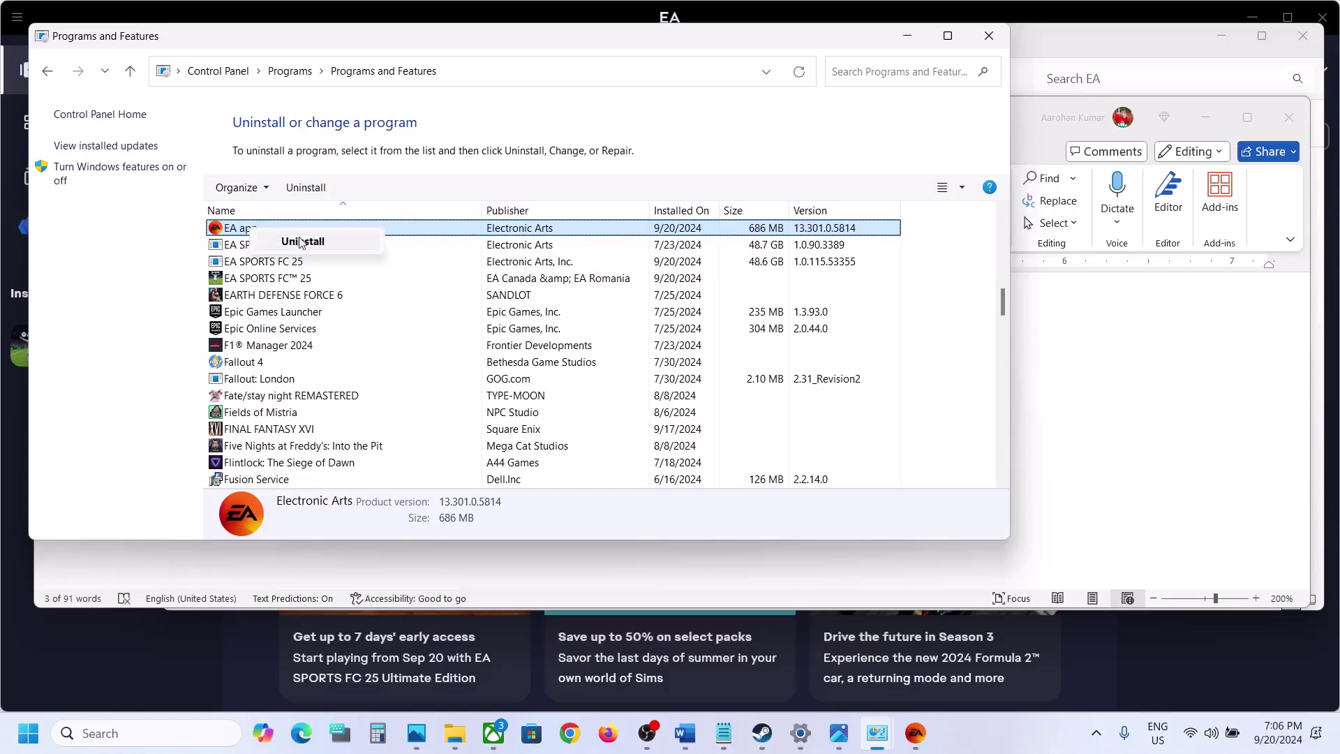
pyautogui.click(304, 242)
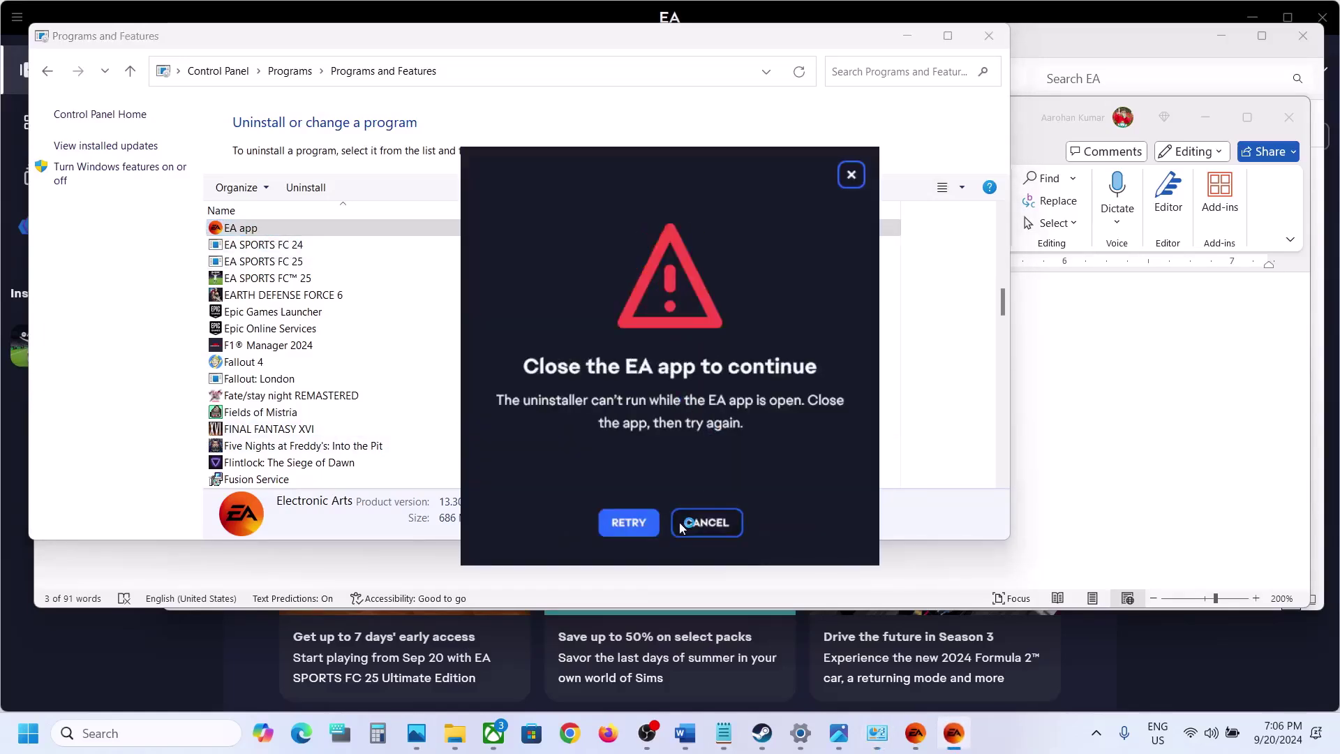
# Quit the EA app, retry and dismiss the uninstaller prompt, then select the download link in Word
pyautogui.click(682, 528)
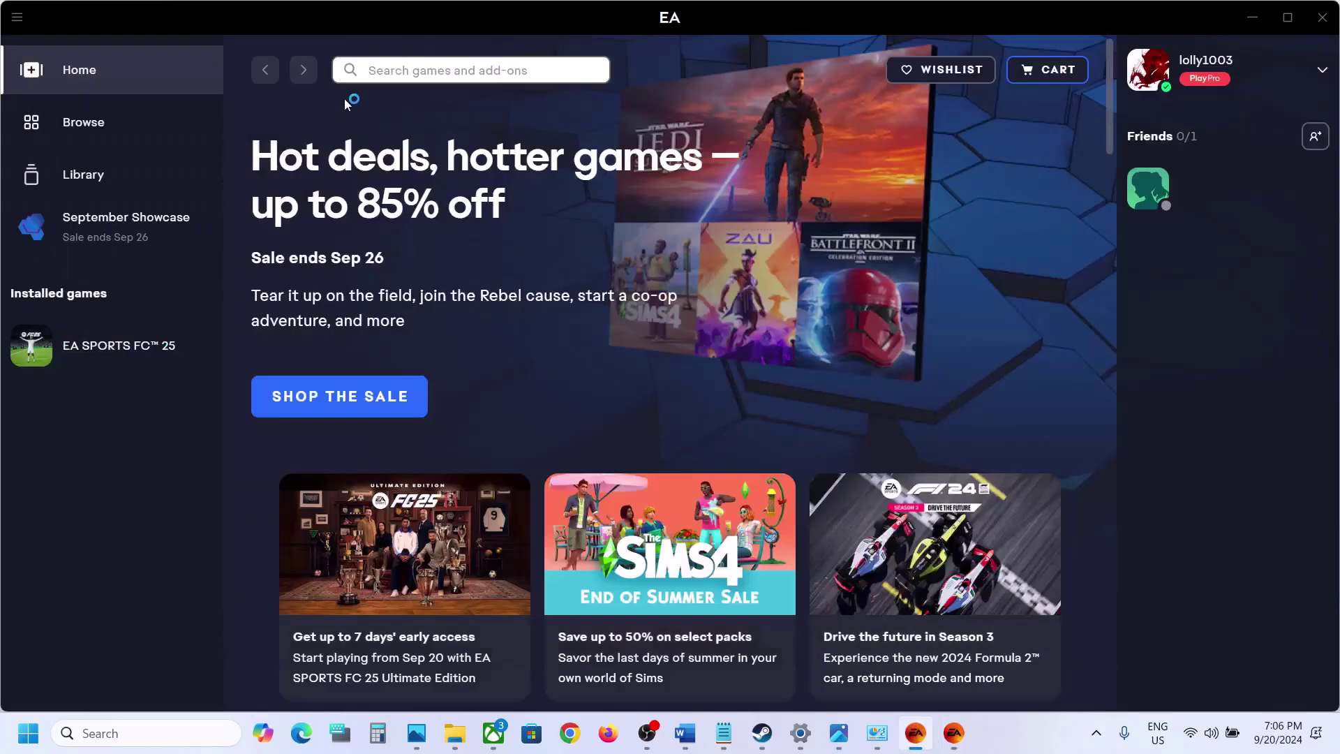
pyautogui.click(17, 17)
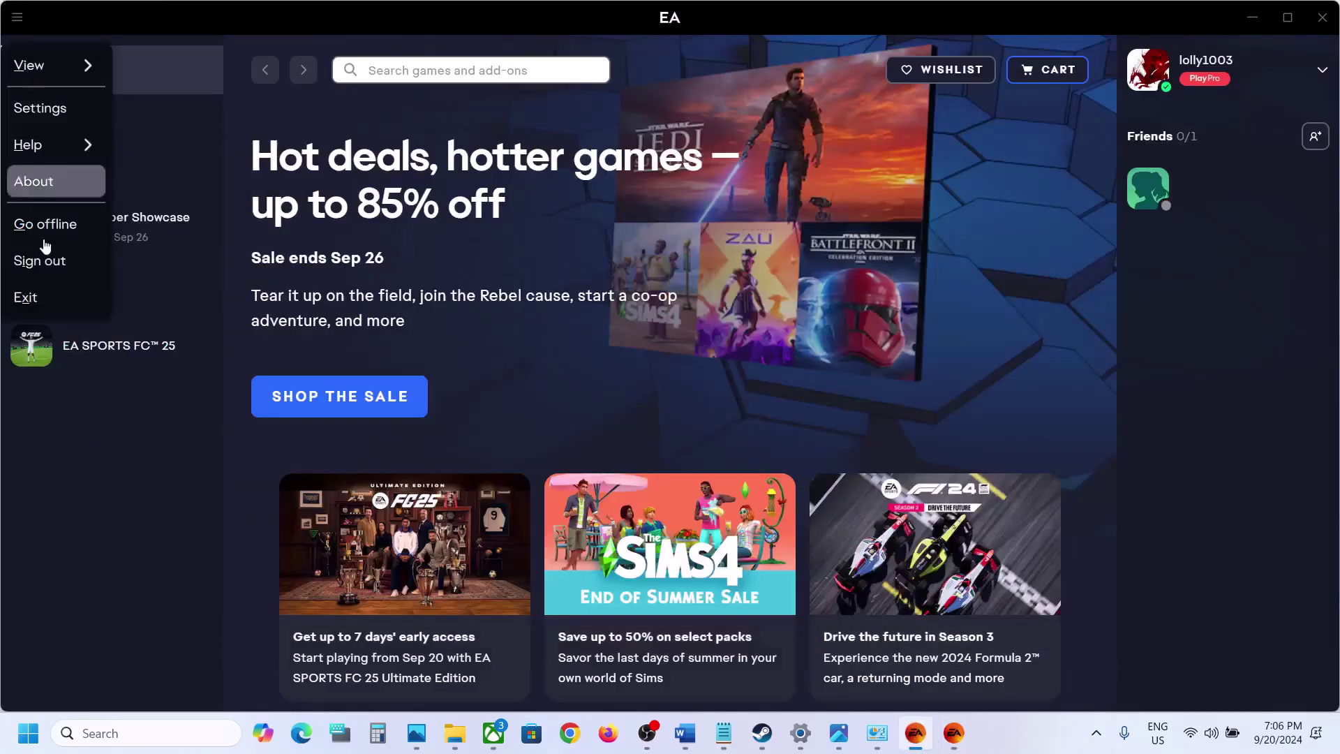
pyautogui.click(44, 307)
pyautogui.click(635, 519)
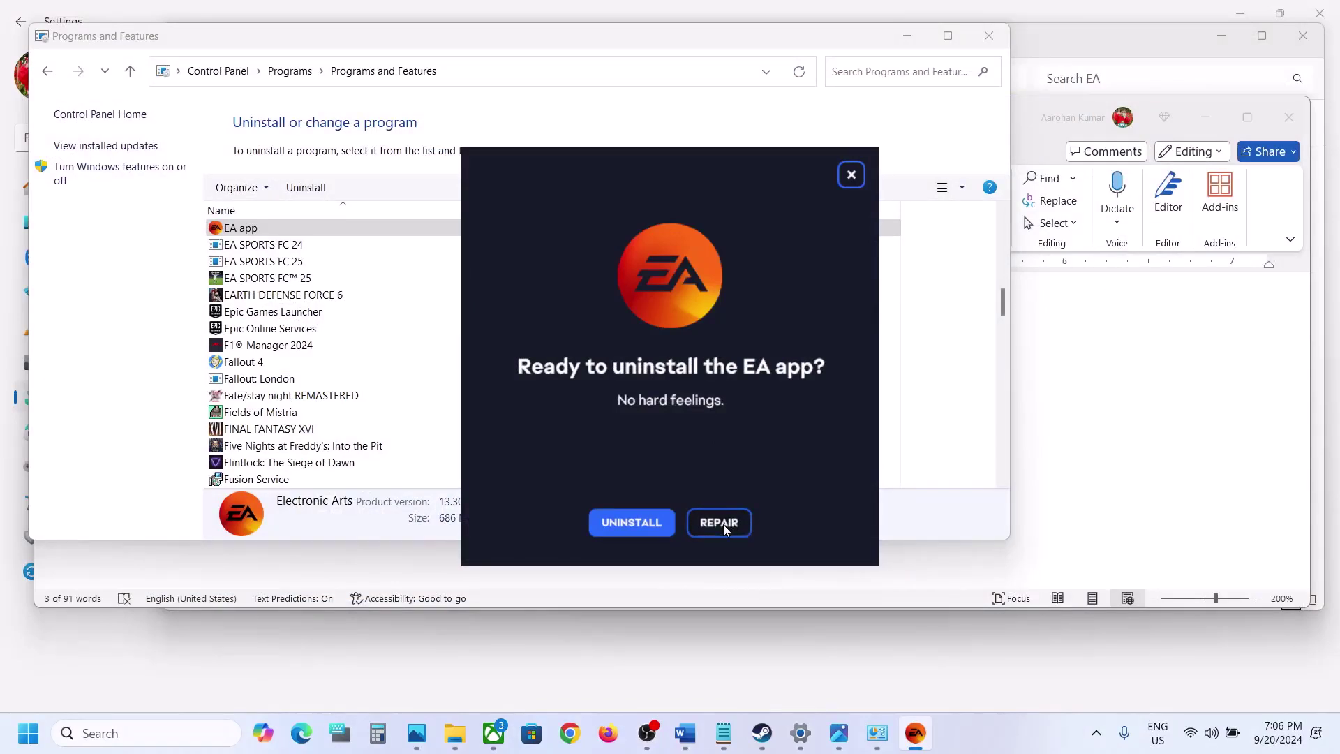
pyautogui.click(858, 179)
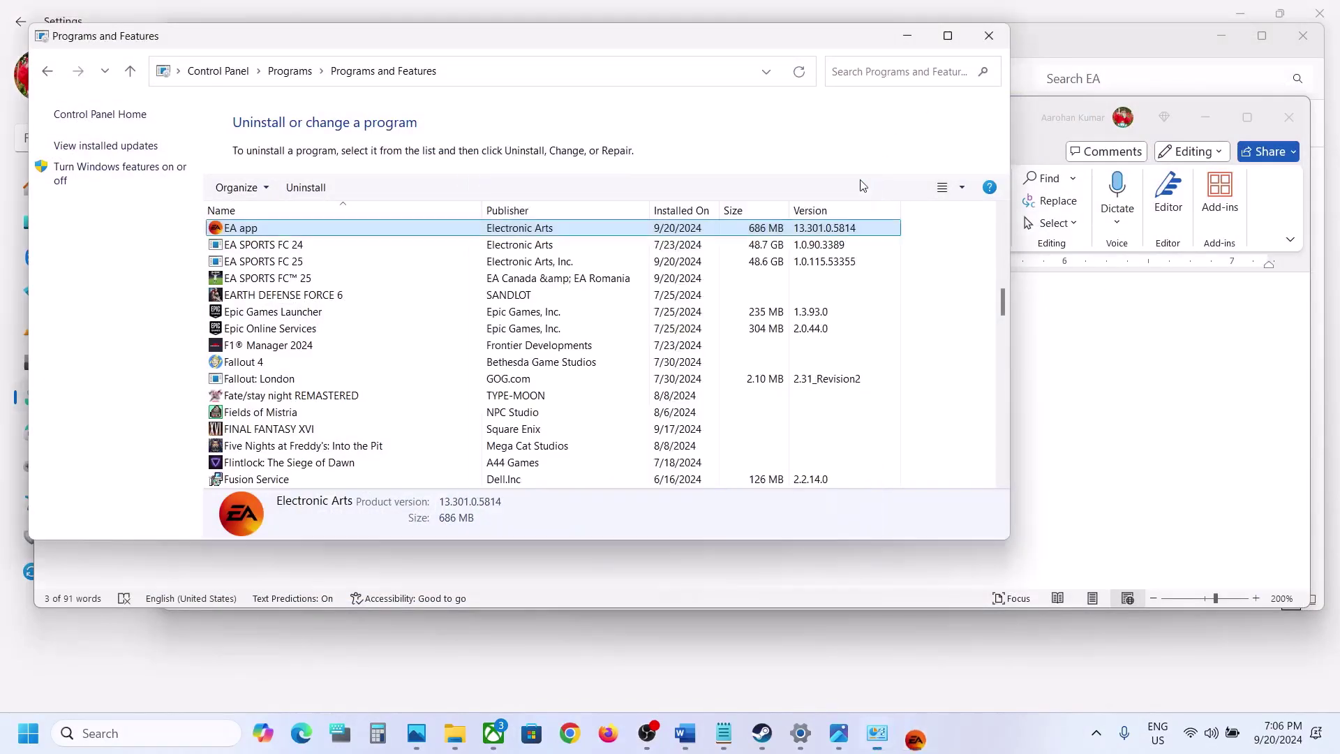
pyautogui.click(691, 735)
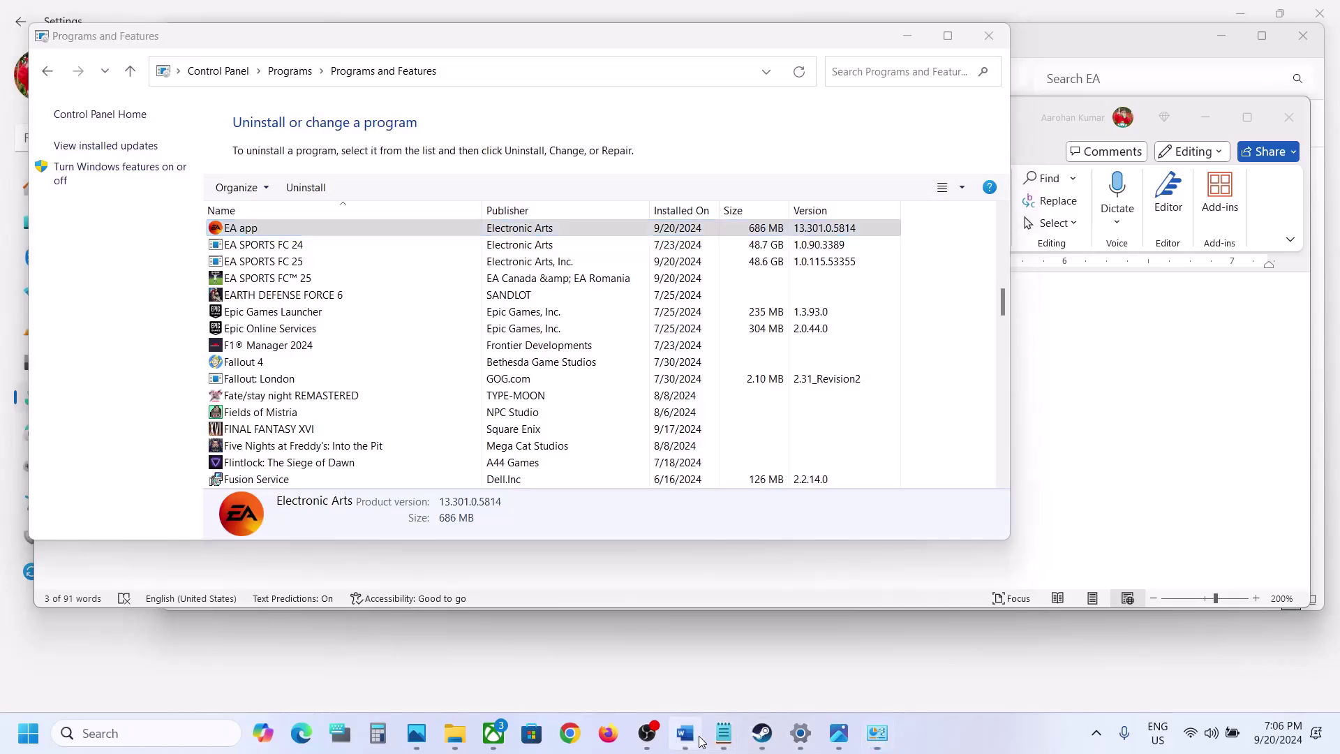
pyautogui.tripleClick(708, 497)
pyautogui.hotkey('ctrl', 'c')
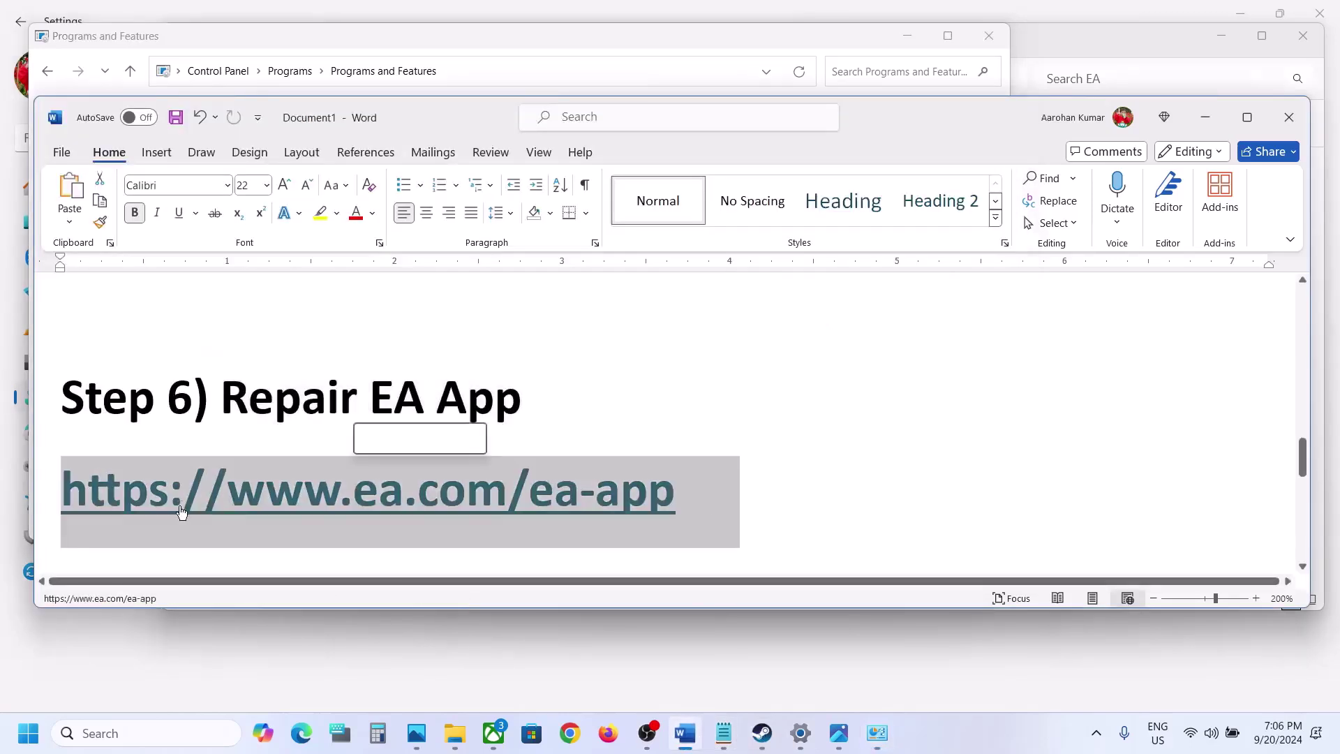
# Load the pasted ea.com/ea-app page in Chrome and download the Windows installer
pyautogui.click(571, 733)
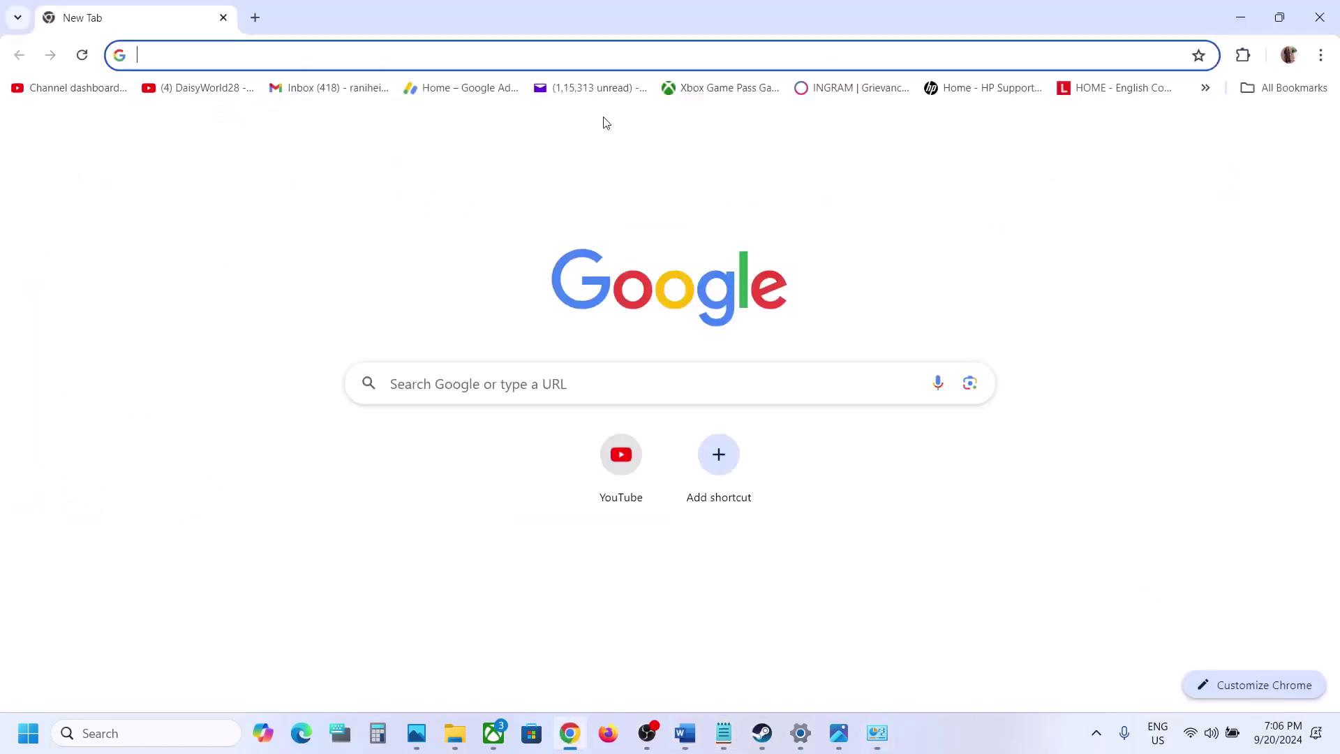
pyautogui.hotkey('ctrl', 'v')
pyautogui.press('Return')
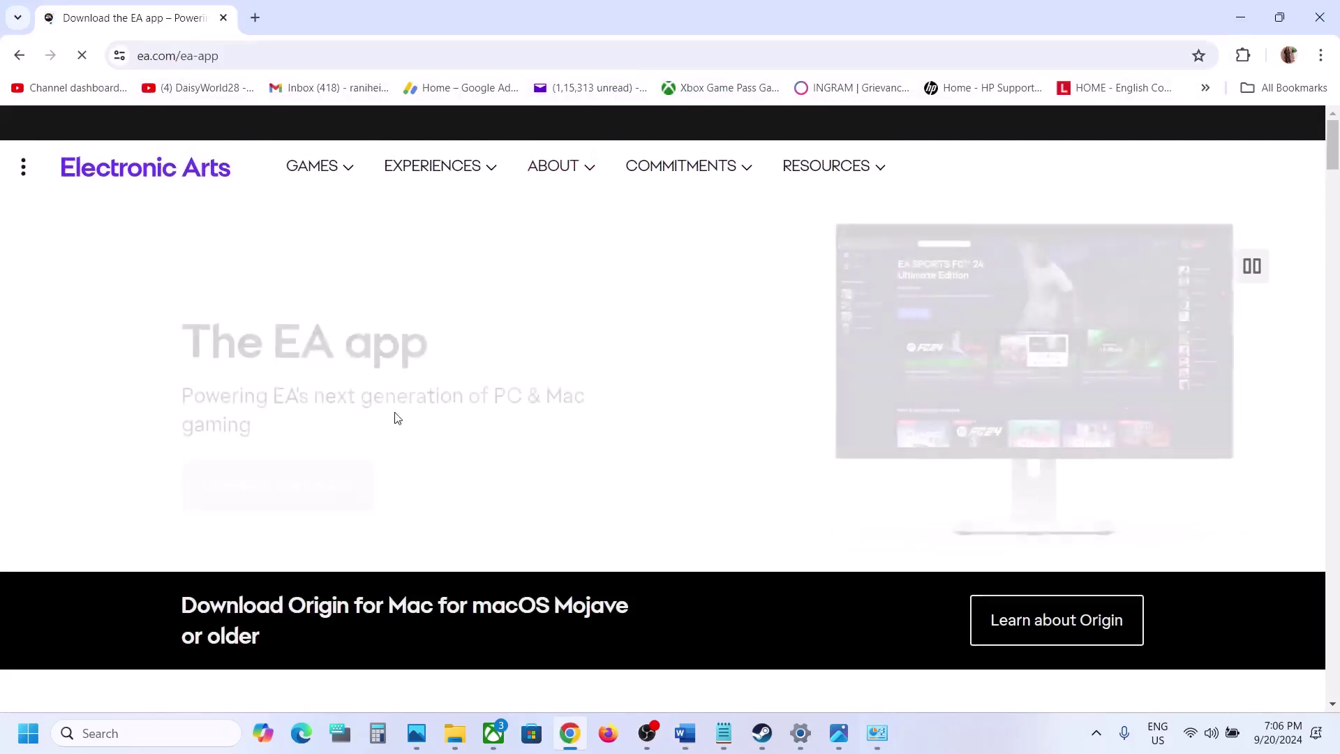
pyautogui.click(296, 462)
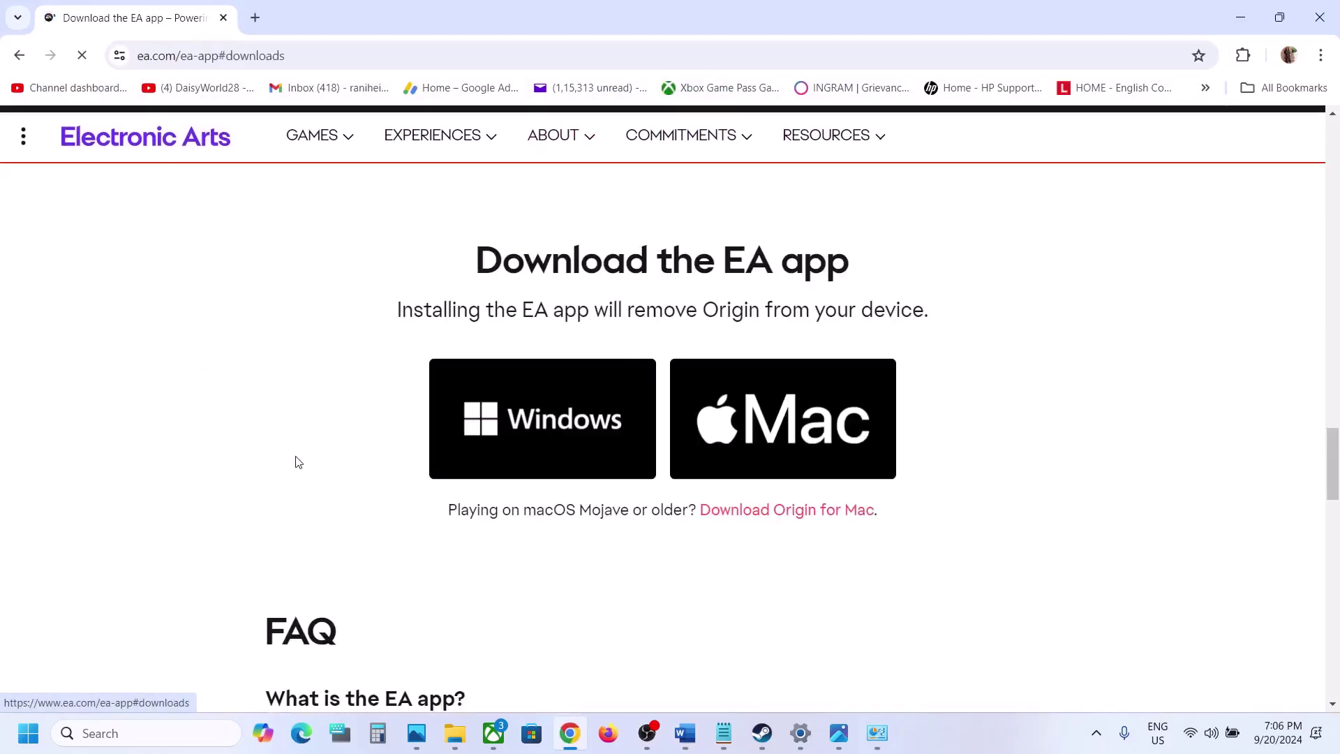
pyautogui.click(585, 417)
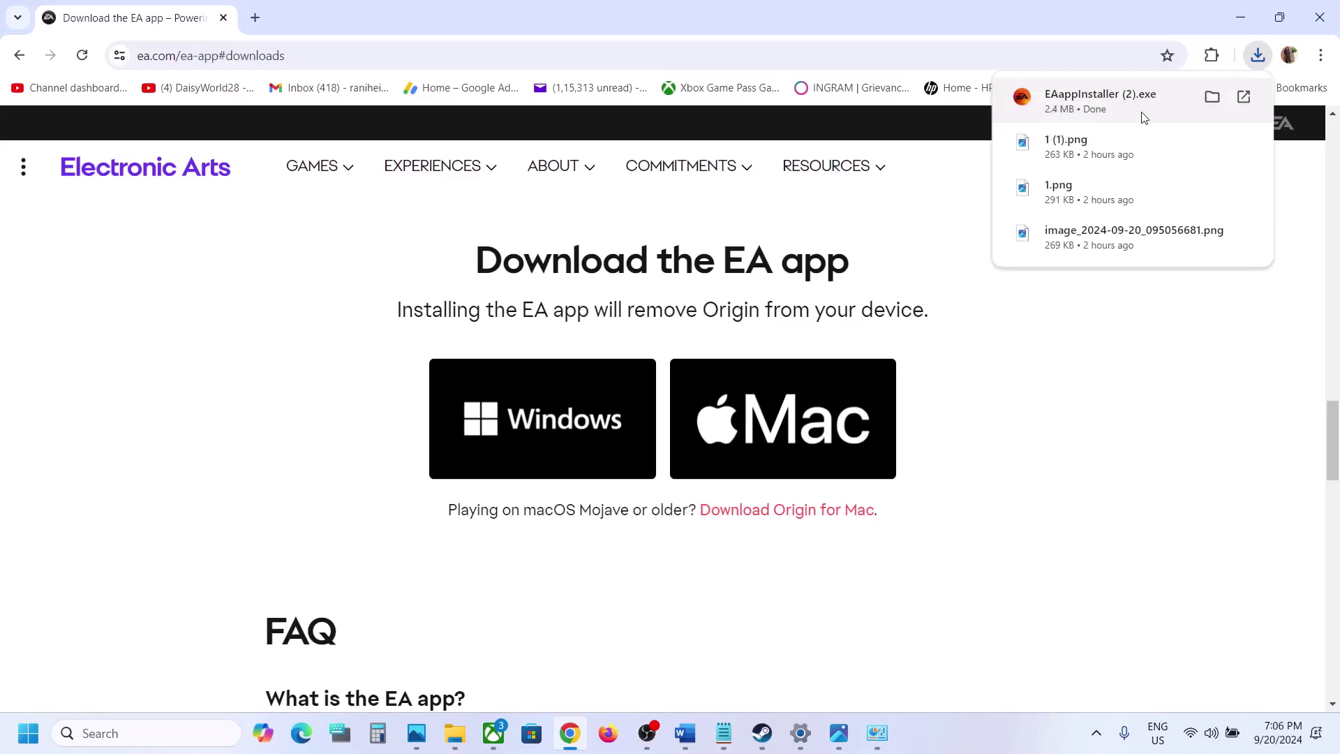
# Run EAappInstaller.exe, choose Repair, and pick Not Now on the restart prompt
pyautogui.click(1145, 117)
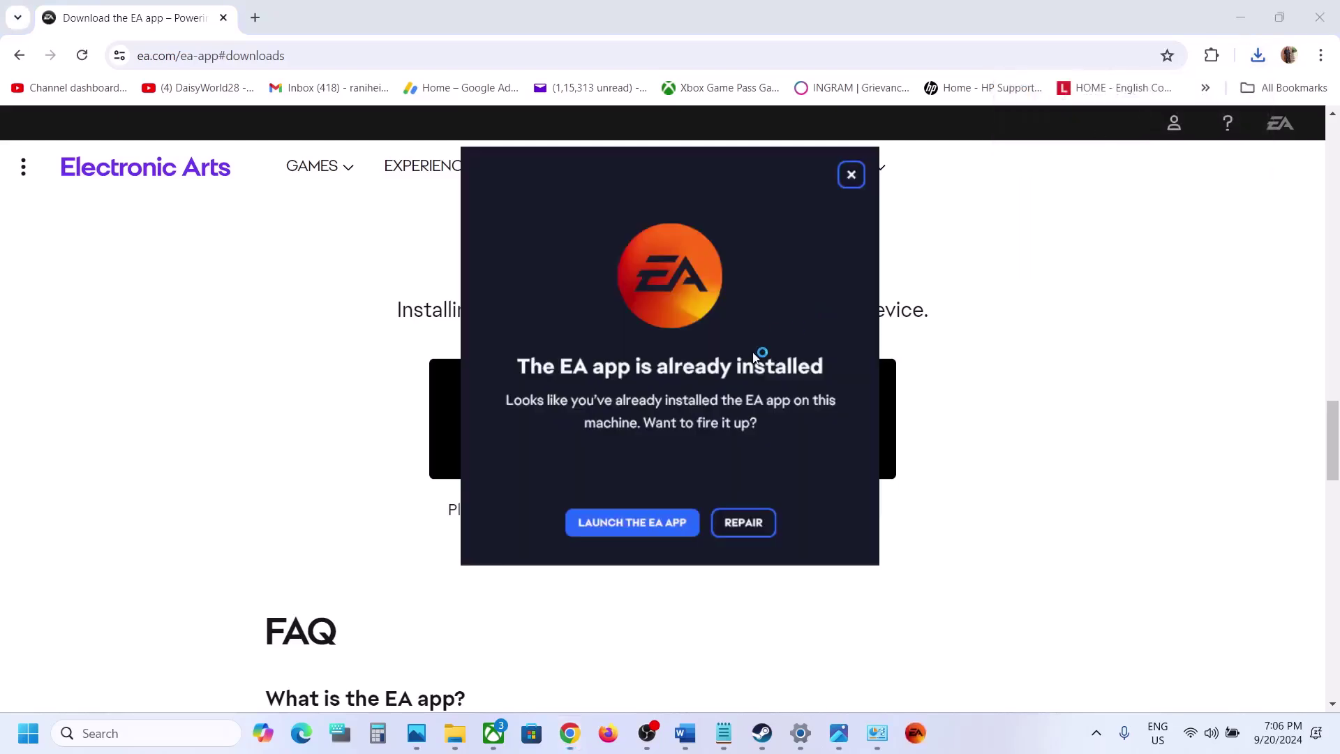
pyautogui.click(757, 523)
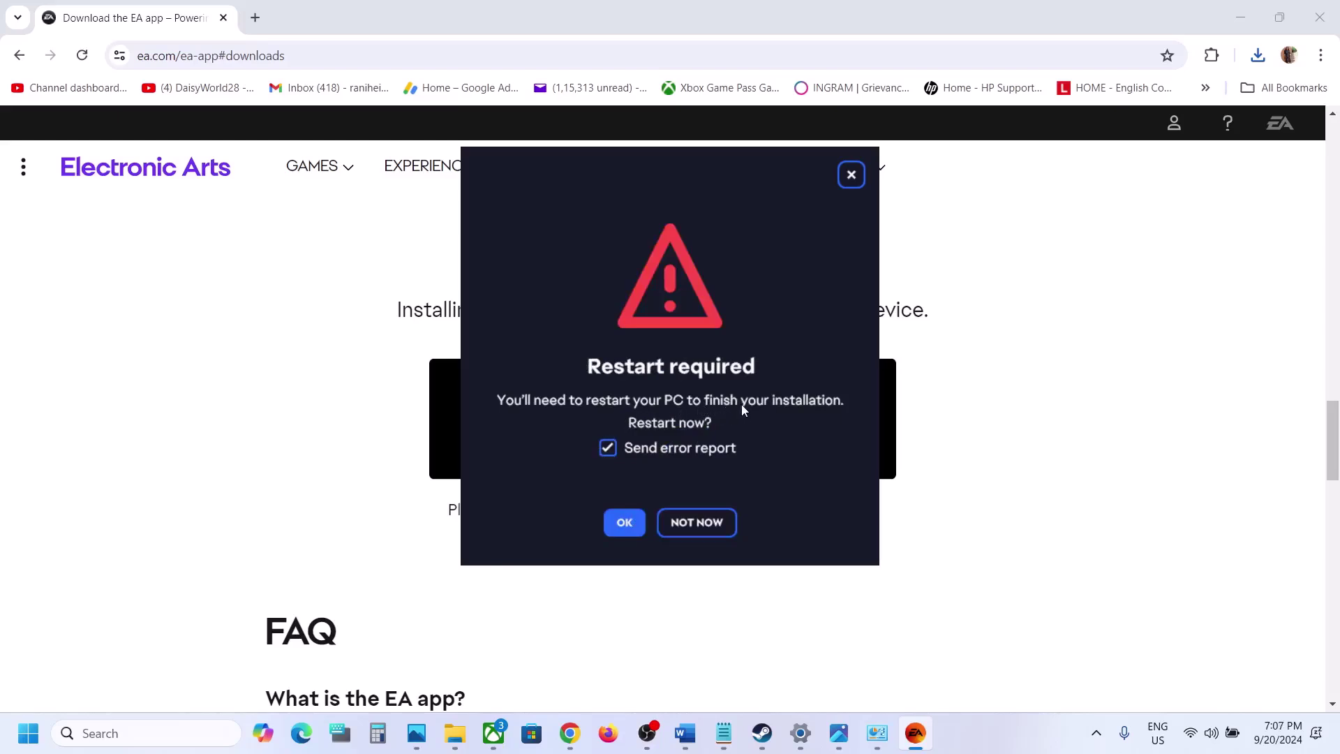
pyautogui.click(700, 522)
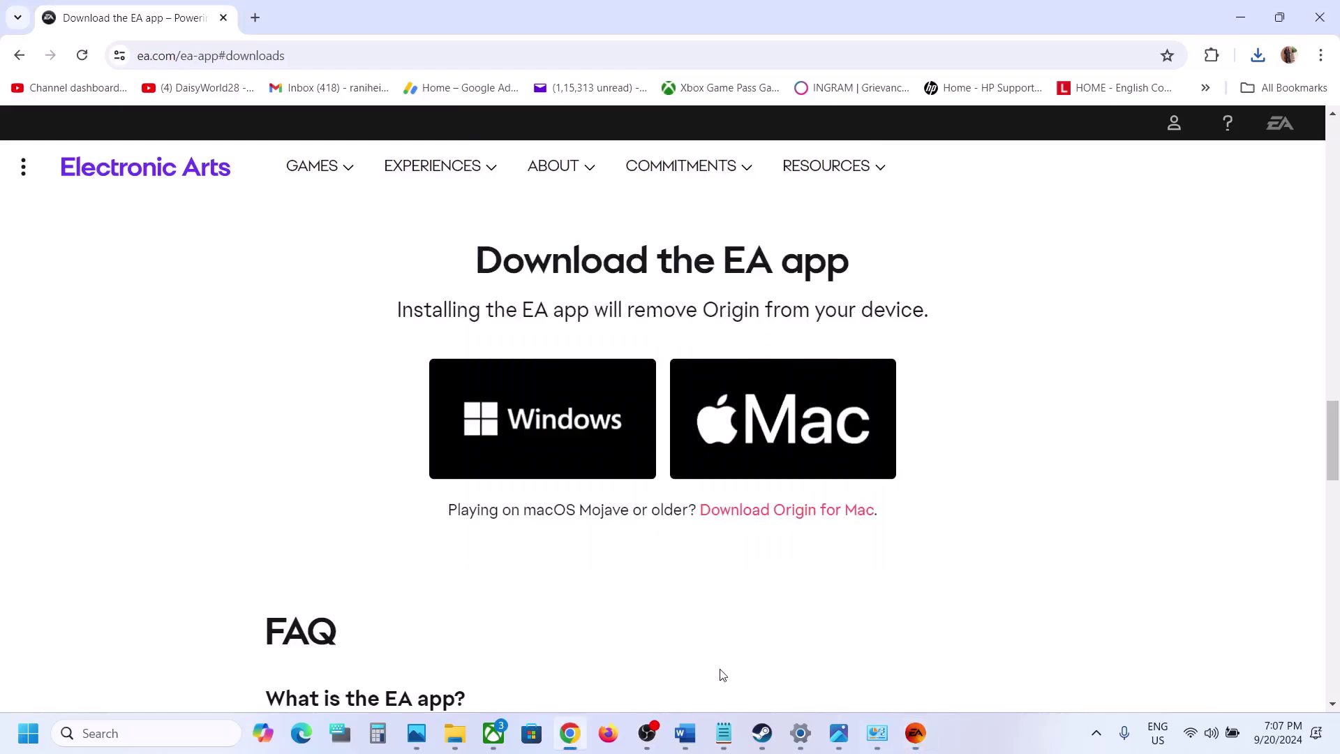
pyautogui.click(700, 731)
# Edit the Step 7 heading in Word, deleting 'Steam/Epic/'
pyautogui.scroll(-3, 488, 461)
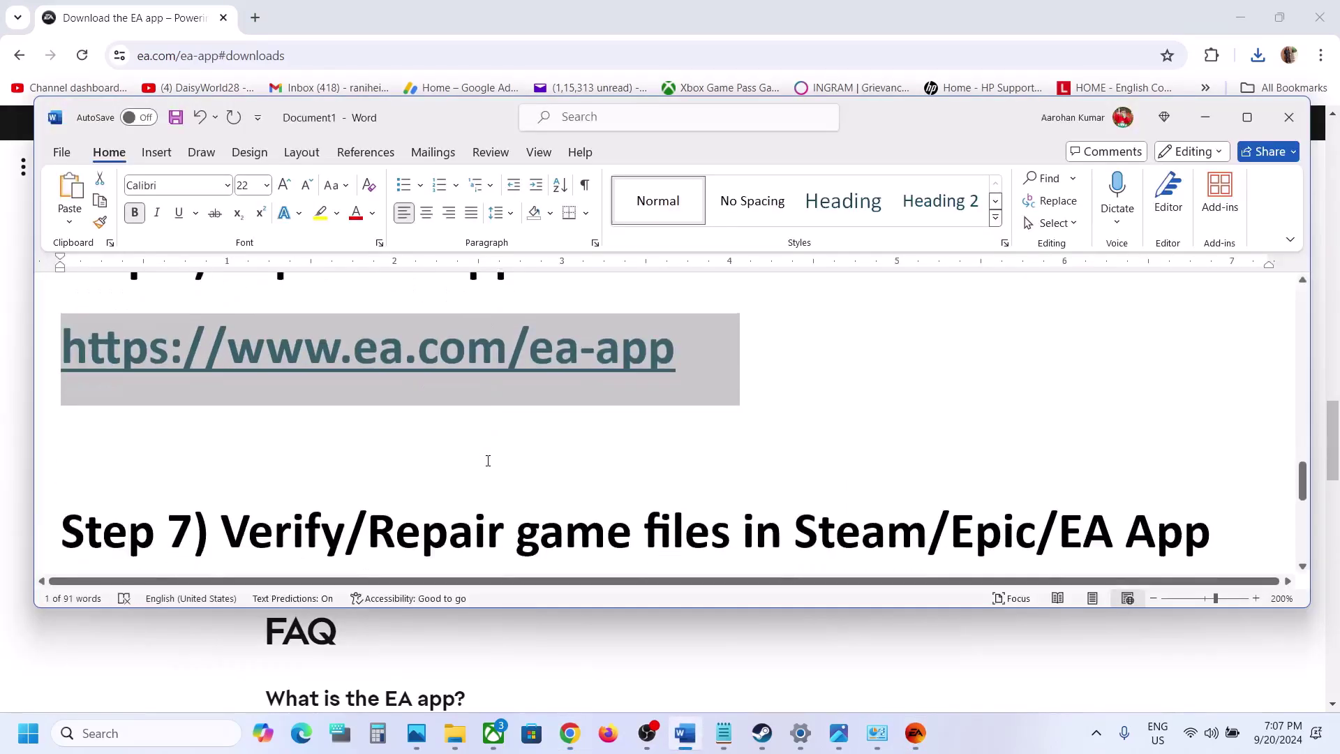
pyautogui.click(488, 461)
pyautogui.scroll(-1, 488, 460)
pyautogui.moveTo(222, 380); pyautogui.dragTo(829, 387)
pyautogui.click(887, 380)
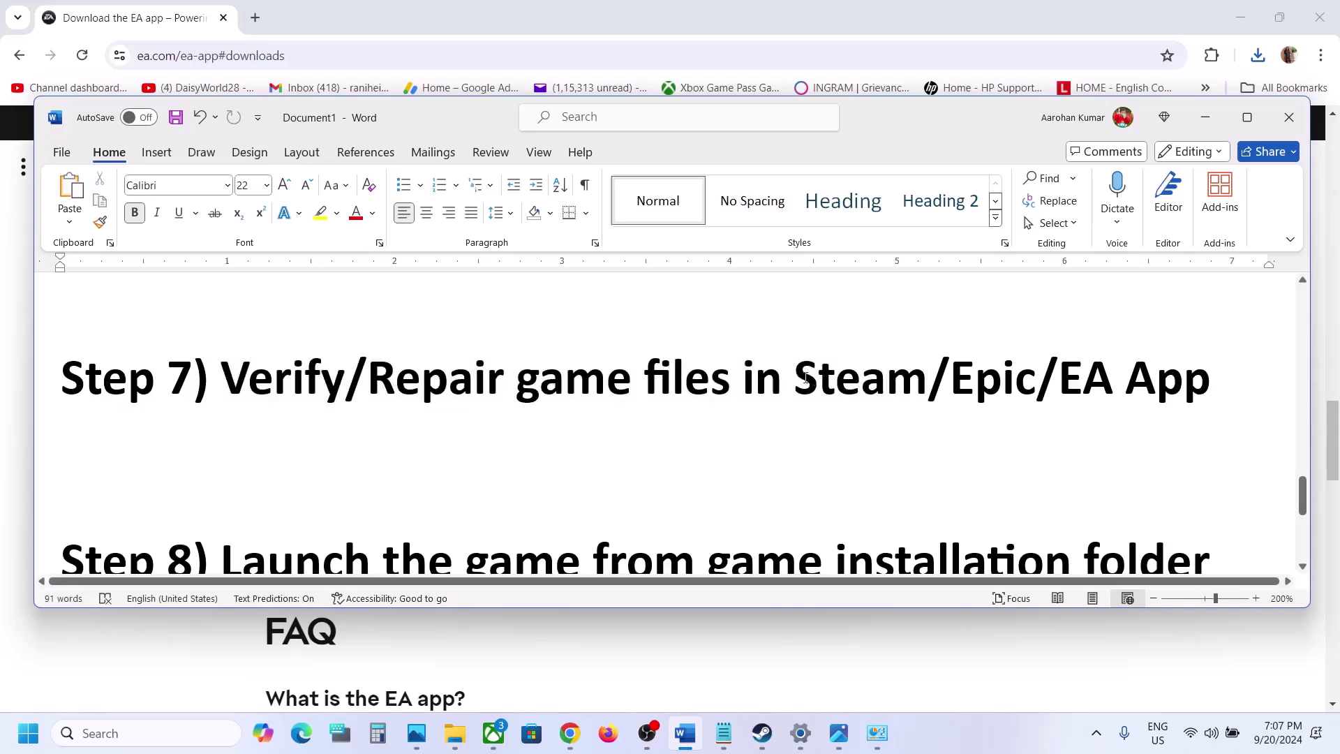
pyautogui.doubleClick(887, 381)
pyautogui.moveTo(999, 380); pyautogui.dragTo(1054, 380)
pyautogui.press('BackSpace')
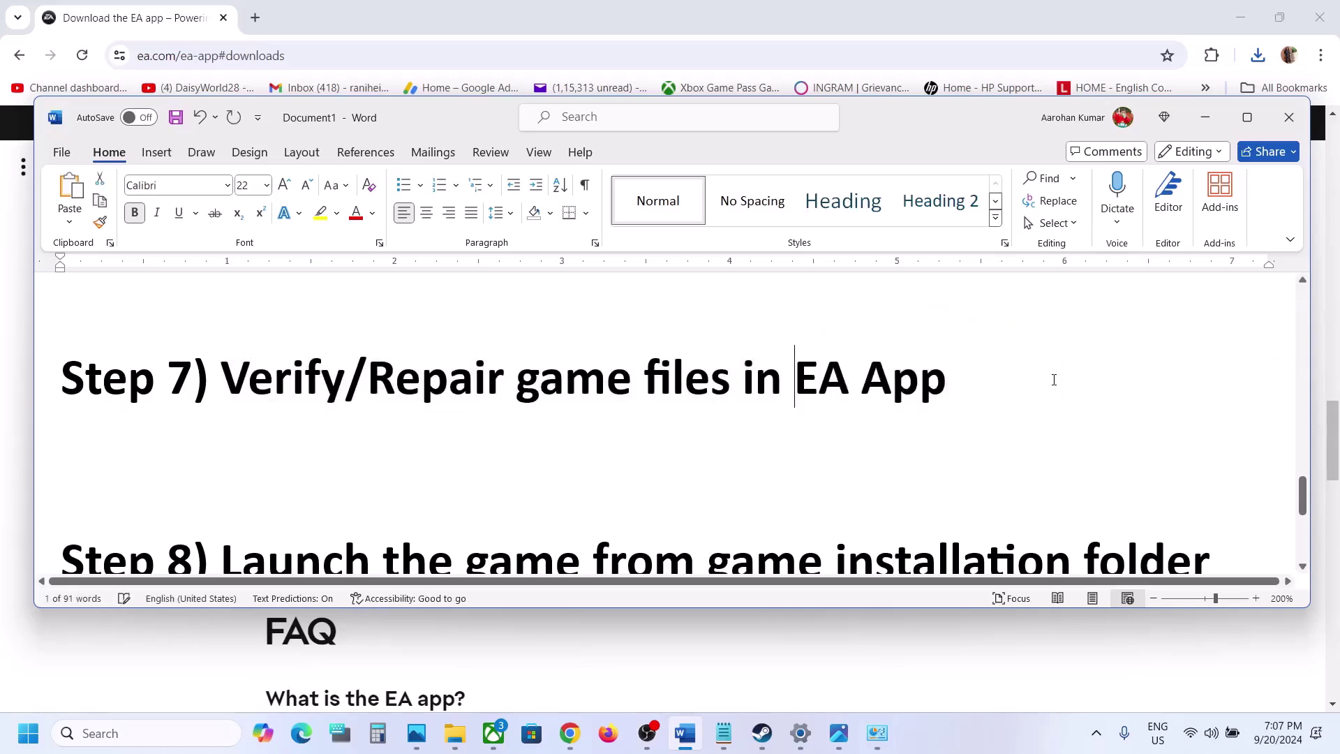
pyautogui.doubleClick(484, 377)
pyautogui.doubleClick(357, 381)
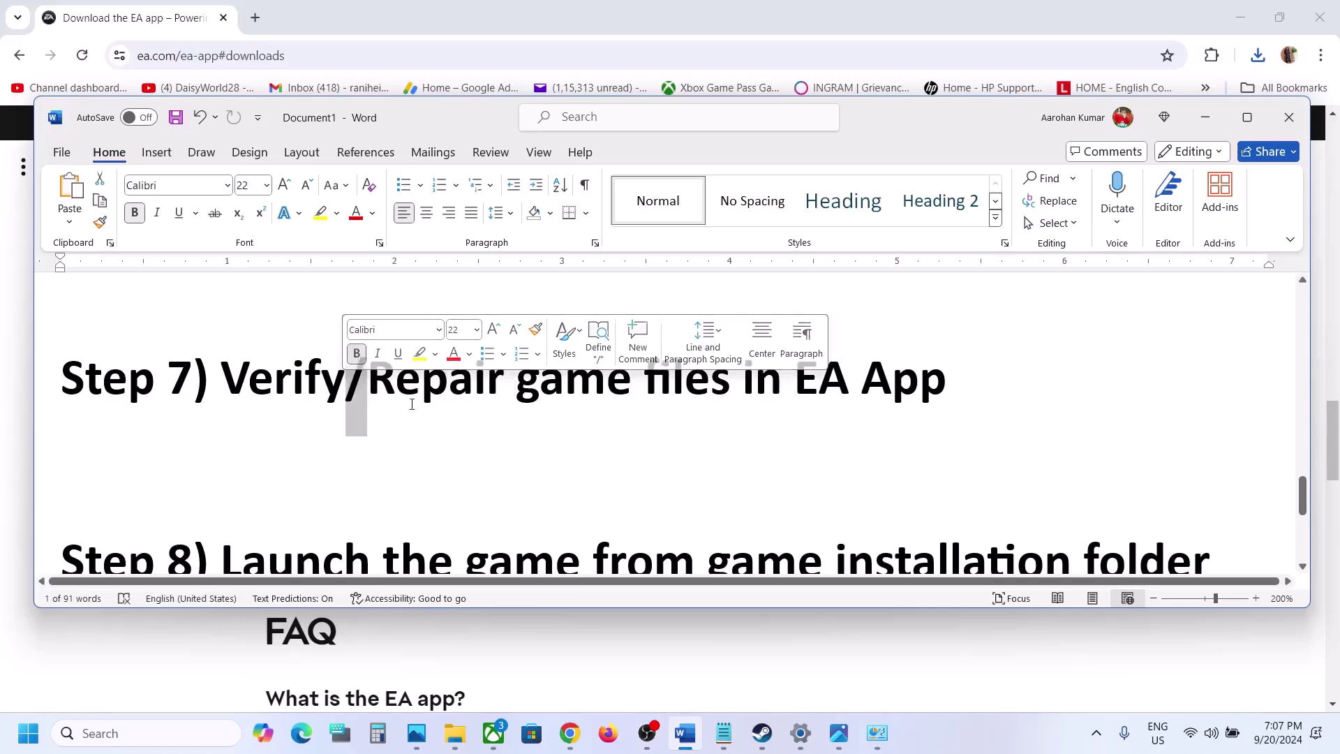
# Check EA SPORTS FC 25's manage options in the EA app, then select the Step 8 heading in Word
pyautogui.click(945, 749)
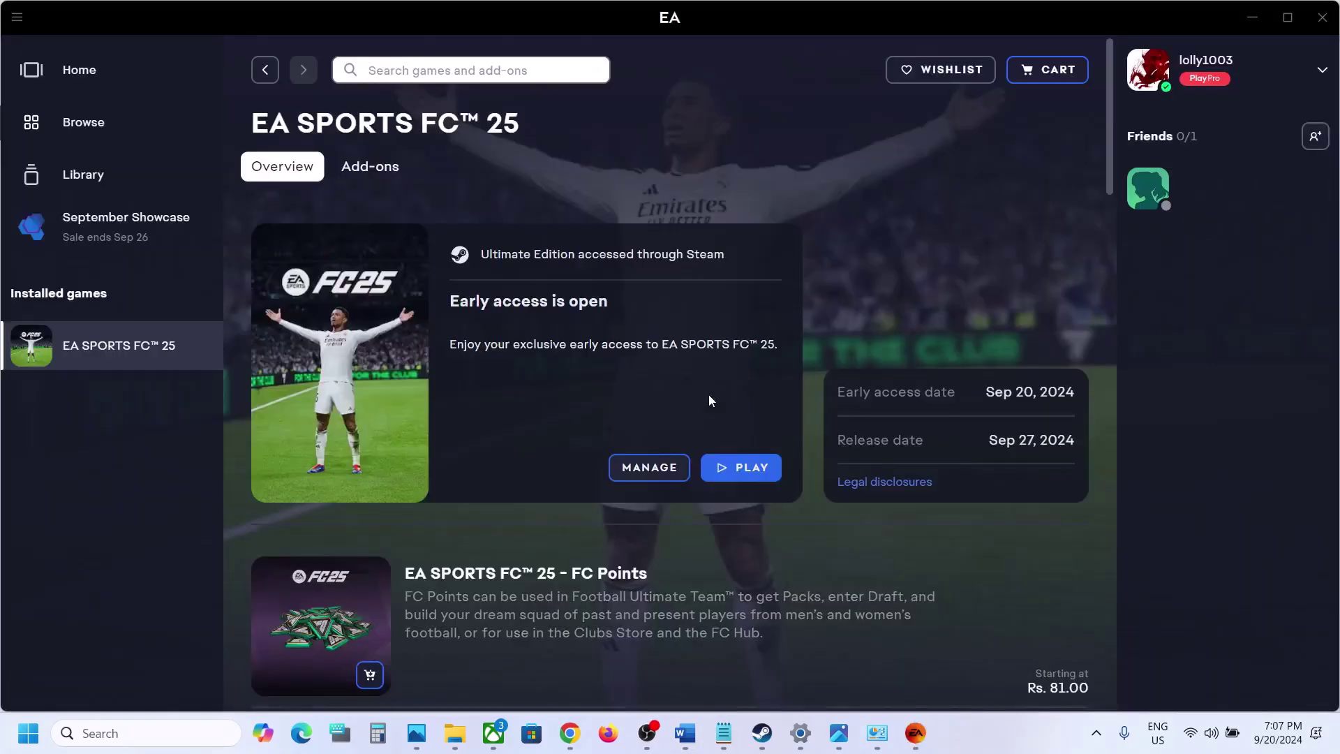
pyautogui.click(655, 469)
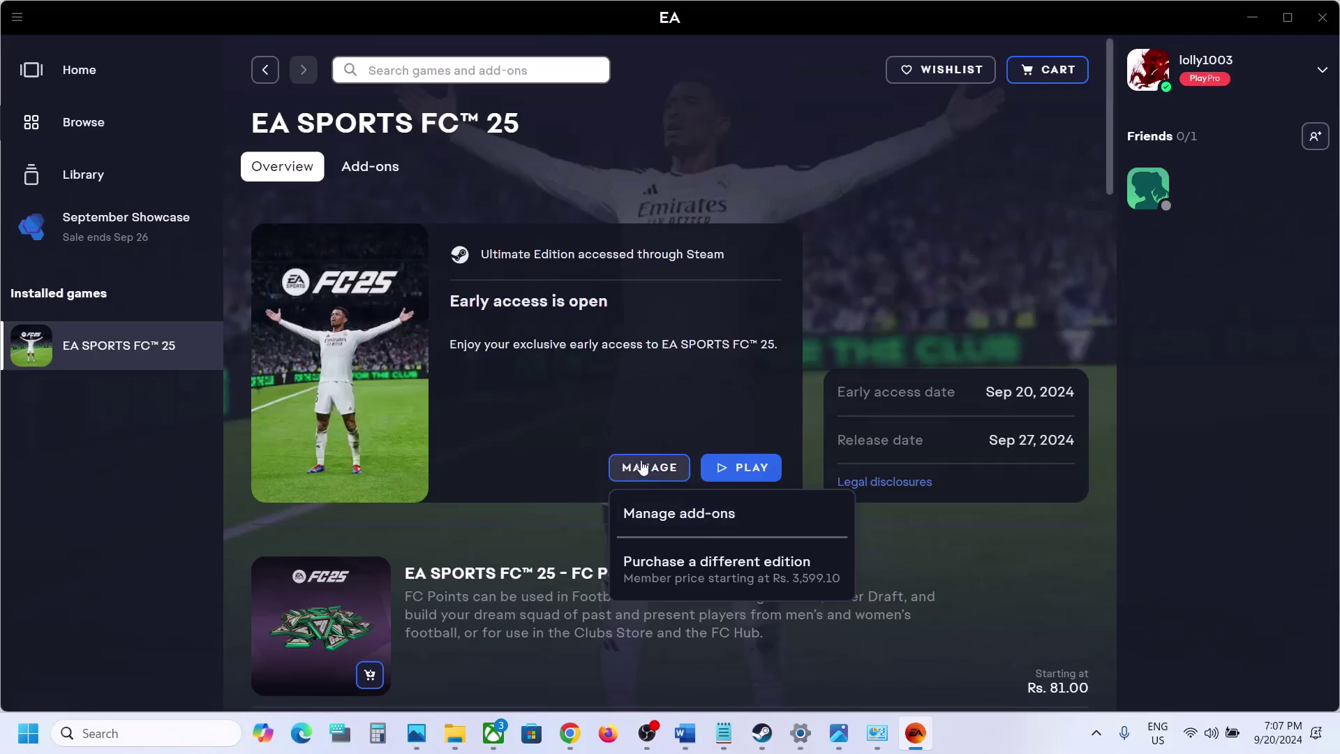
pyautogui.click(550, 467)
pyautogui.click(694, 746)
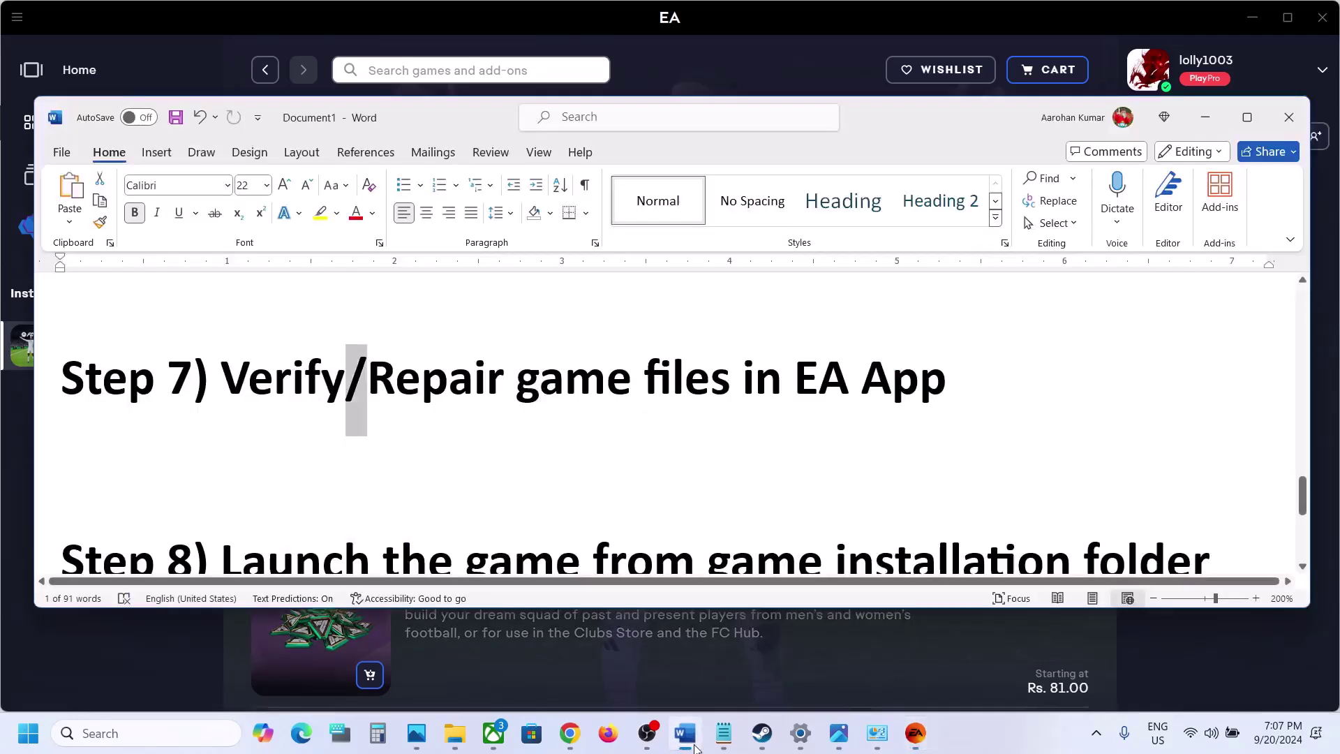
pyautogui.scroll(-3, 485, 451)
pyautogui.moveTo(222, 377); pyautogui.dragTo(1083, 377)
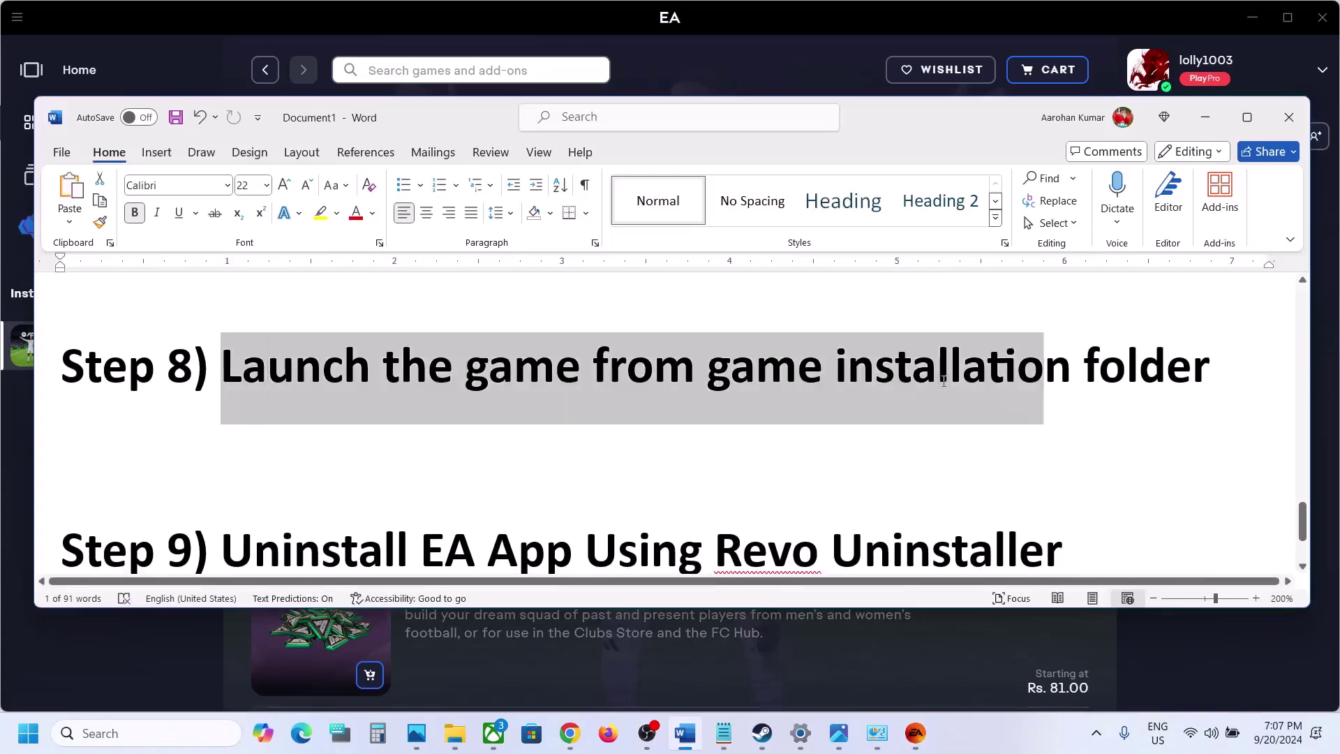
# Open File Explorer at C: > Program Files > EA Games > EA SPORTS FC 25
pyautogui.click(1206, 116)
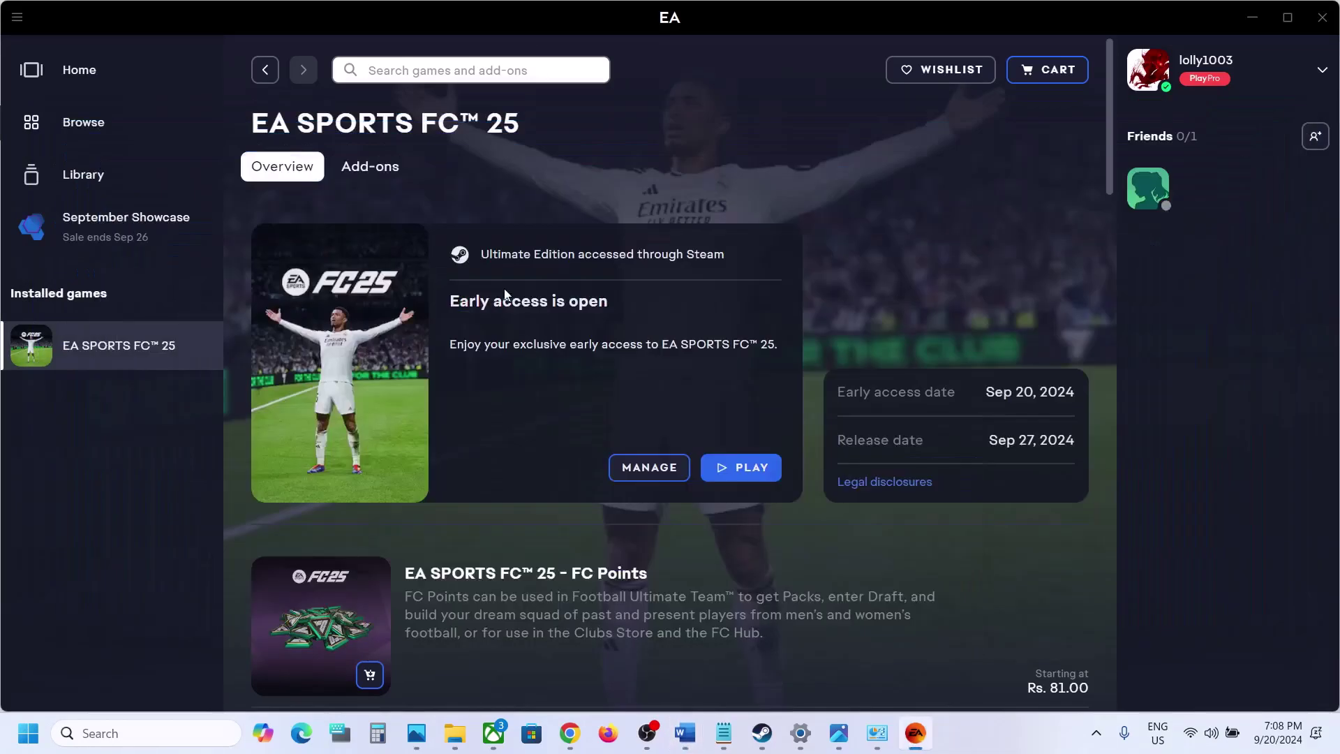
pyautogui.rightClick(454, 733)
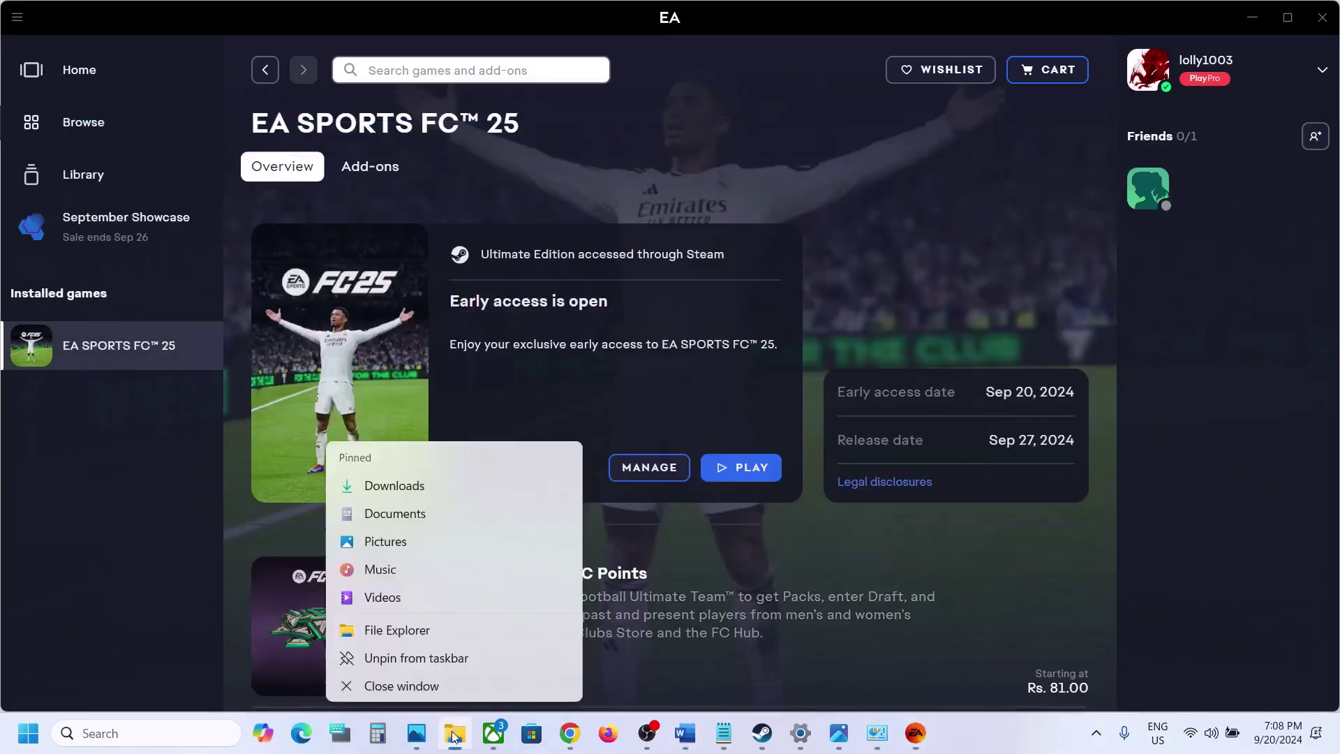
pyautogui.click(395, 631)
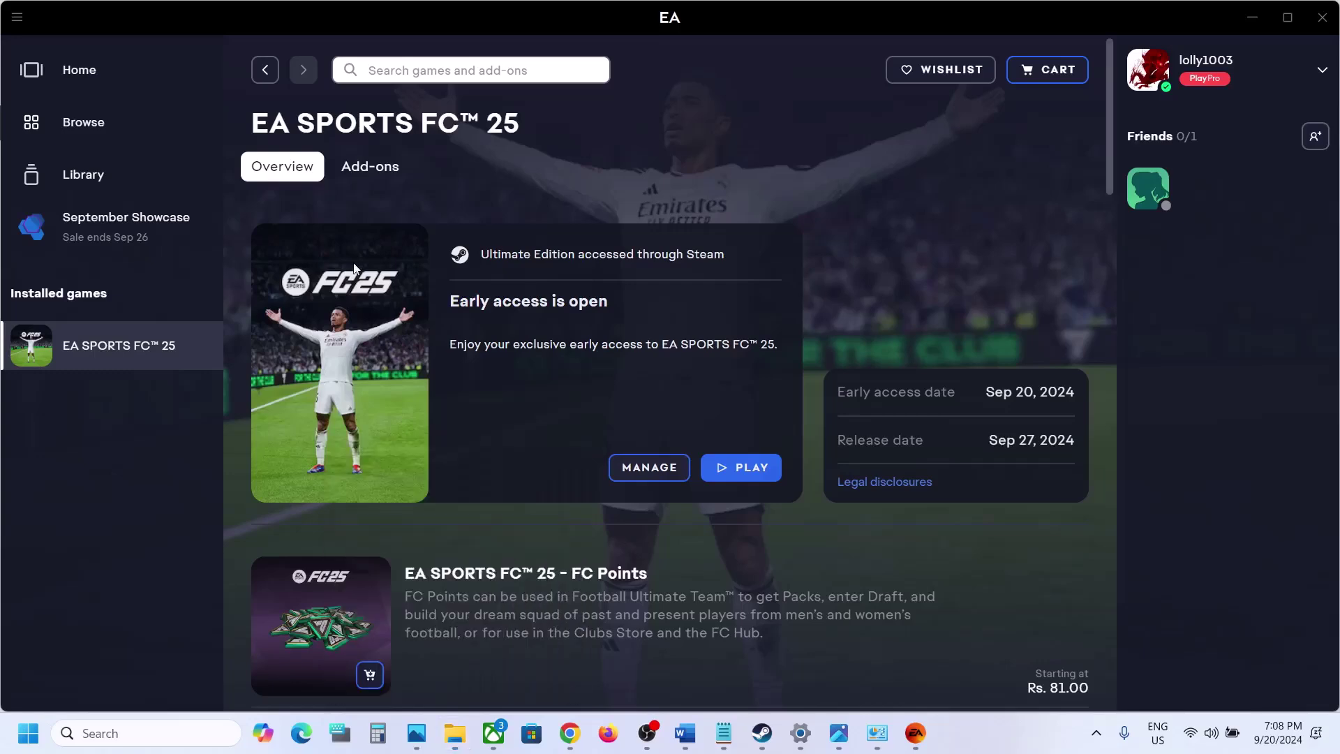
pyautogui.click(73, 397)
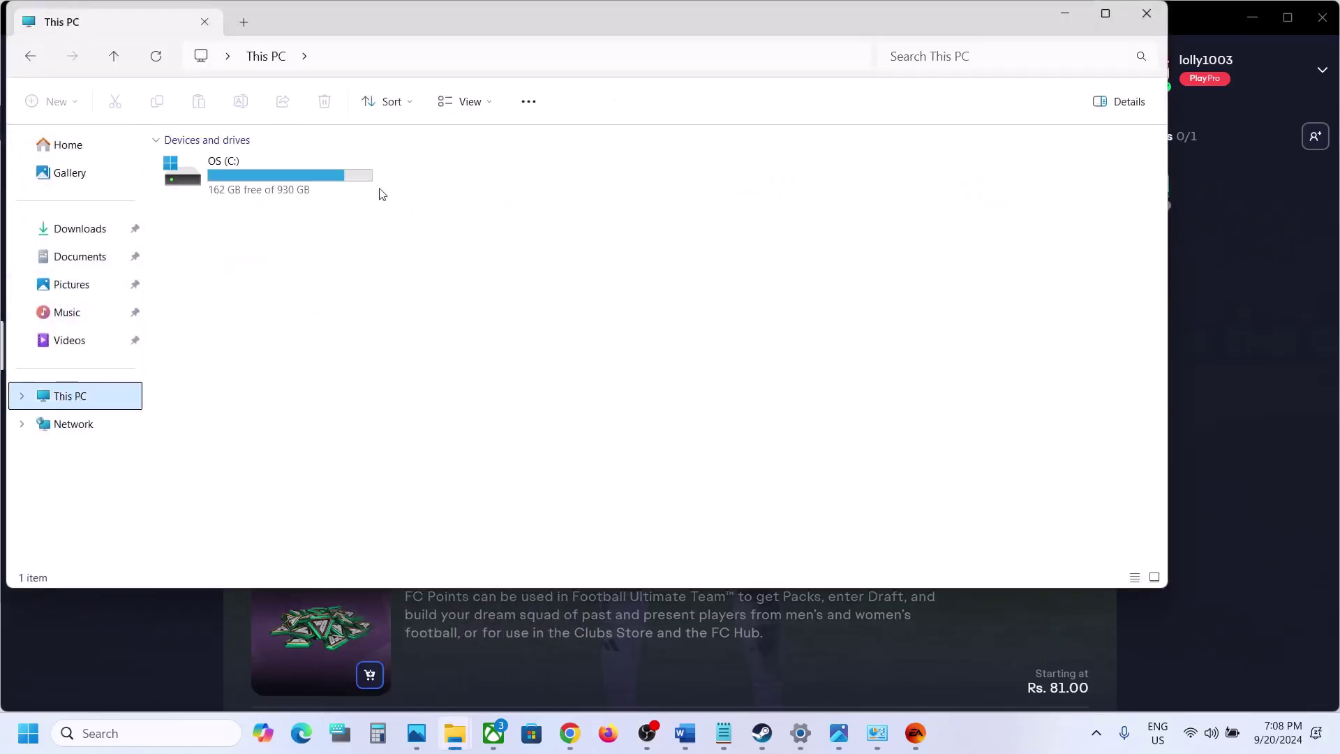
pyautogui.doubleClick(296, 173)
pyautogui.scroll(-3, 299, 180)
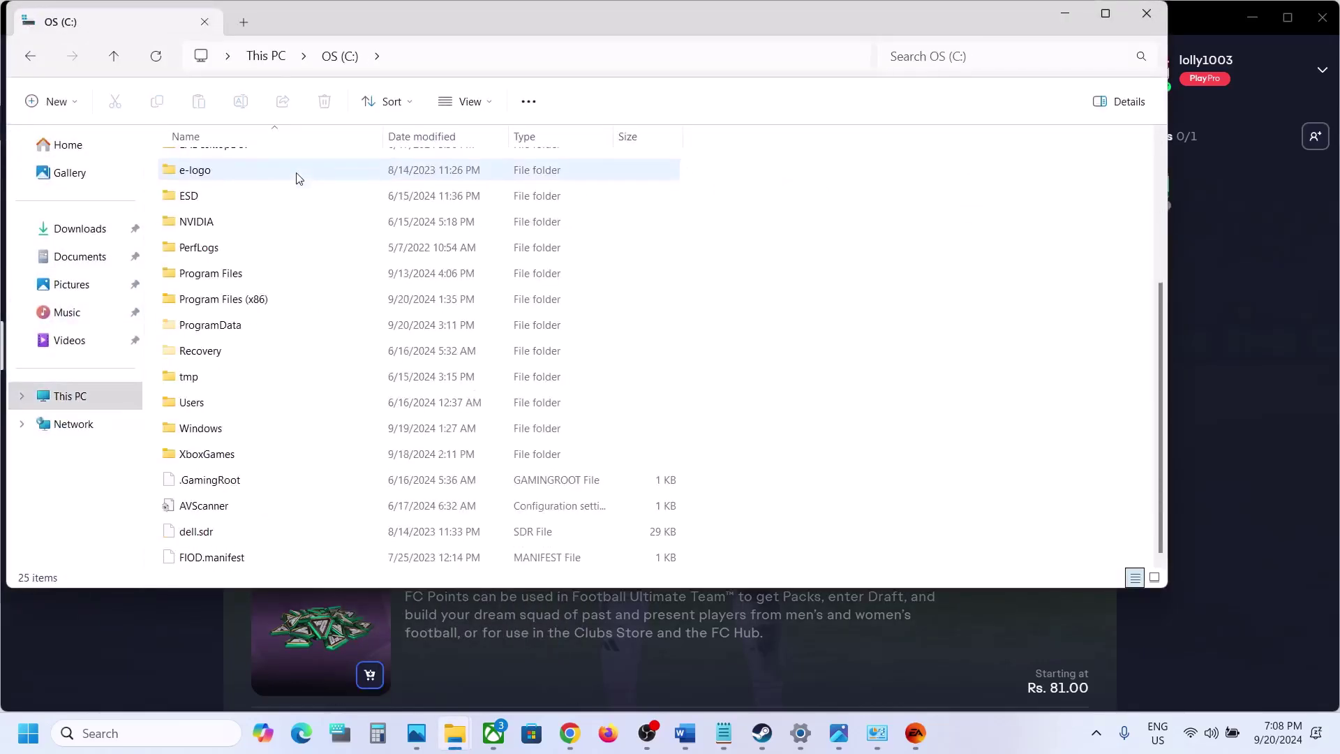
pyautogui.doubleClick(238, 272)
pyautogui.scroll(-2, 224, 269)
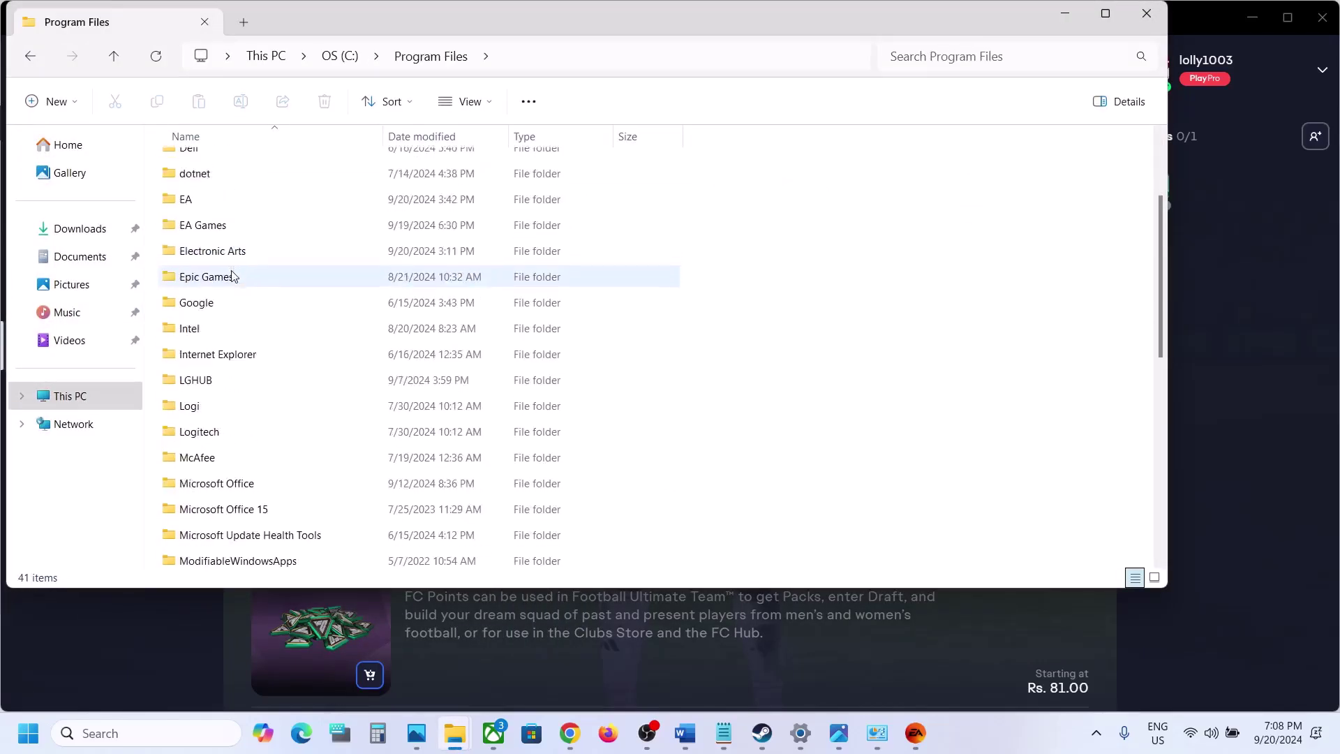
pyautogui.doubleClick(203, 225)
pyautogui.doubleClick(199, 165)
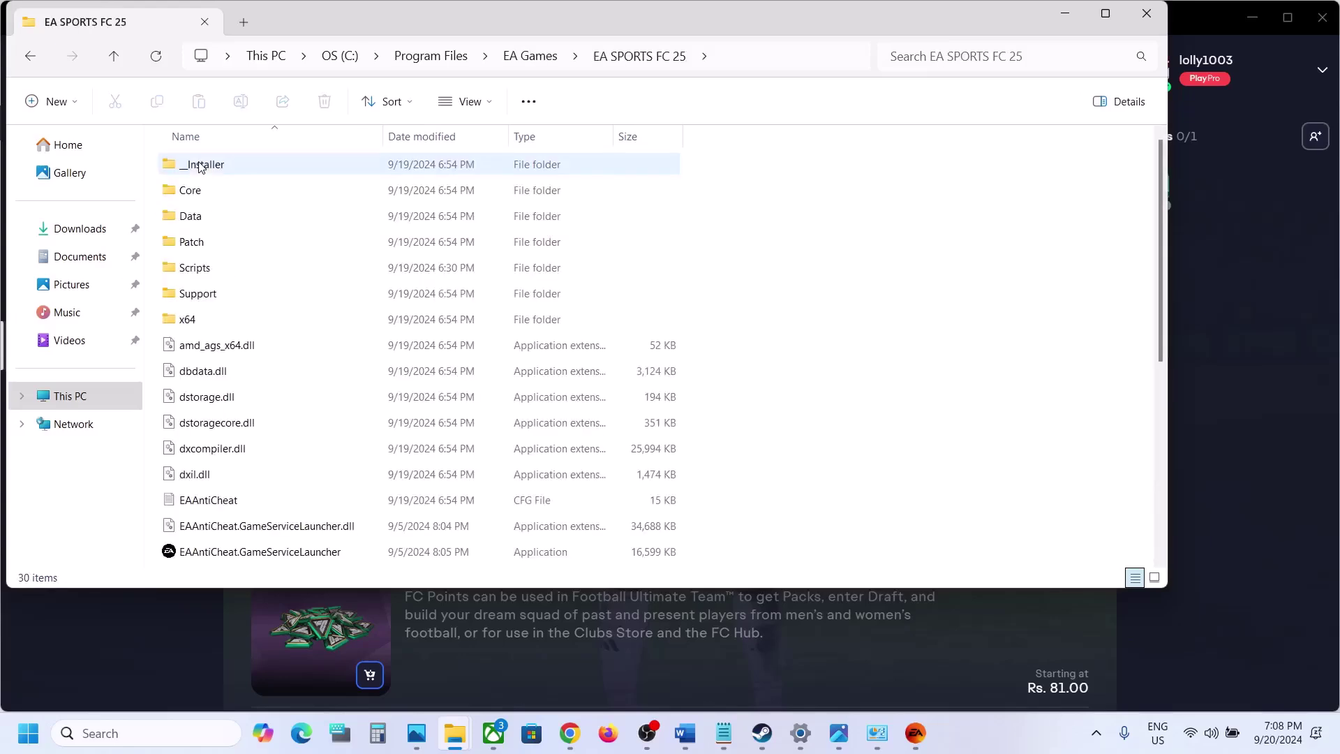
# Run FC25 from the game folder as administrator
pyautogui.scroll(-4, 319, 343)
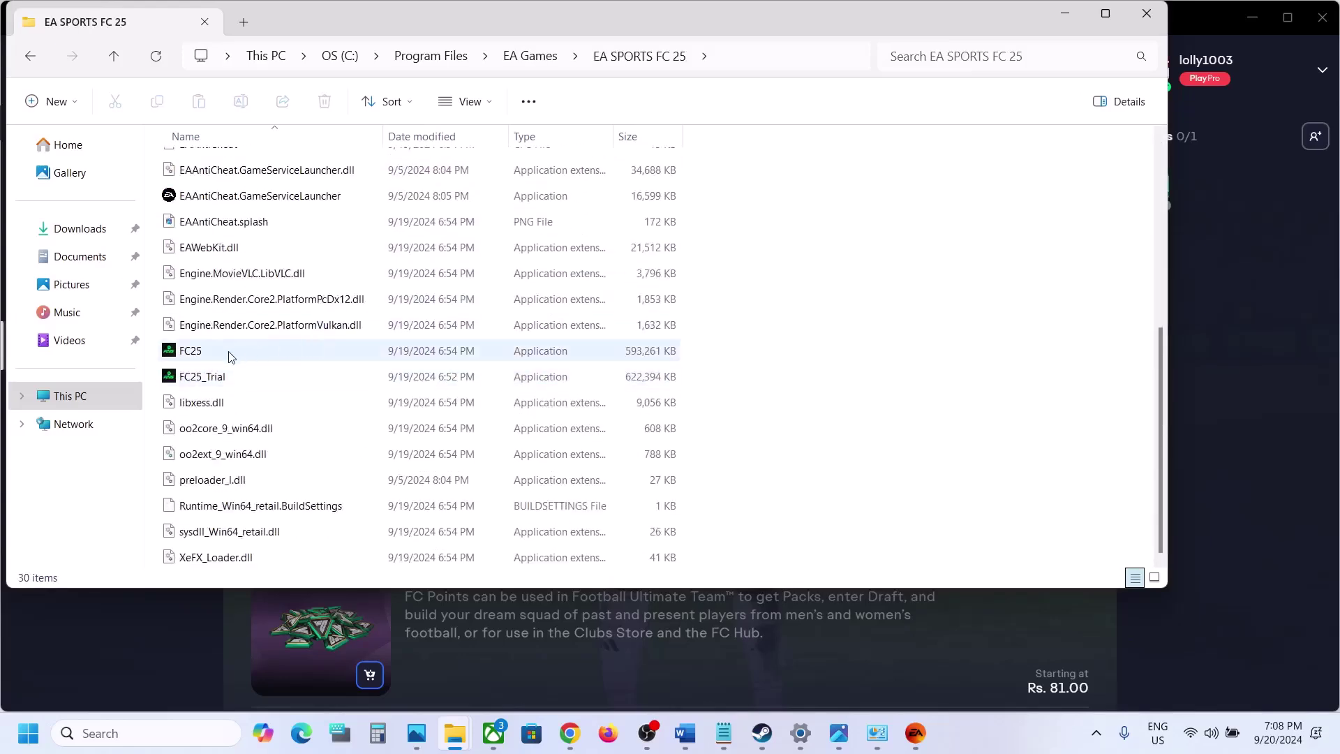
pyautogui.click(252, 353)
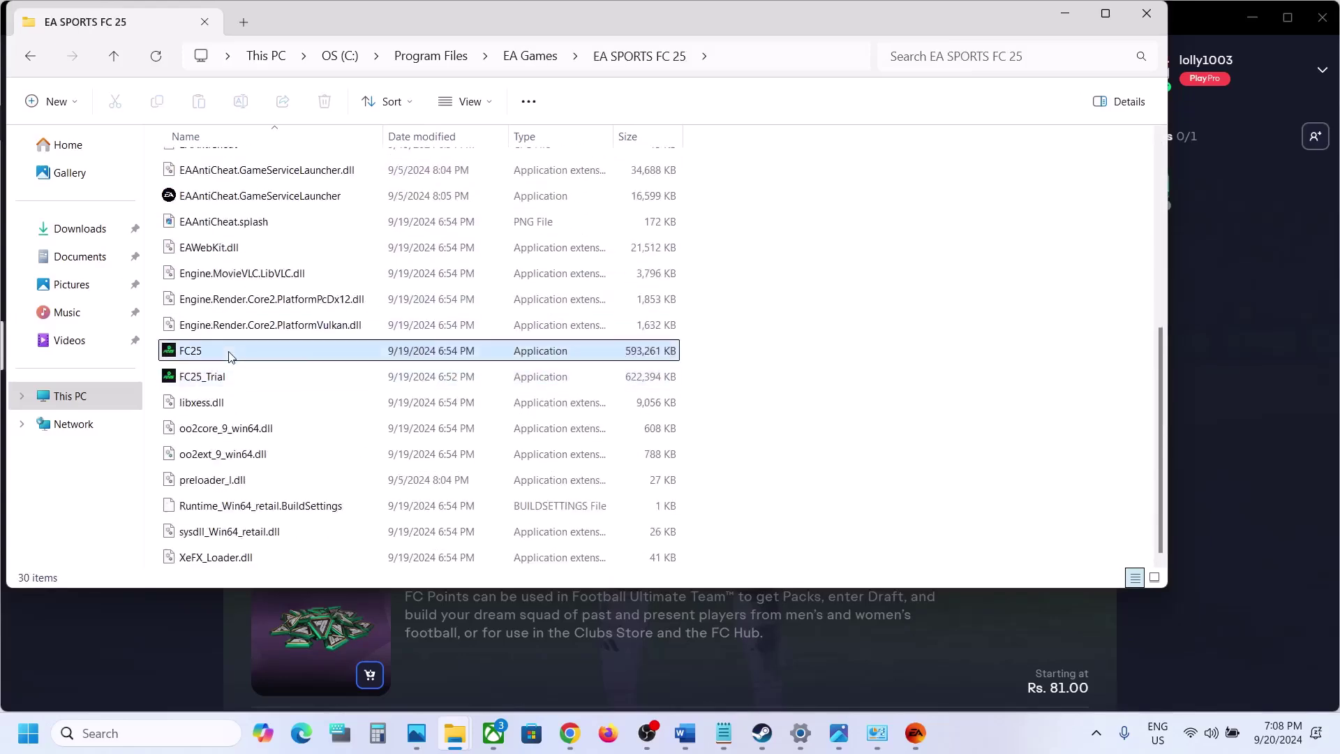
pyautogui.rightClick(289, 356)
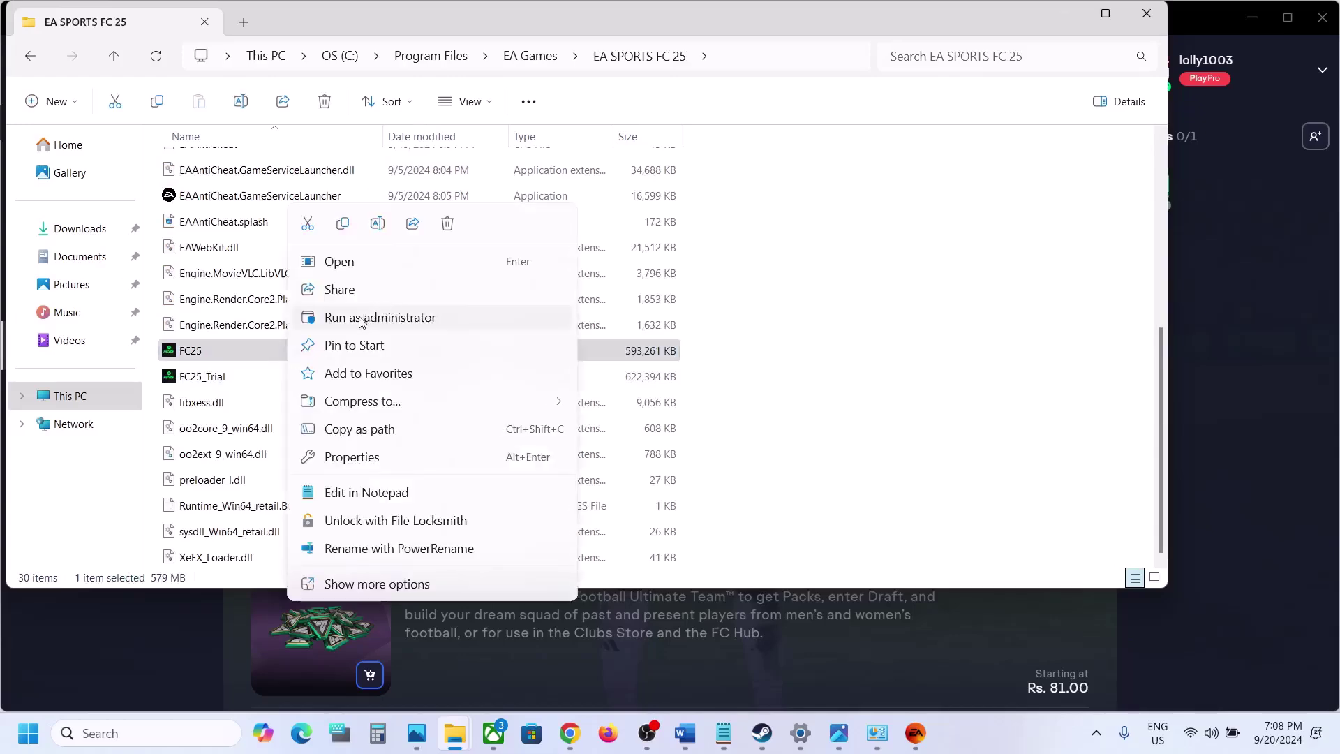
pyautogui.click(956, 344)
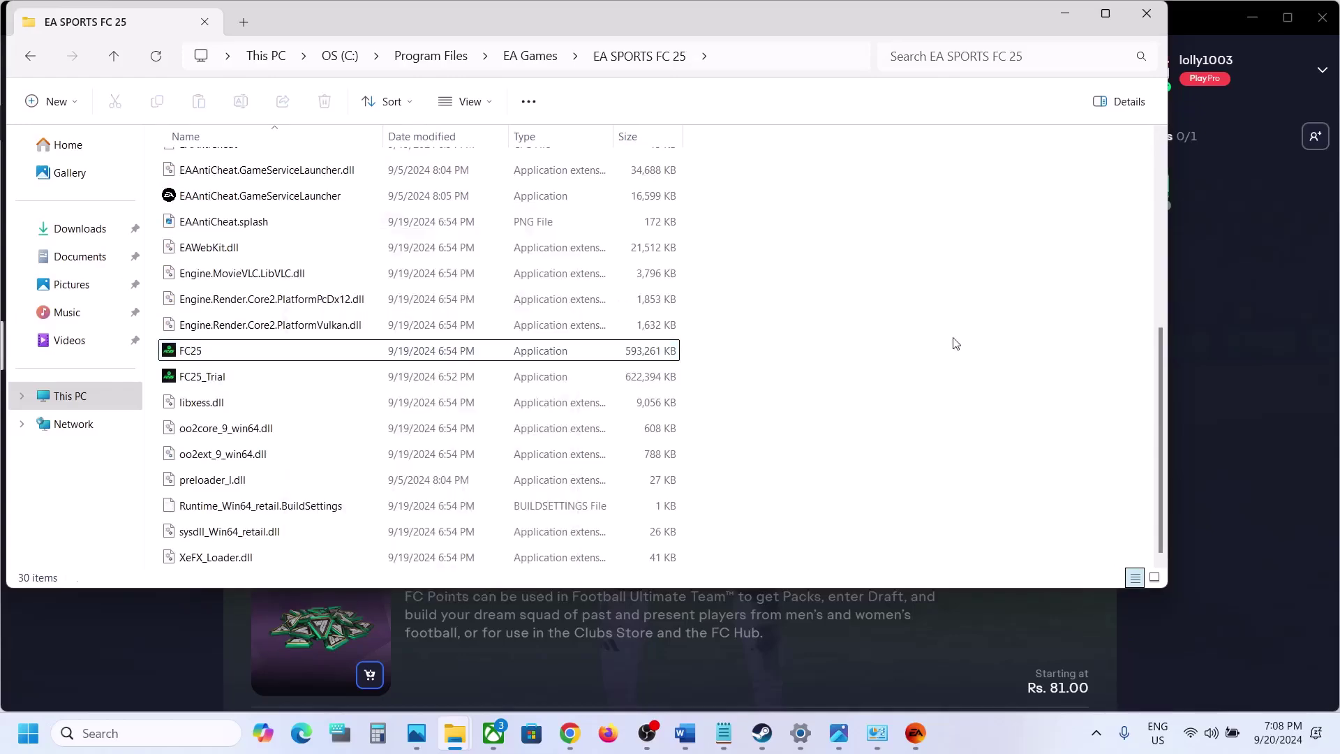
# Minimize the folder and highlight the Step 9 heading 'Uninstall EA App Using Revo Uninstaller' in Word
pyautogui.click(1087, 14)
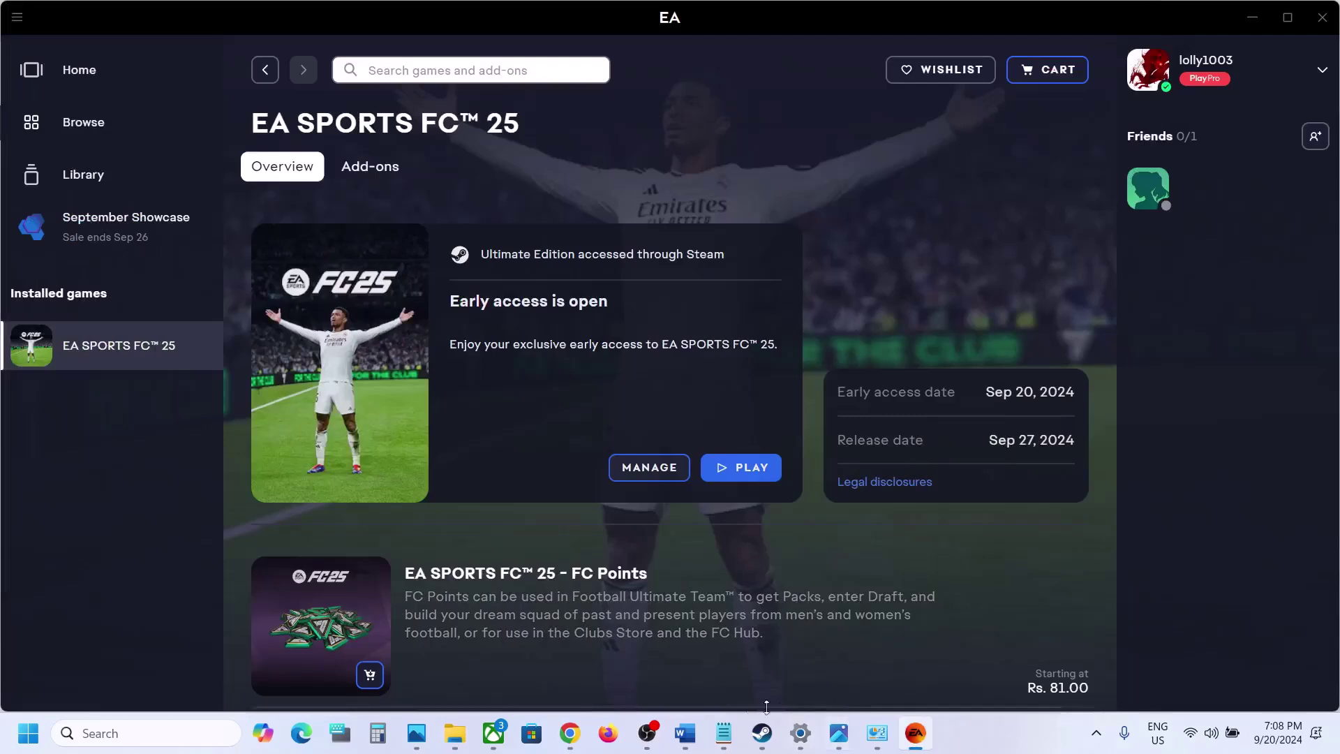
pyautogui.click(685, 733)
pyautogui.scroll(-3, 598, 498)
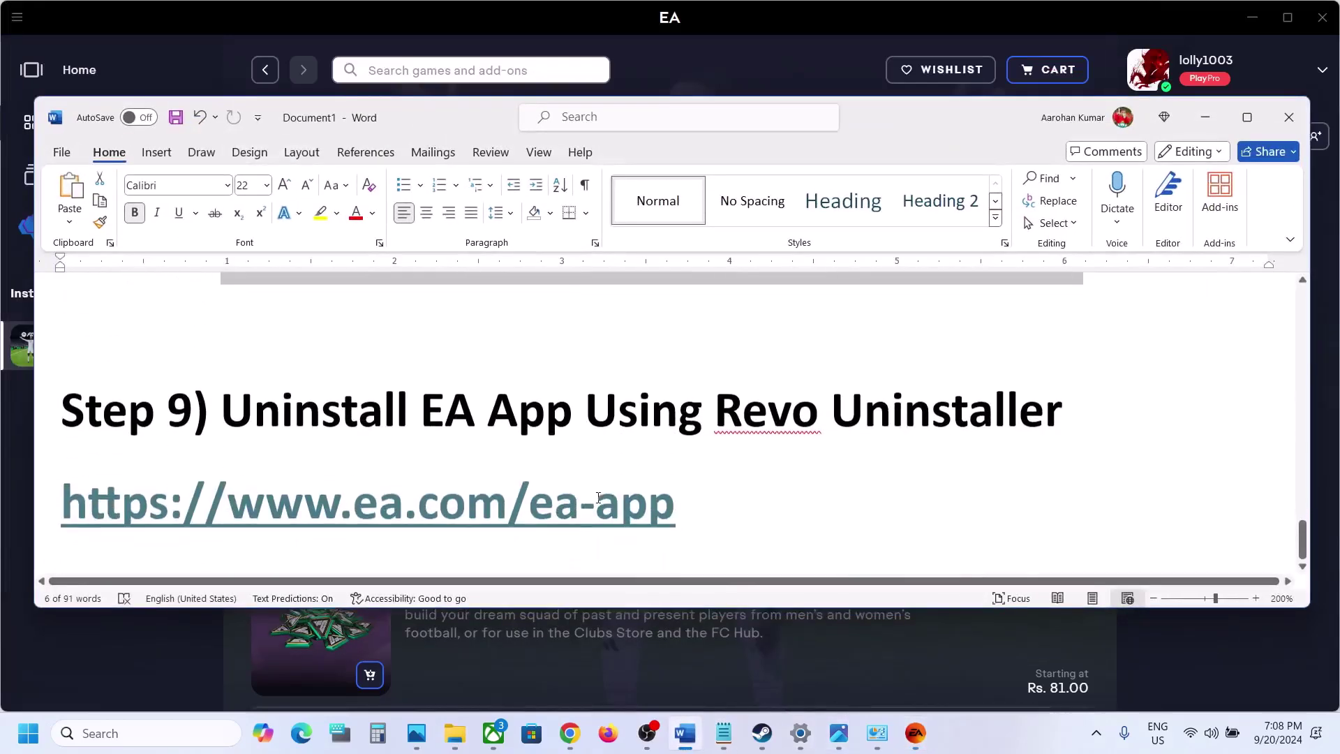
pyautogui.moveTo(244, 405); pyautogui.dragTo(762, 405)
pyautogui.hotkey('ctrl', 'c')
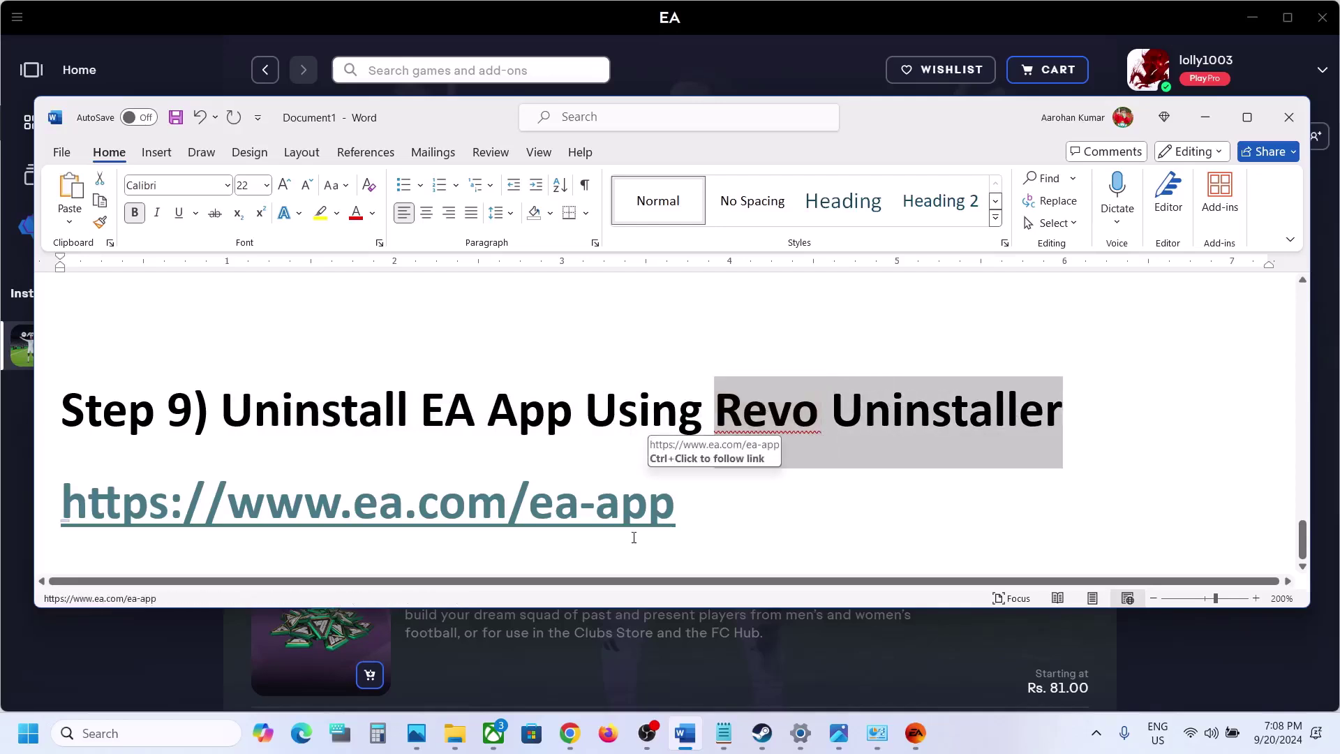
# Search Google for Revo Uninstaller in a new Chrome tab and download the free revosetup.exe
pyautogui.click(575, 738)
pyautogui.click(255, 19)
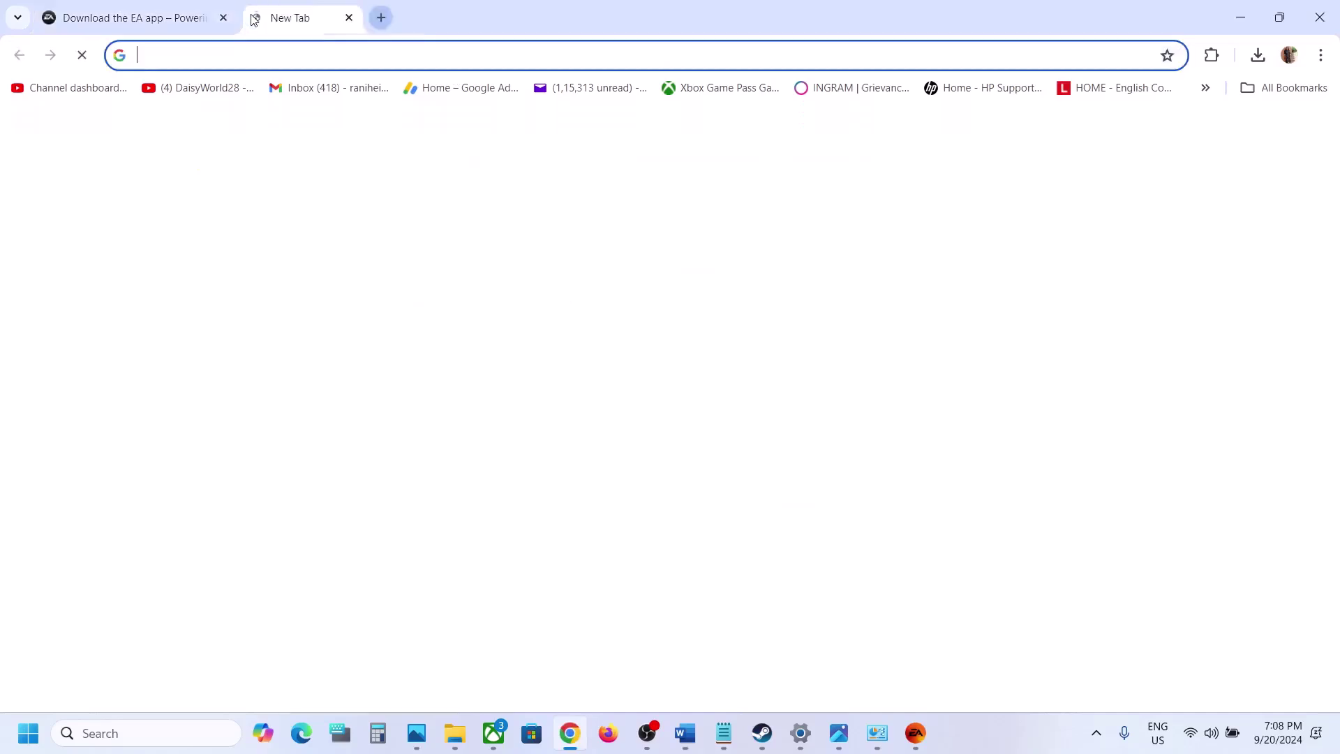
pyautogui.hotkey('ctrl', 'v')
pyautogui.press('Return')
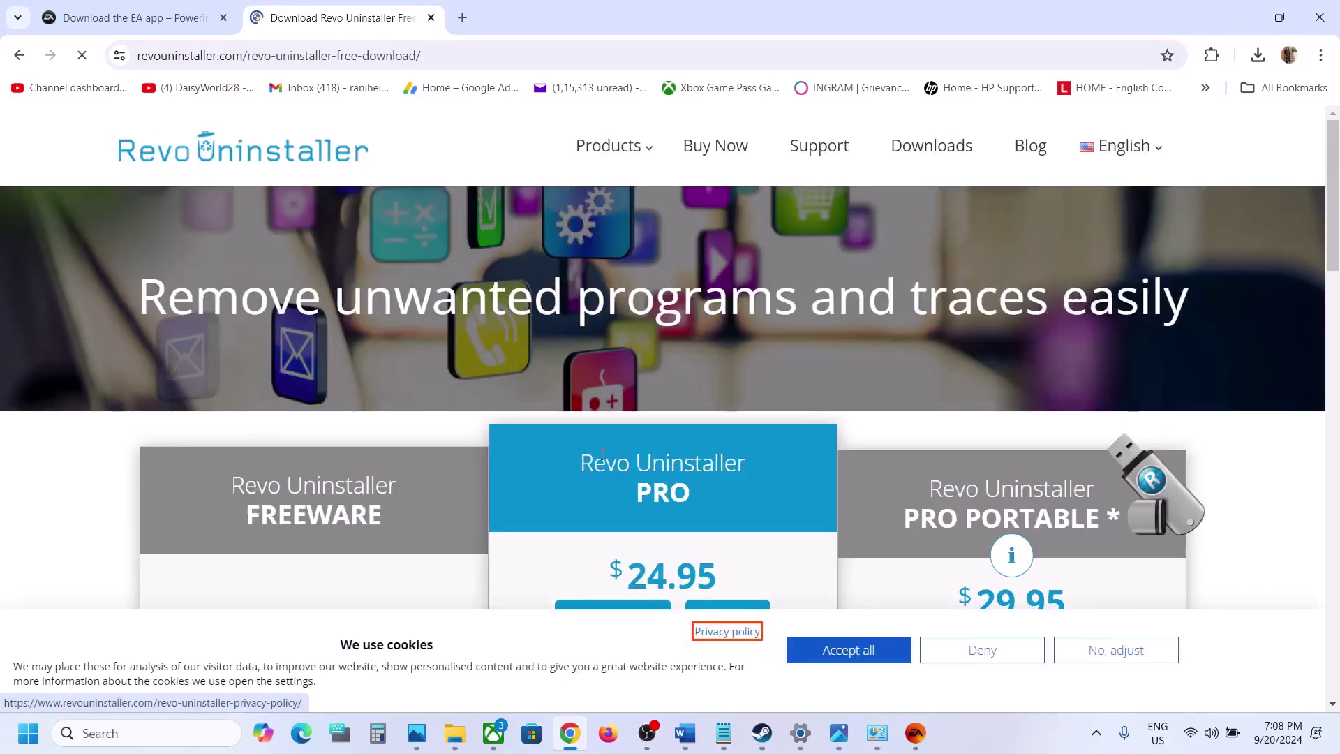
pyautogui.scroll(-2, 605, 459)
pyautogui.scroll(-1, 604, 459)
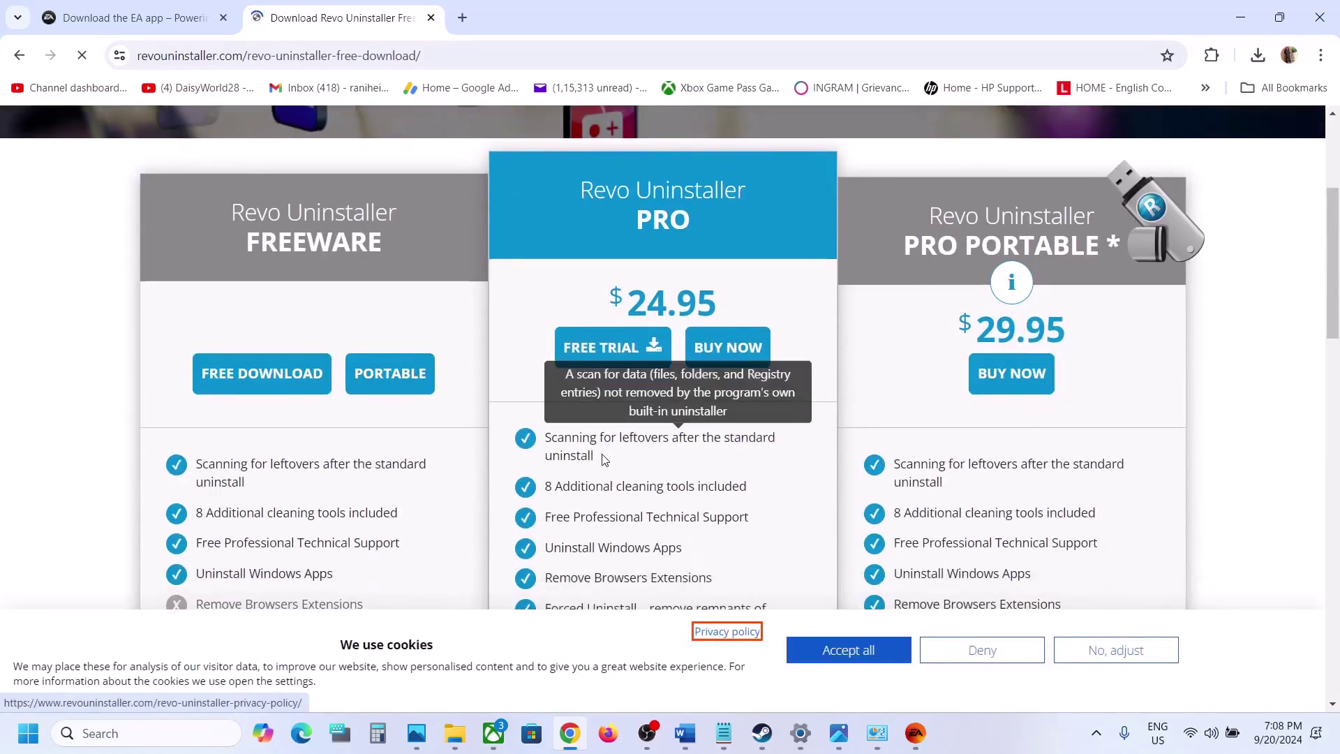
pyautogui.click(281, 383)
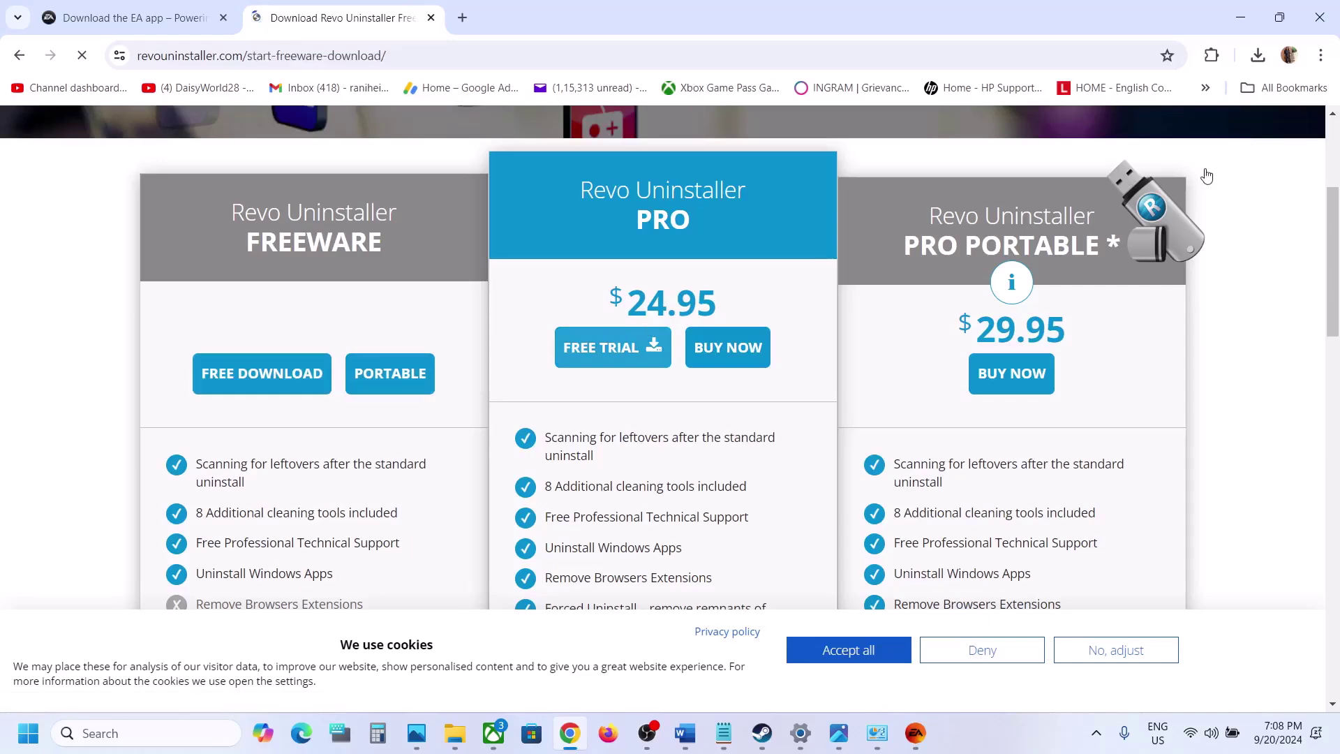
pyautogui.moveTo(1203, 171)
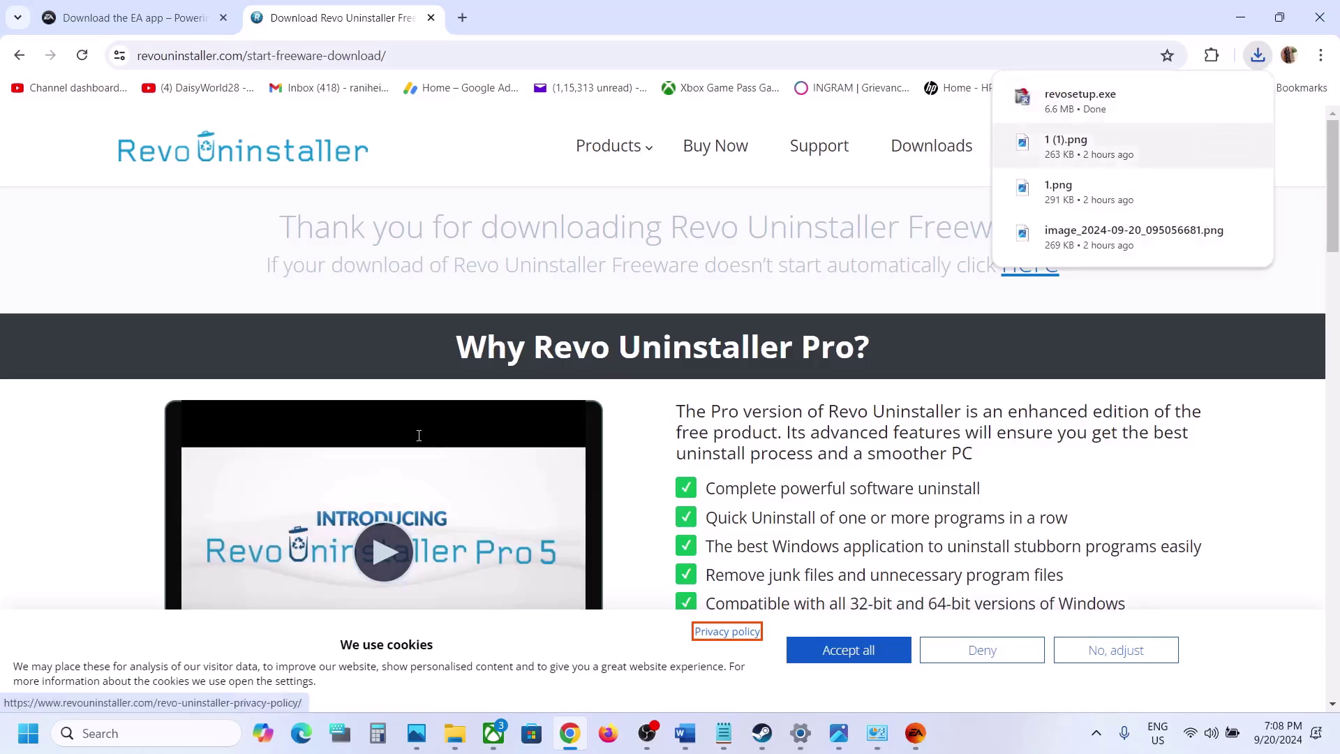
# Launch Revo Uninstaller by searching 'revo' and browse its installed programs list
pyautogui.click(157, 733)
pyautogui.write('revo')
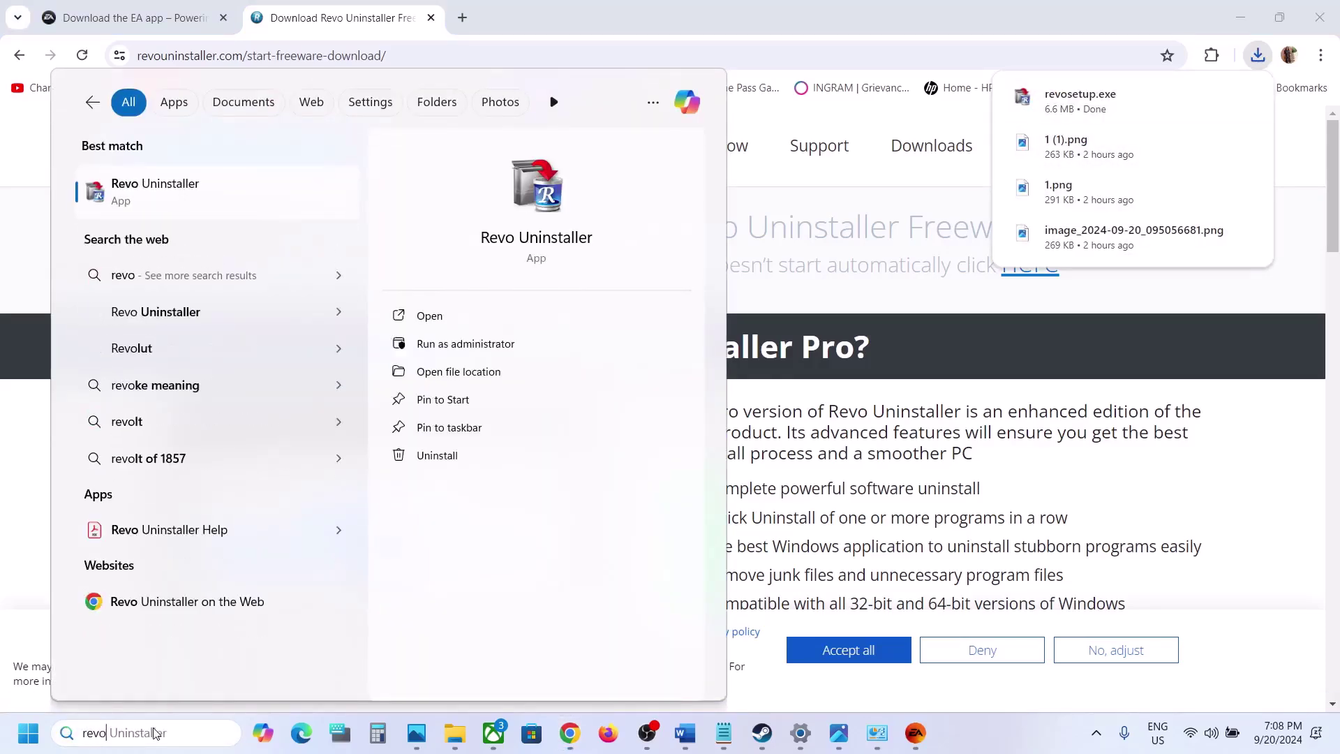
pyautogui.press('Return')
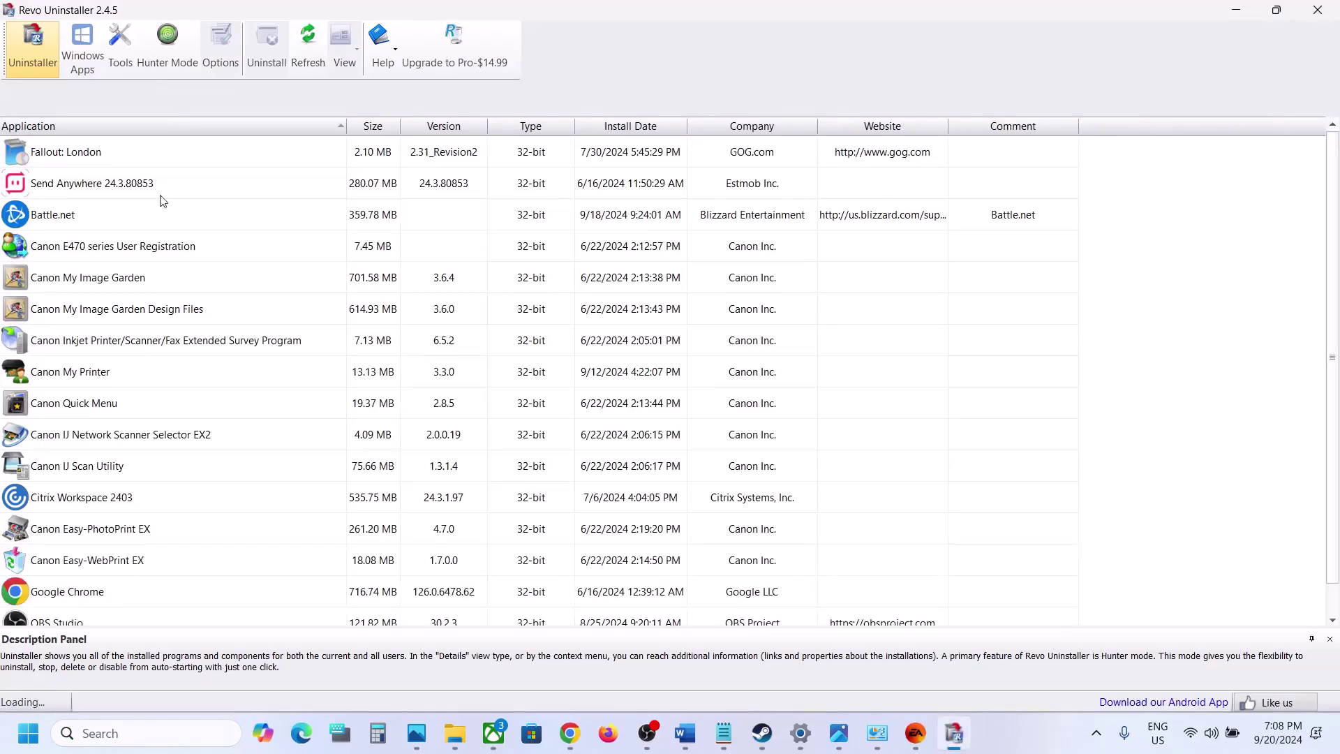
pyautogui.click(123, 403)
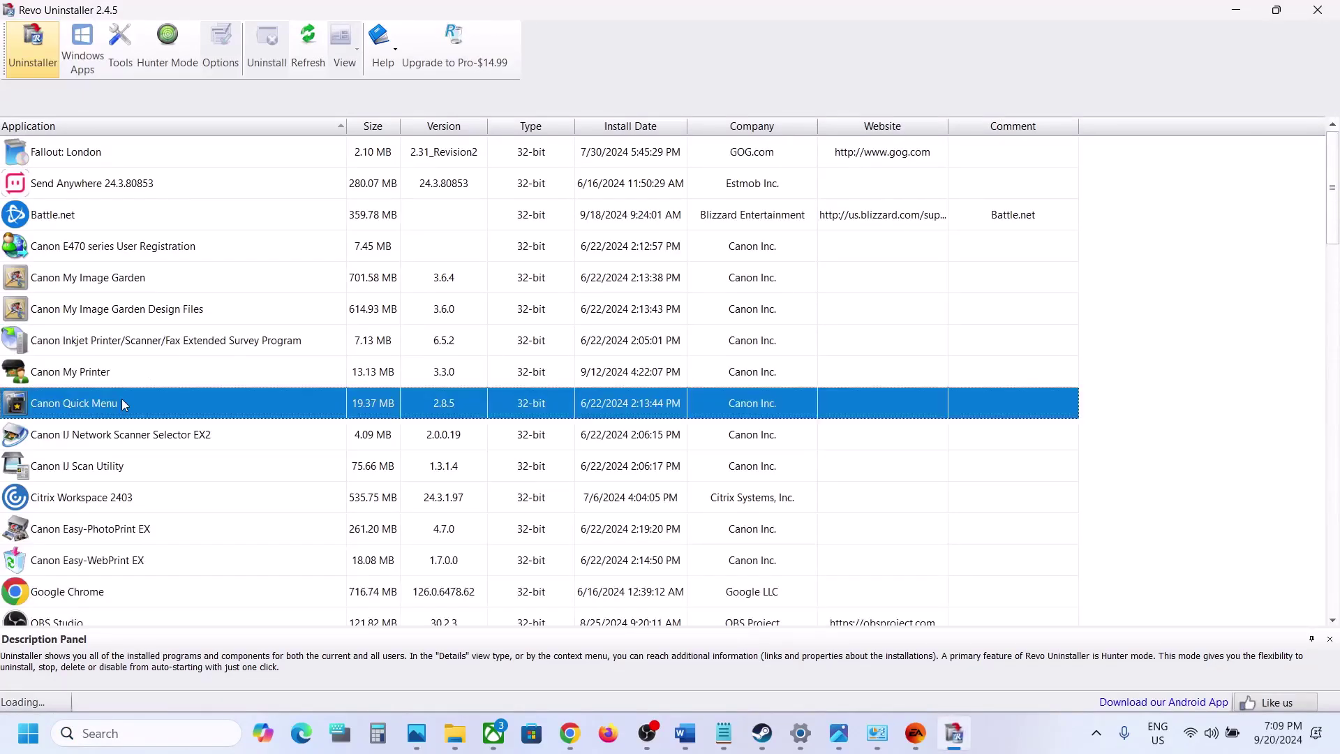
pyautogui.scroll(-8, 179, 428)
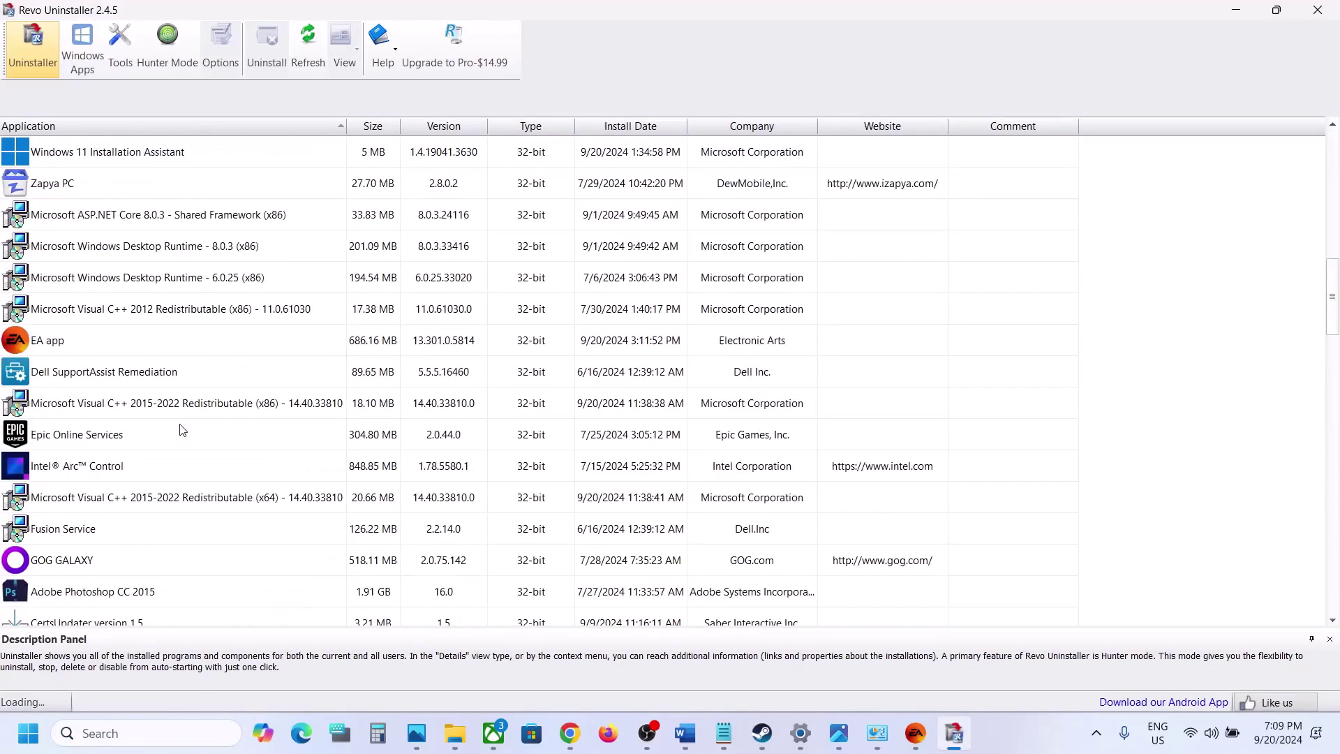
pyautogui.scroll(8, 180, 428)
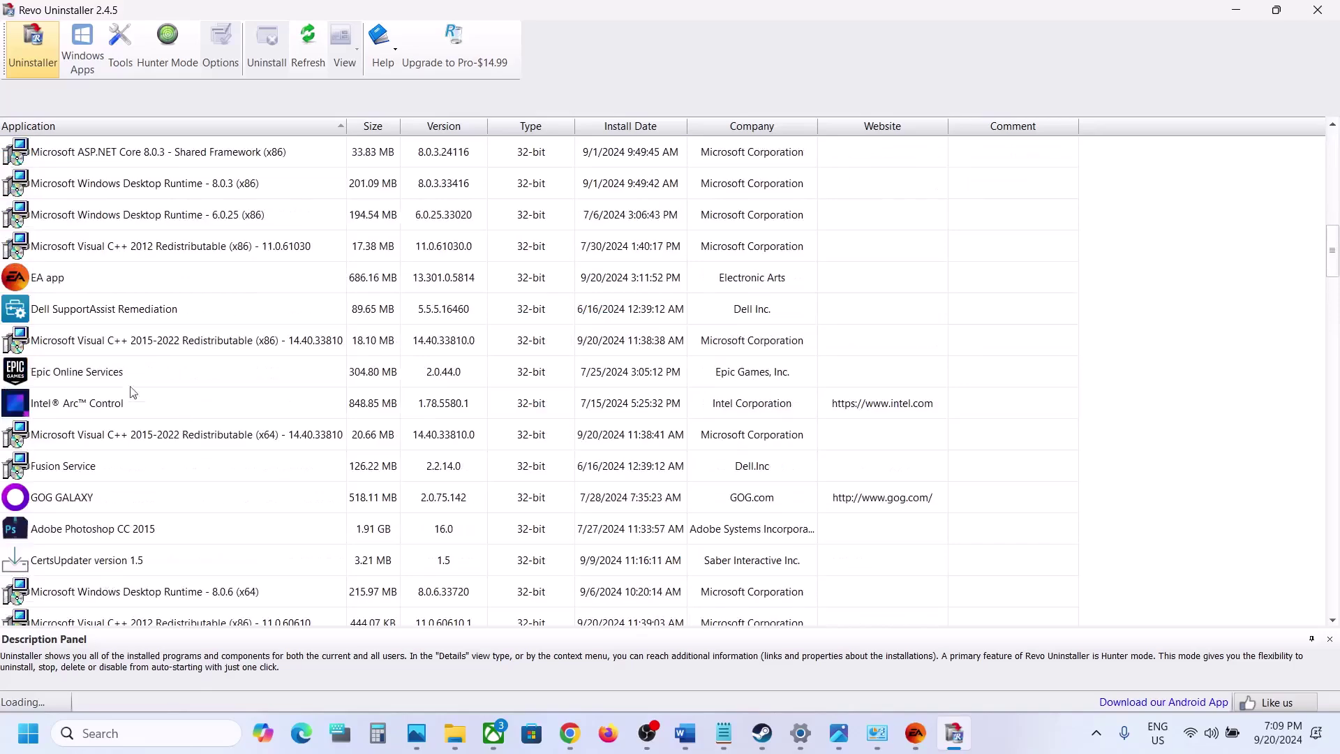
pyautogui.click(60, 283)
pyautogui.scroll(-10, 160, 478)
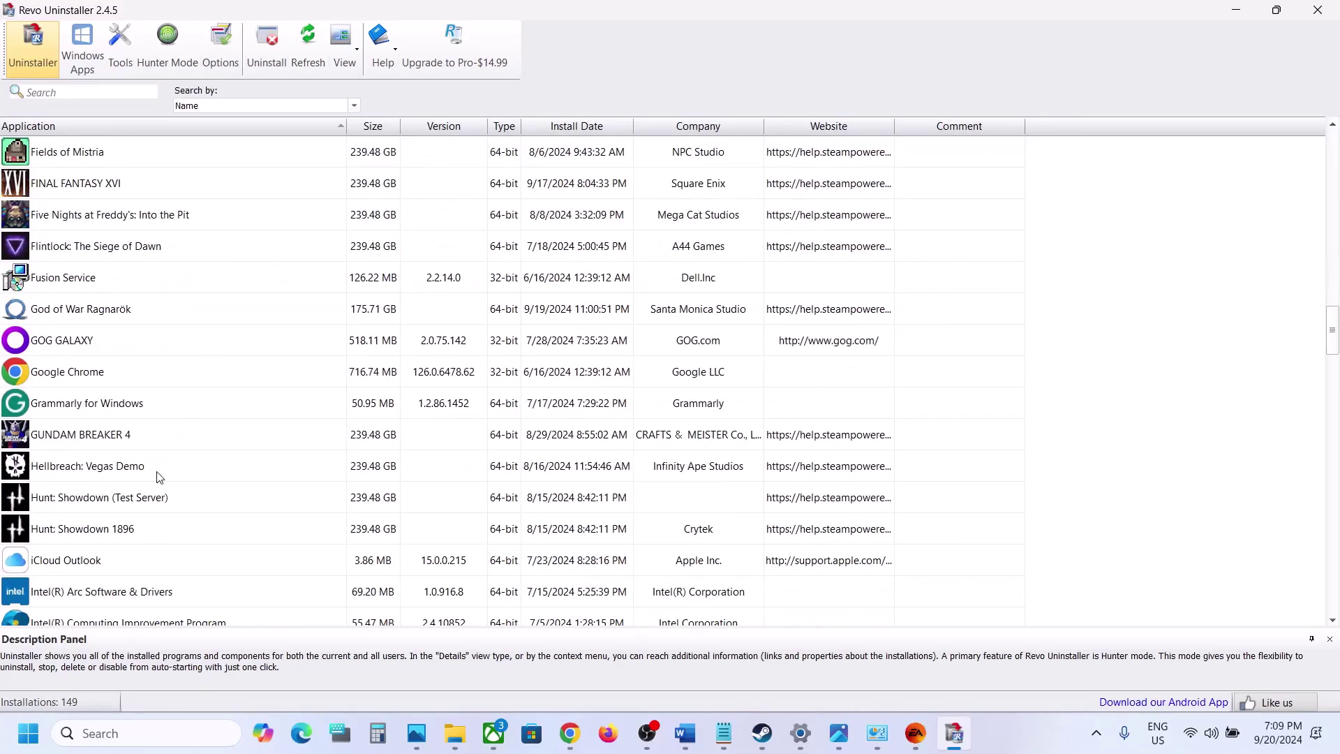
pyautogui.scroll(17, 157, 474)
pyautogui.click(108, 353)
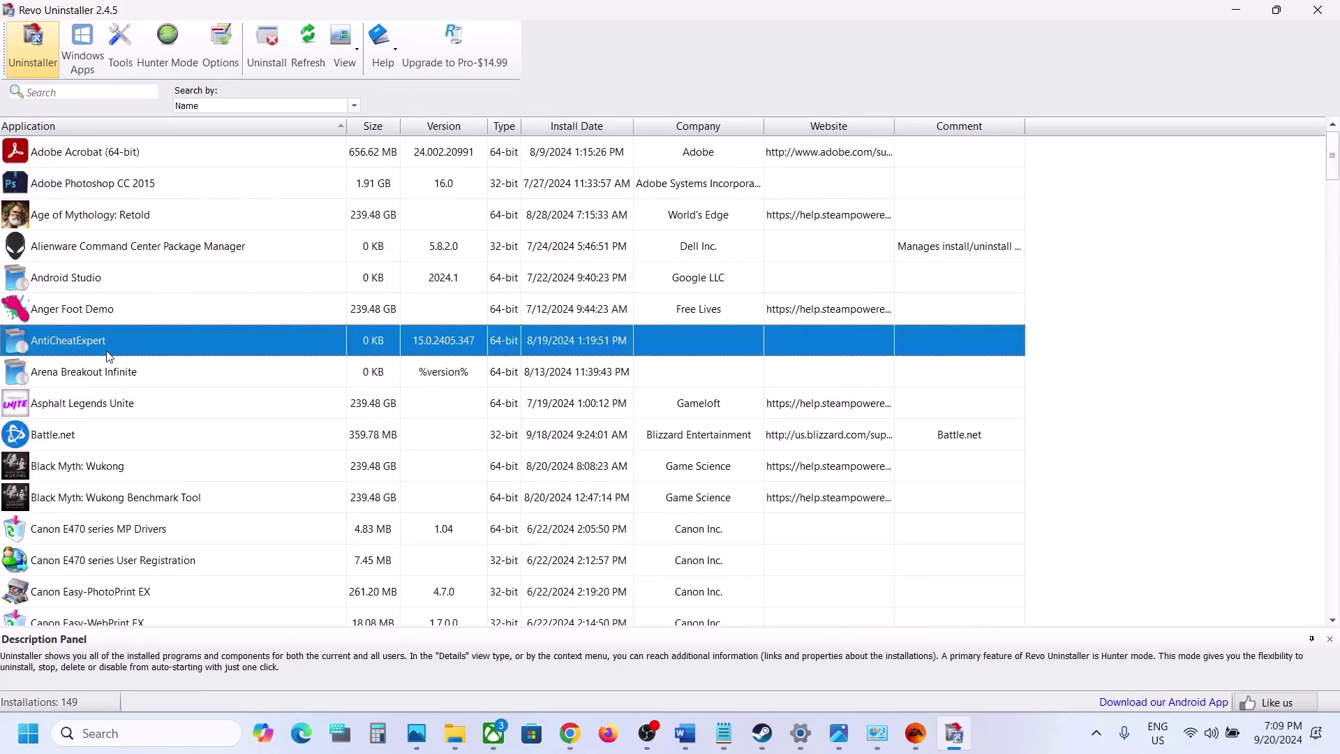
# Scroll the programs list down to the EA app (686.16 MB) and select it
pyautogui.scroll(-20, 109, 356)
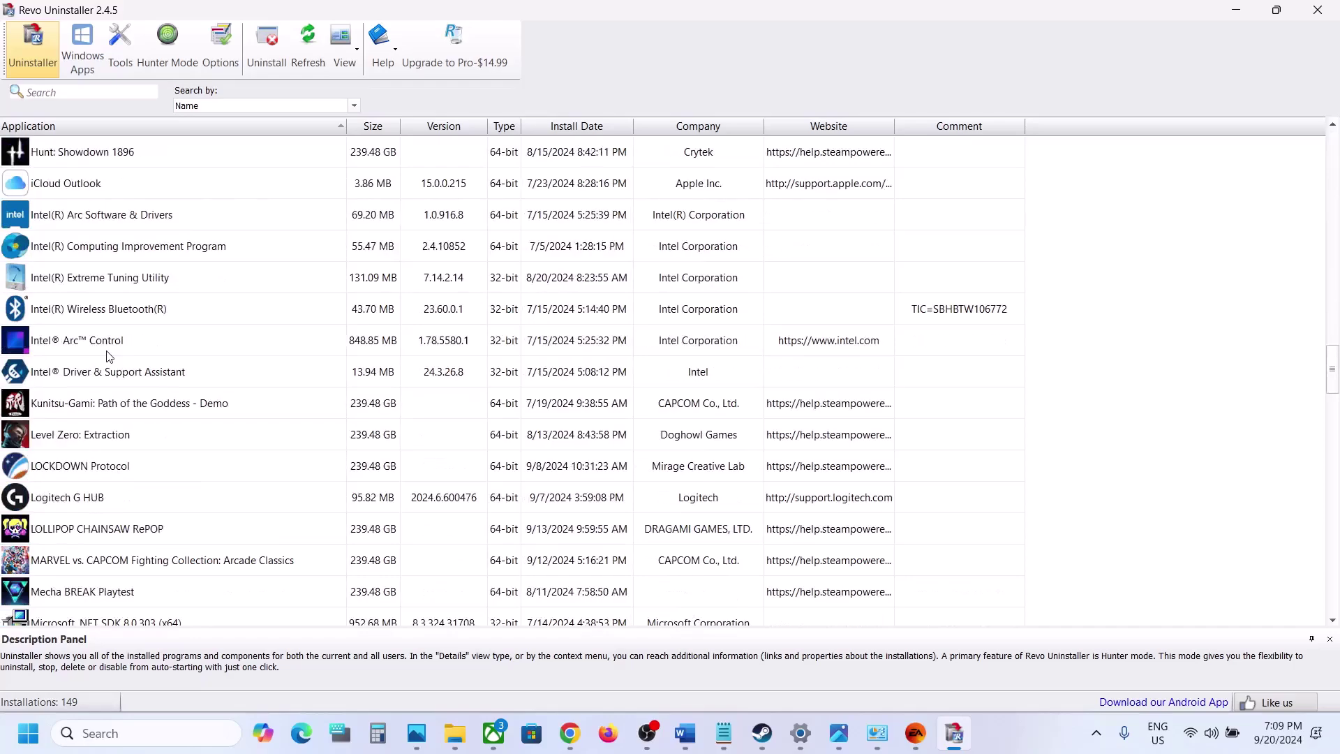
pyautogui.scroll(-12, 108, 356)
pyautogui.scroll(19, 109, 356)
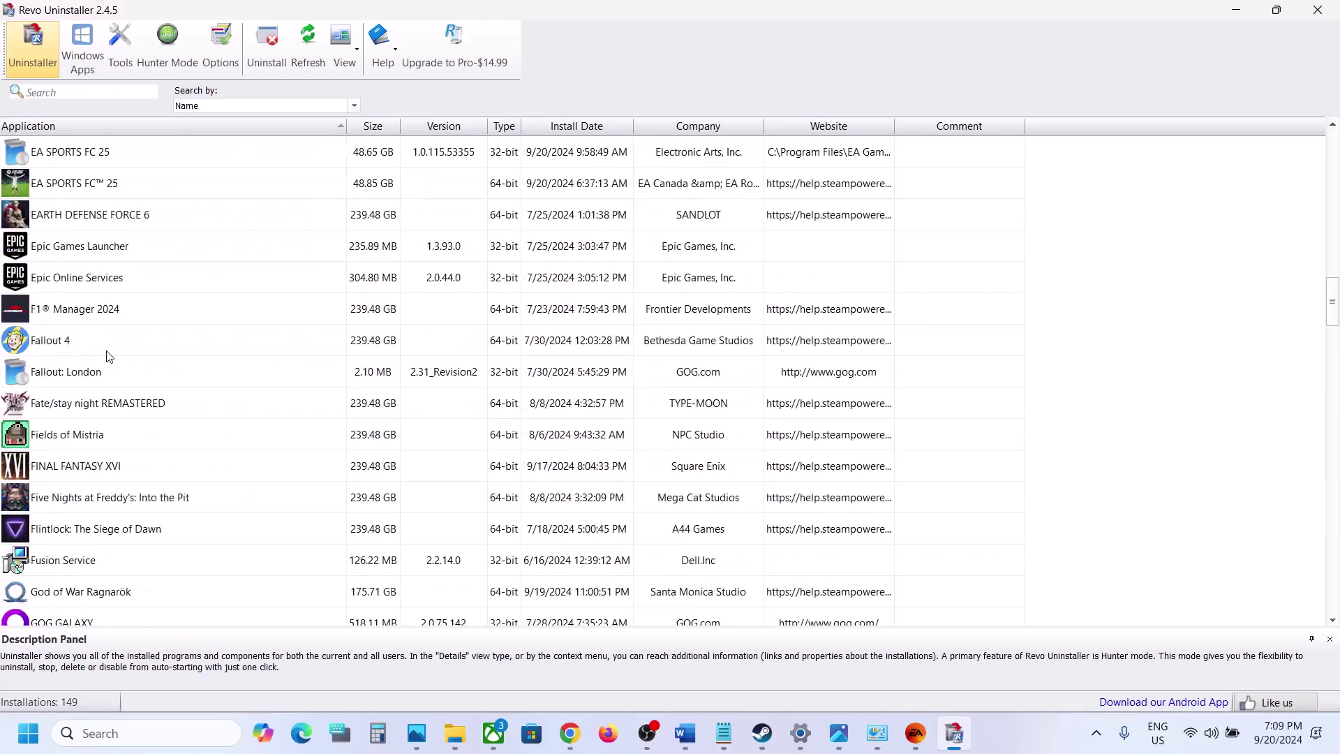
pyautogui.scroll(17, 108, 356)
pyautogui.scroll(-15, 108, 356)
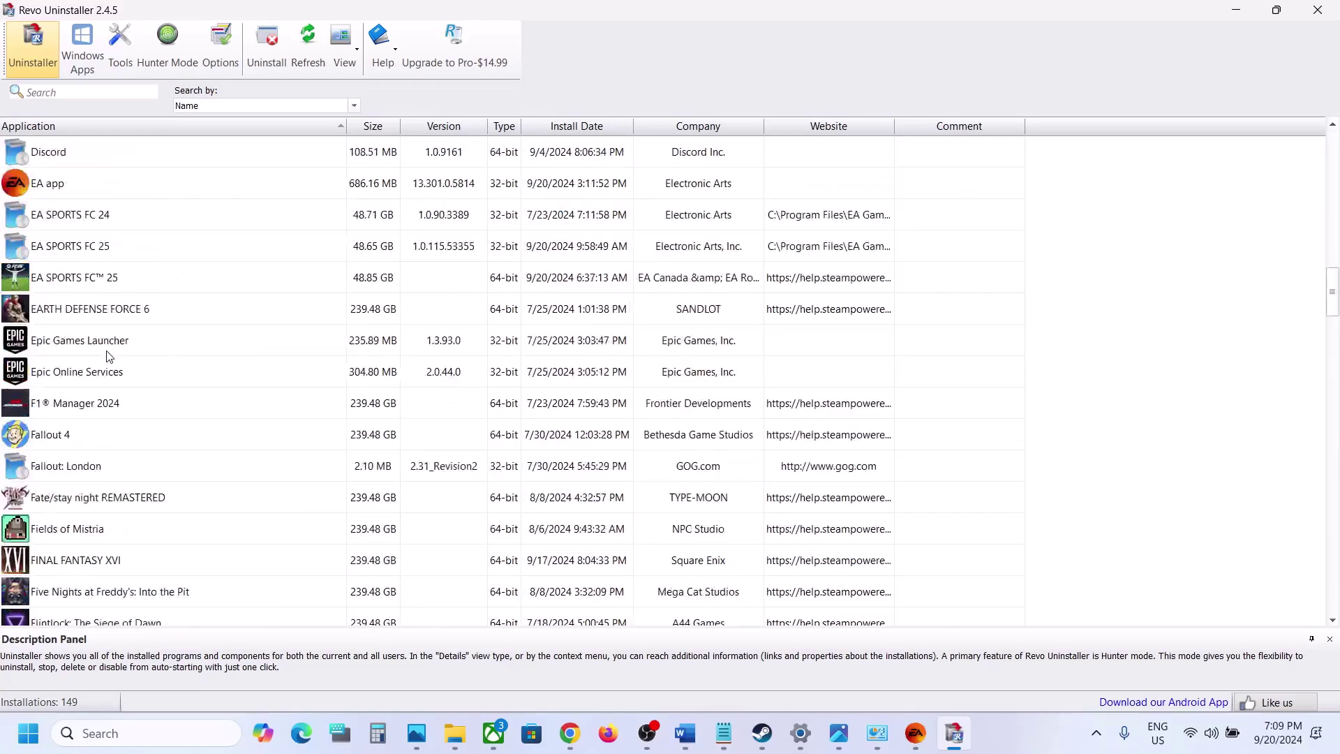
pyautogui.scroll(-3, 108, 357)
pyautogui.scroll(18, 108, 356)
pyautogui.click(108, 349)
pyautogui.scroll(-9, 97, 386)
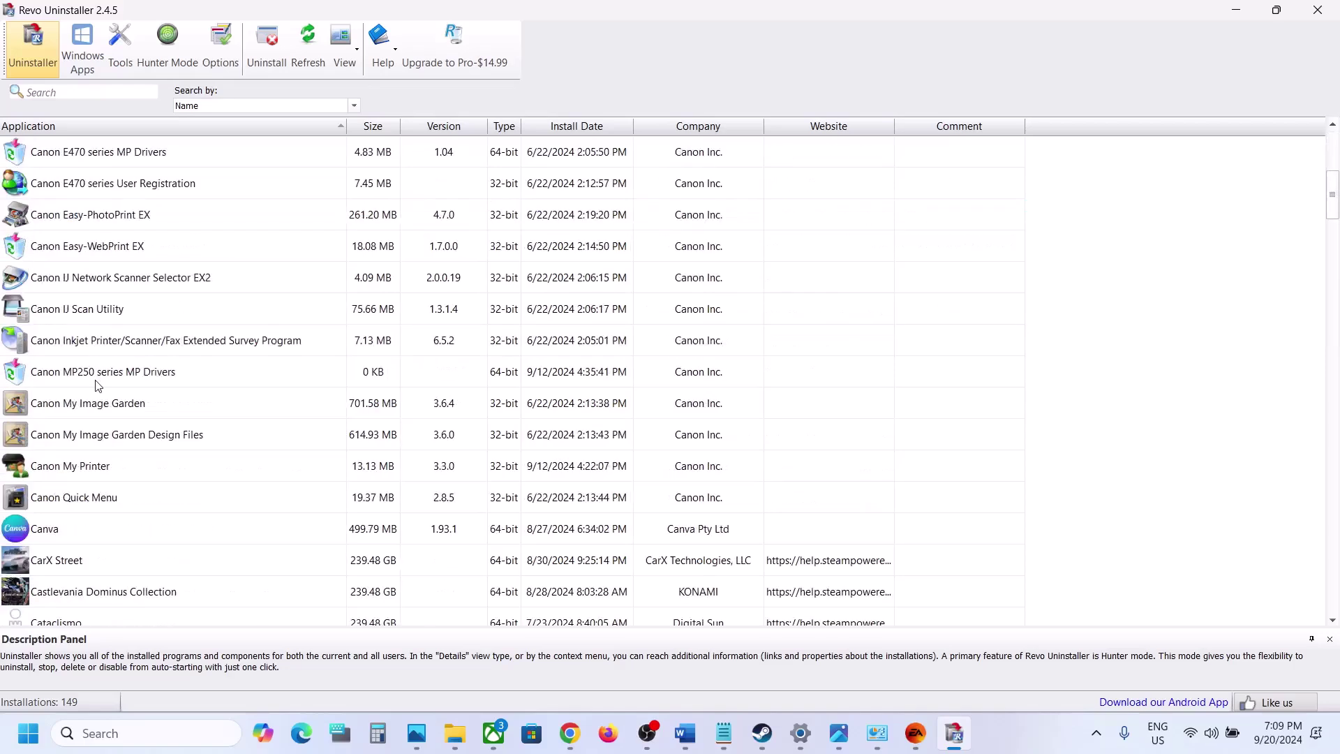
pyautogui.scroll(-2, 98, 386)
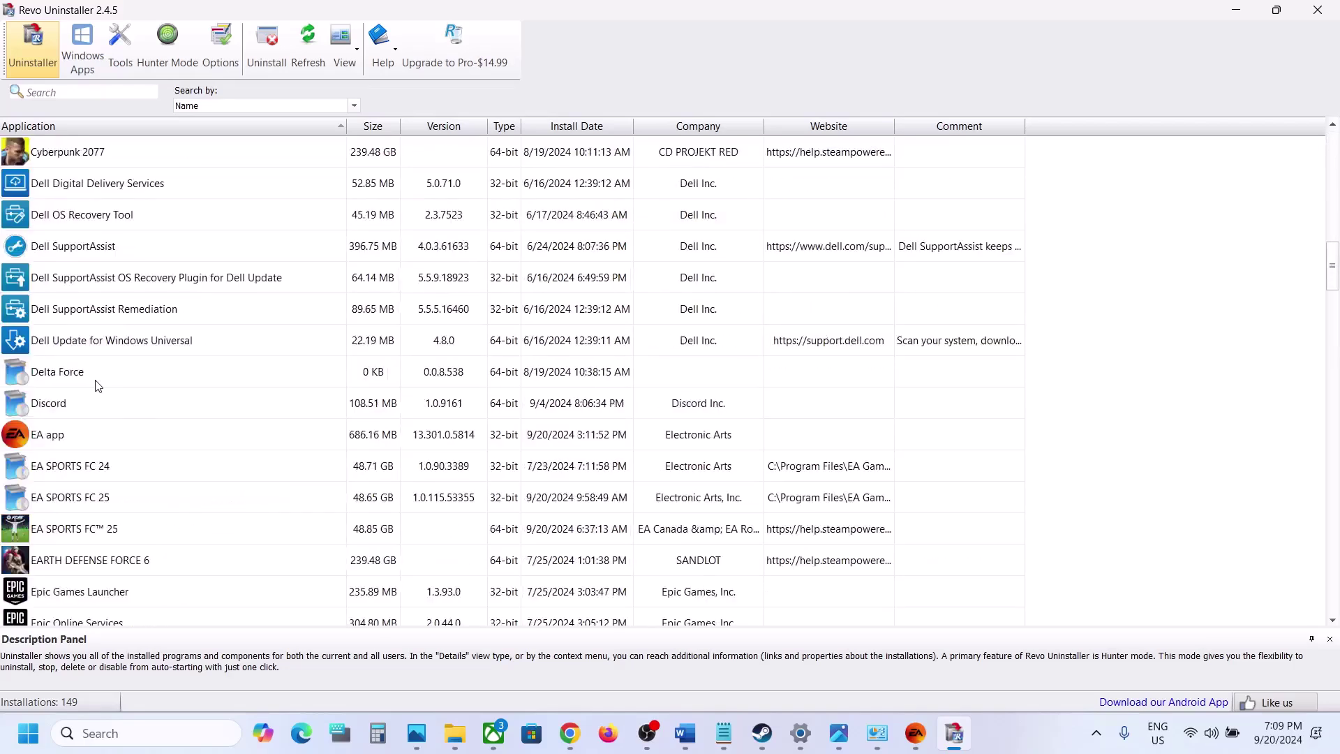
pyautogui.click(77, 436)
# Start uninstalling the EA app entry in Revo Uninstaller, creating a restore point first
pyautogui.rightClick(77, 436)
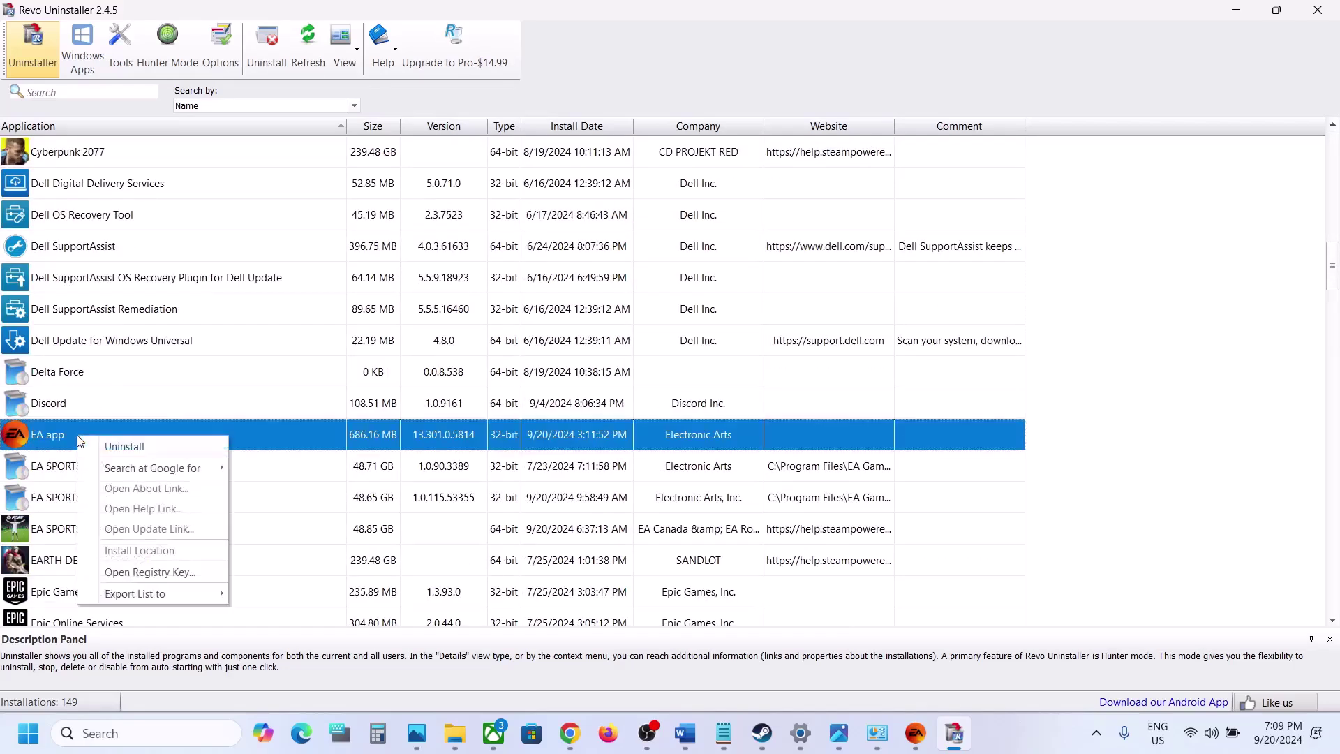
pyautogui.click(154, 444)
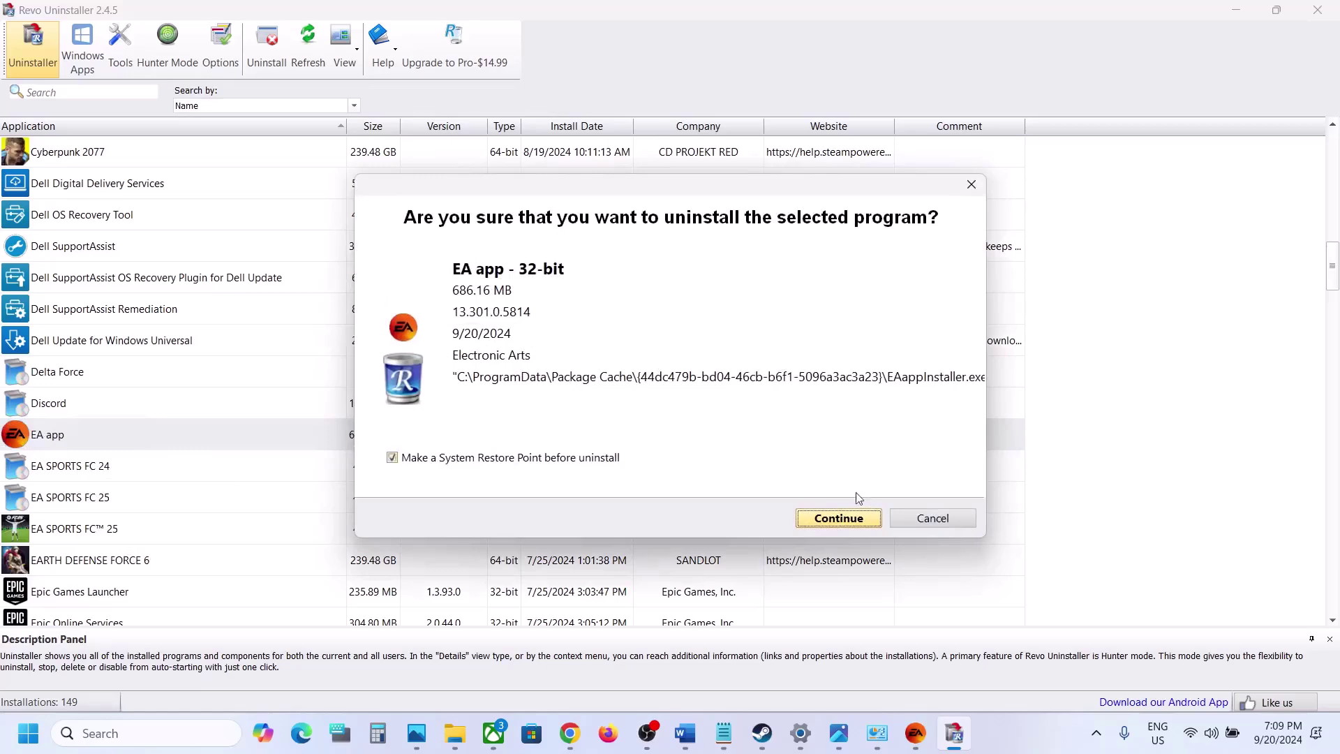
pyautogui.click(846, 516)
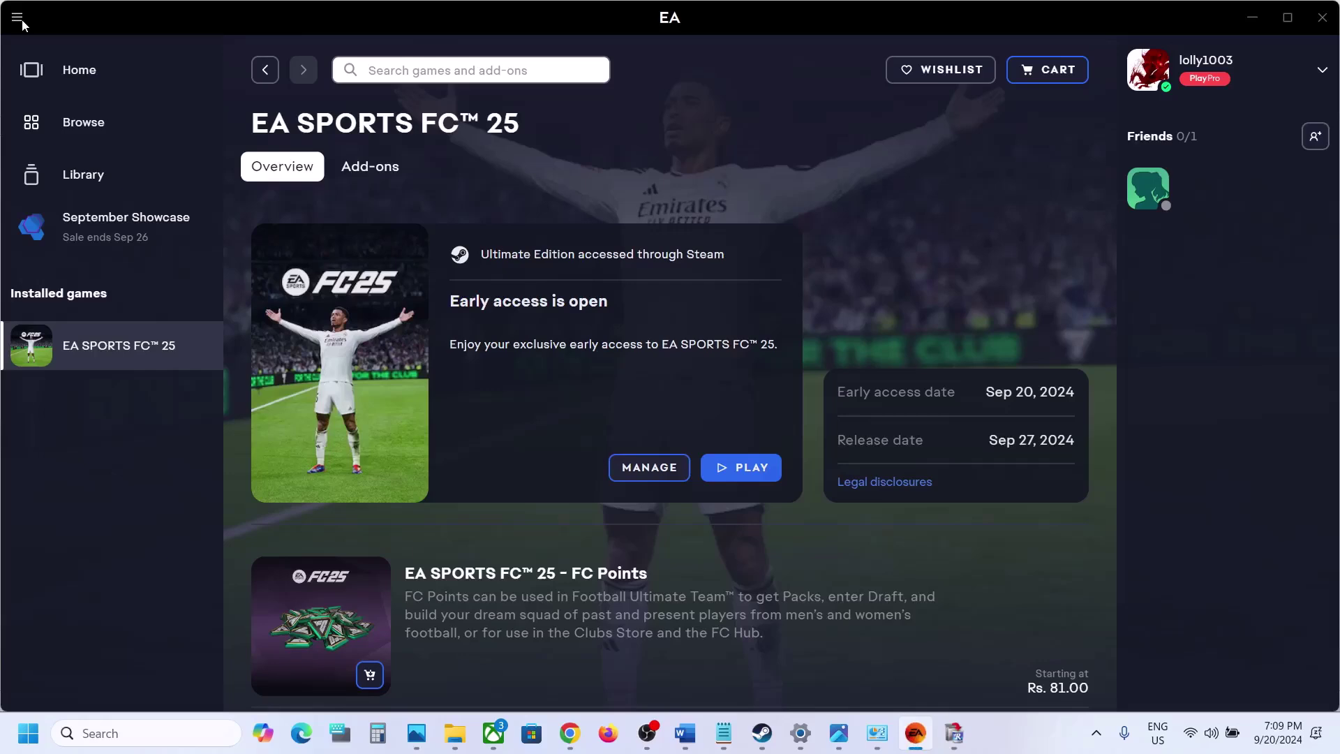
# Quit the running EA app, then finish removing it with the EA uninstaller
pyautogui.click(21, 21)
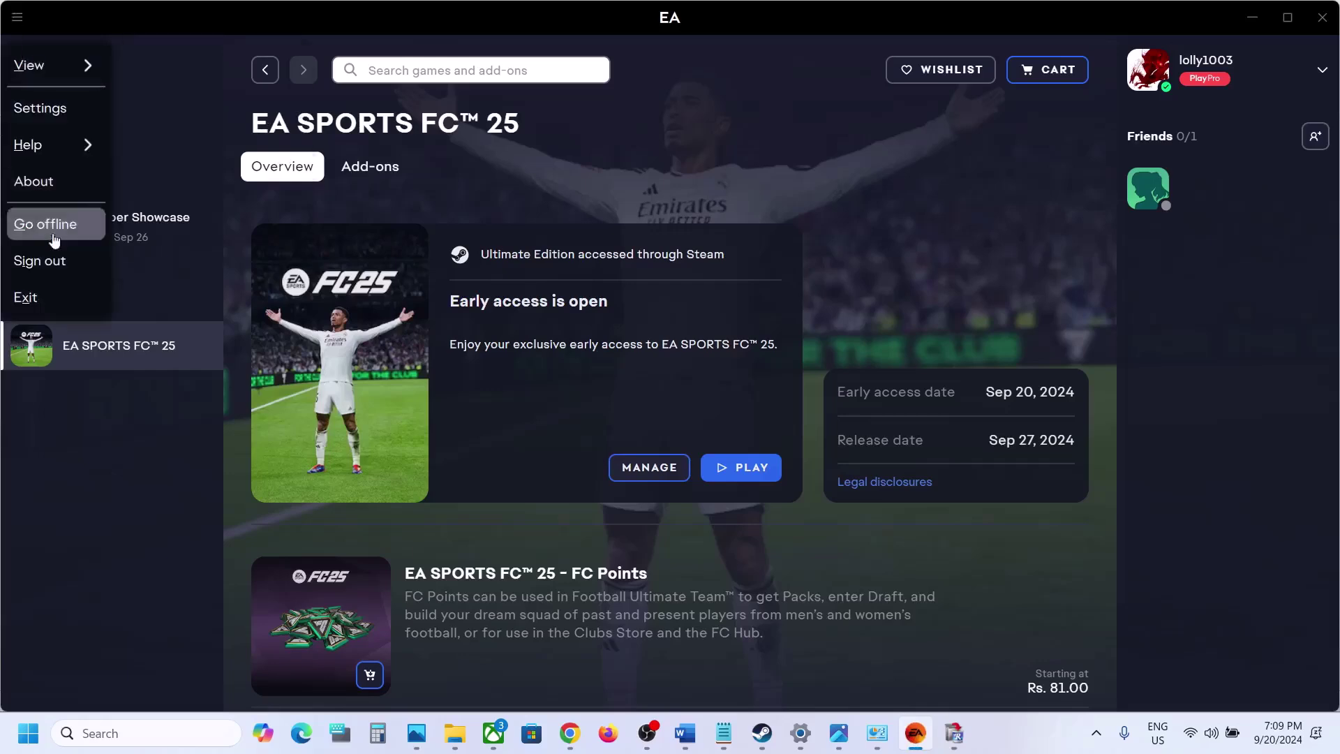
pyautogui.click(54, 296)
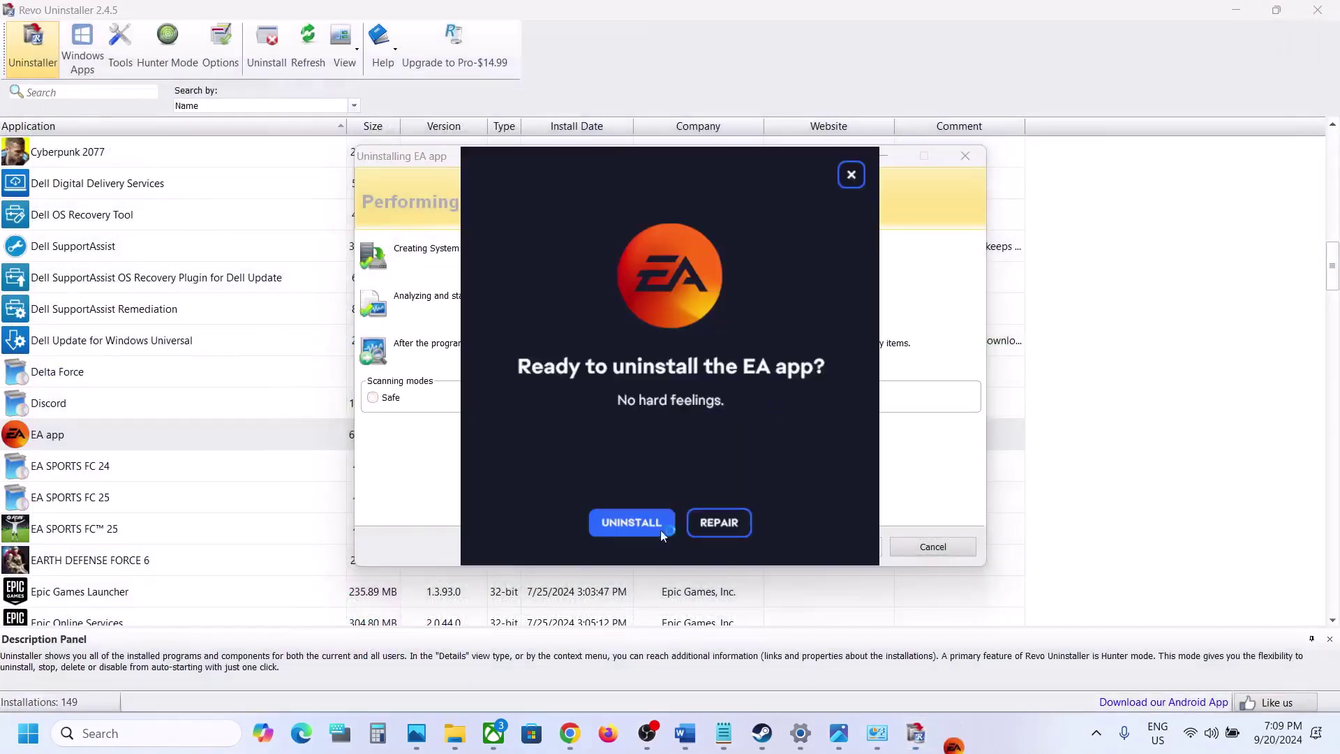
pyautogui.click(644, 526)
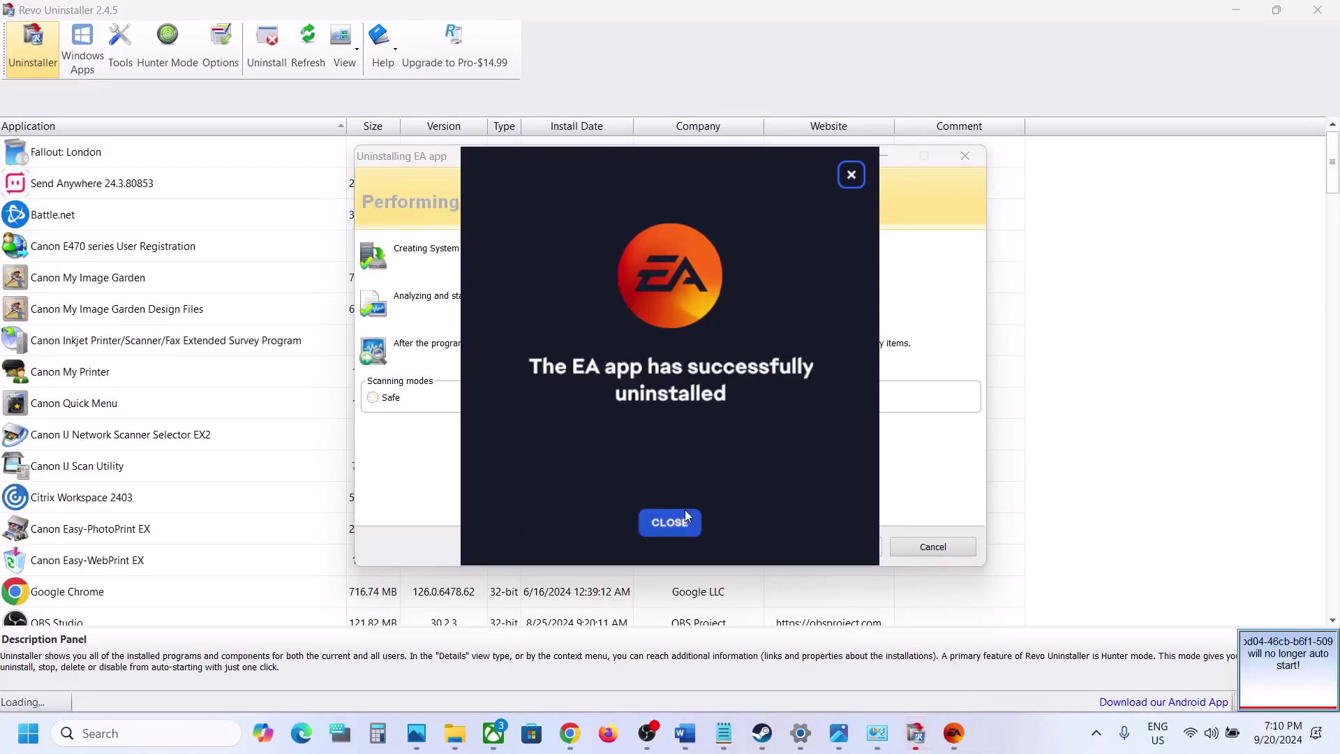
pyautogui.click(679, 529)
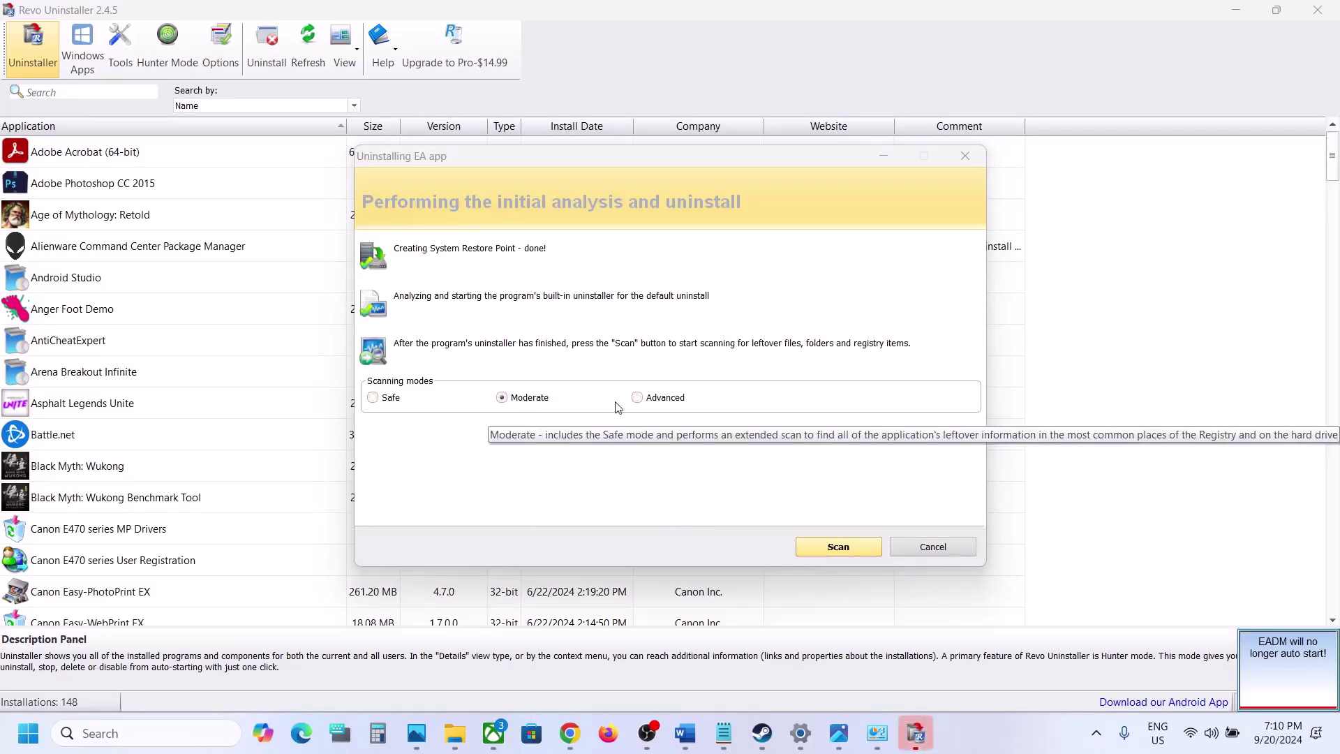
# Run an Advanced leftover scan and delete all leftover EA app registry entries
pyautogui.click(638, 397)
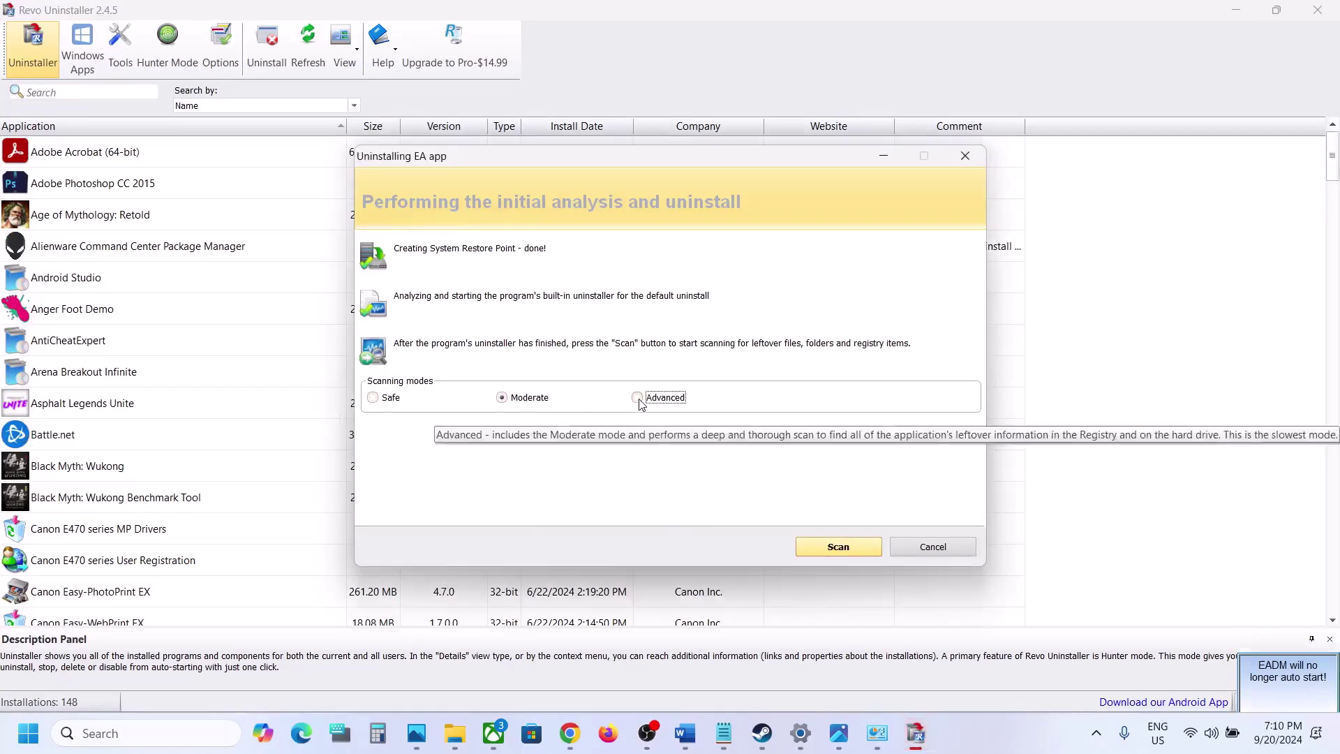
pyautogui.click(821, 541)
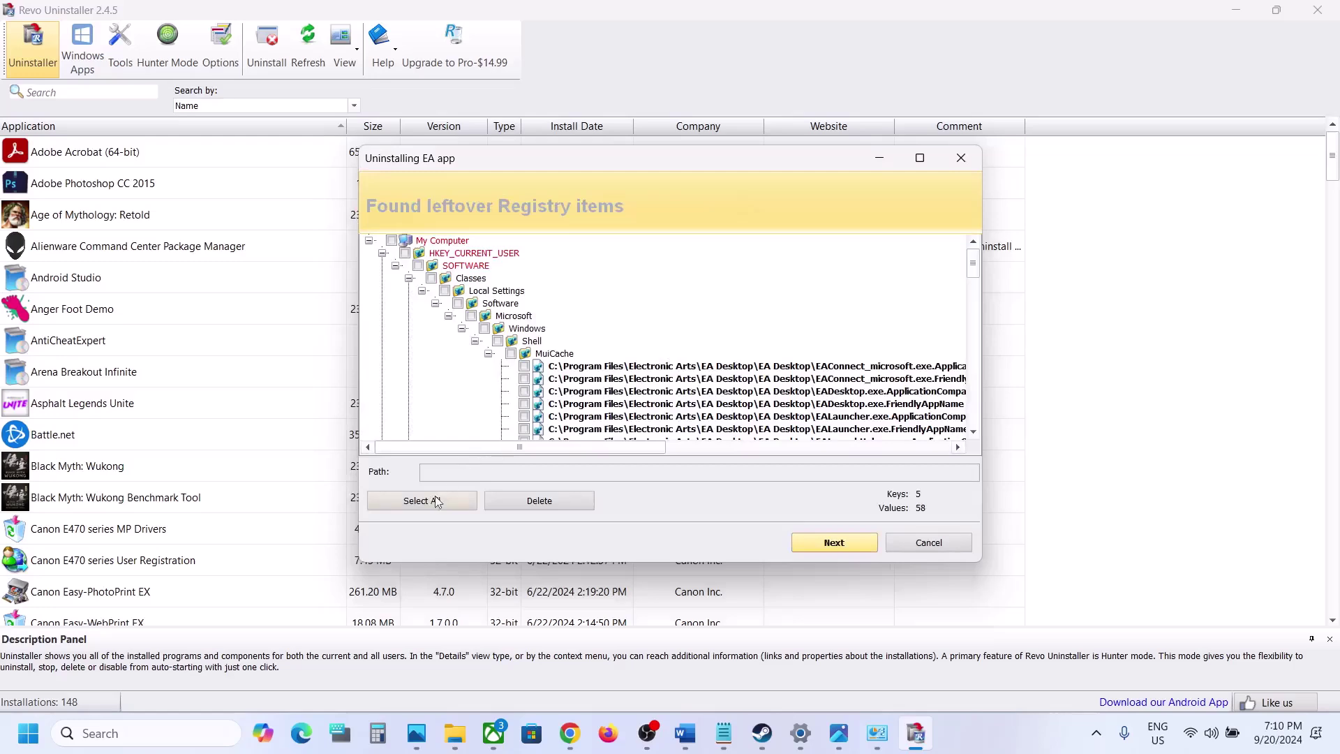
pyautogui.click(433, 501)
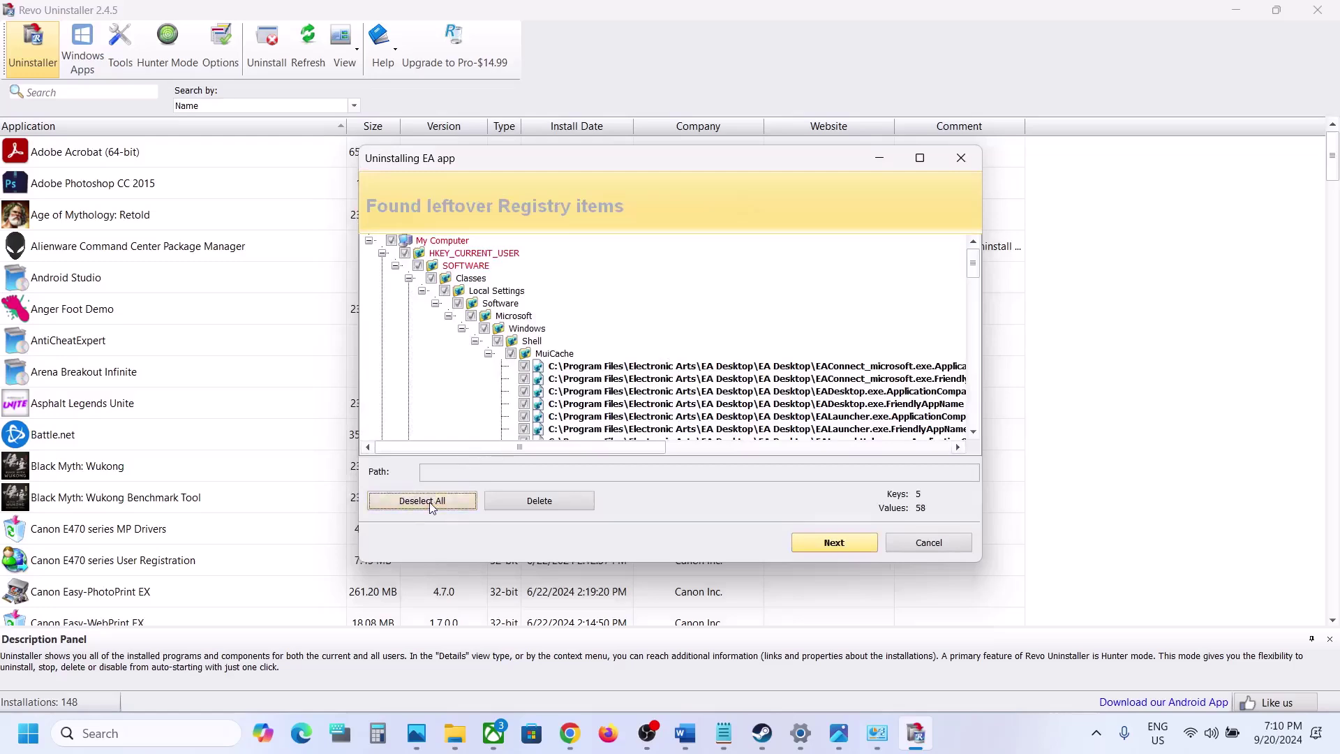
pyautogui.click(530, 503)
pyautogui.click(695, 400)
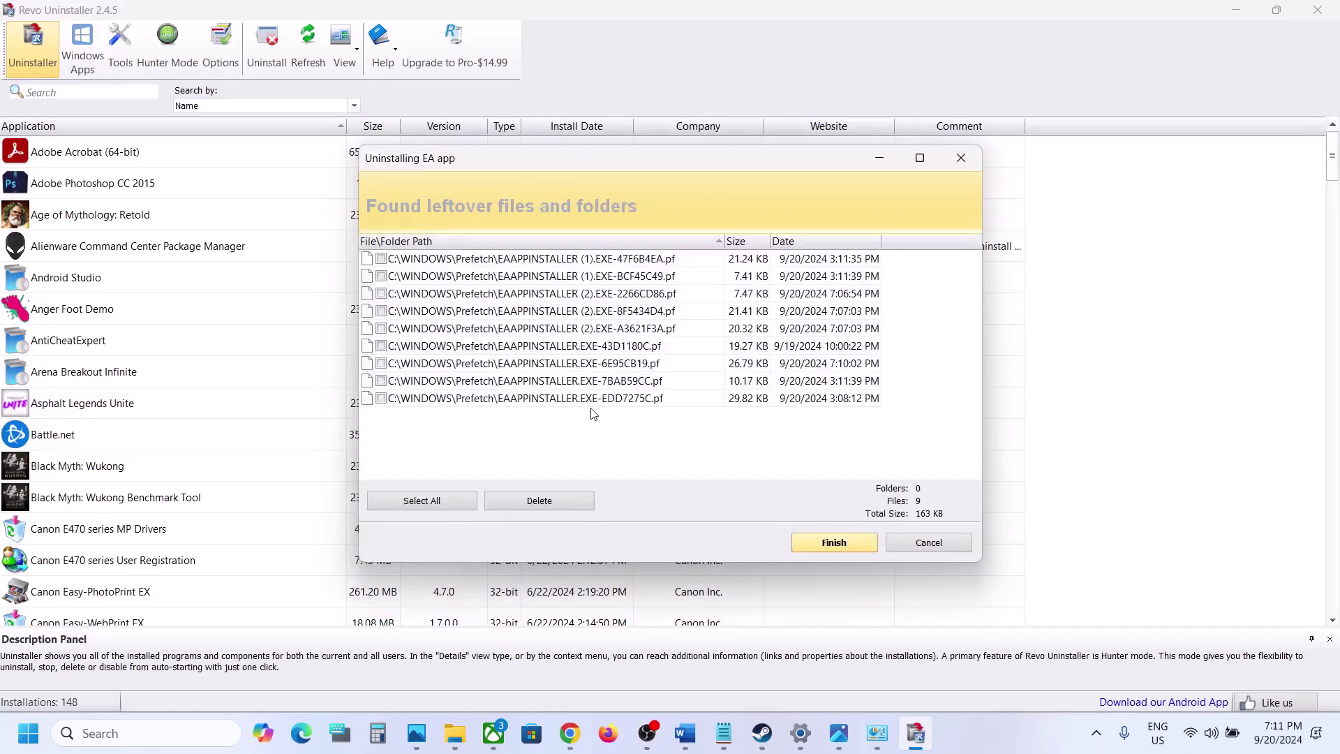
# Delete all nine leftover EA app Prefetch files (163 KB)
pyautogui.click(435, 504)
pyautogui.click(517, 500)
pyautogui.click(702, 403)
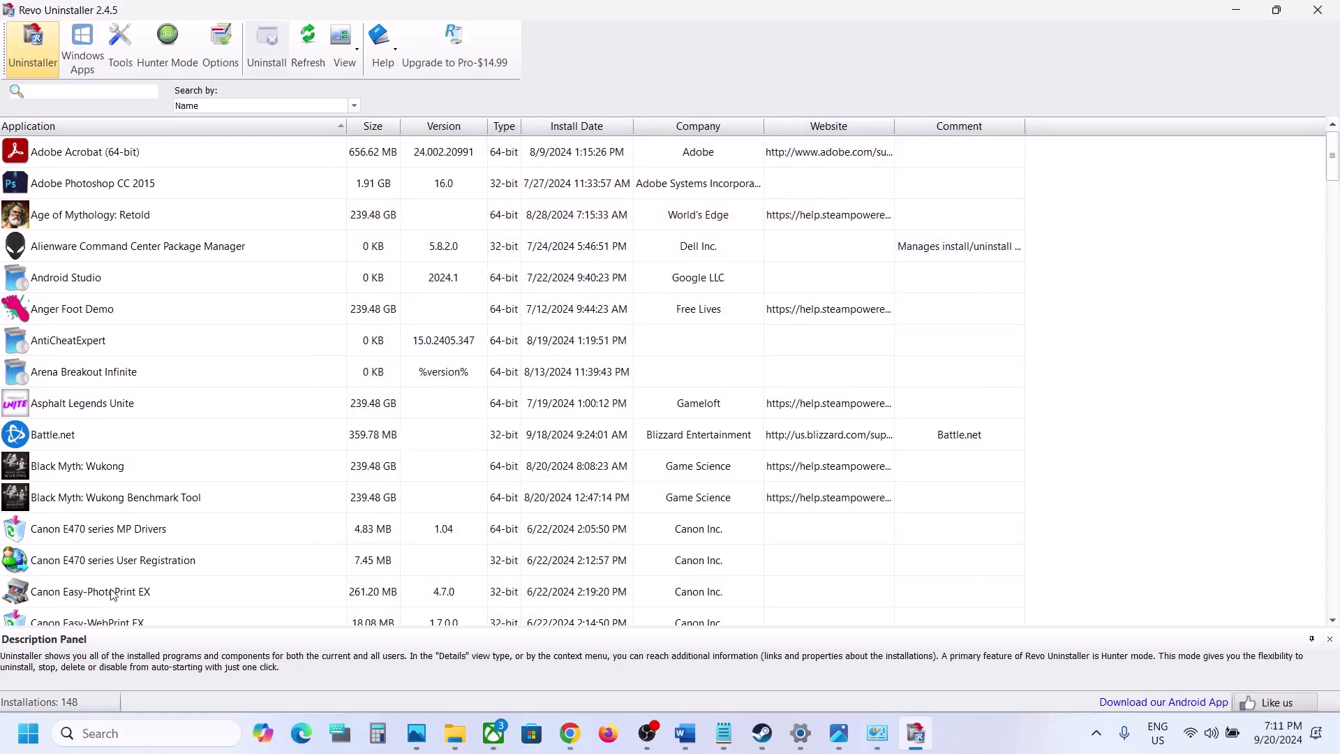
pyautogui.click(17, 737)
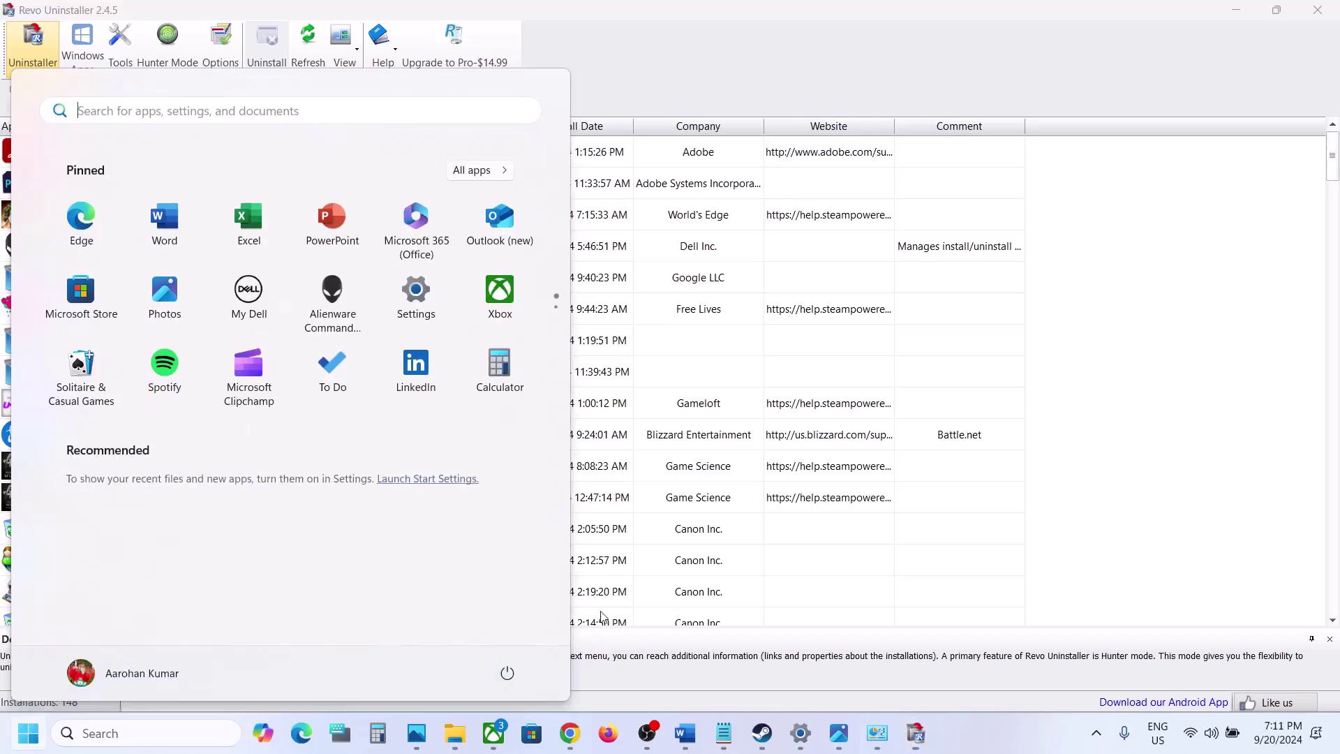
# Return to the EA app download section of ea.com in Chrome
pyautogui.click(507, 672)
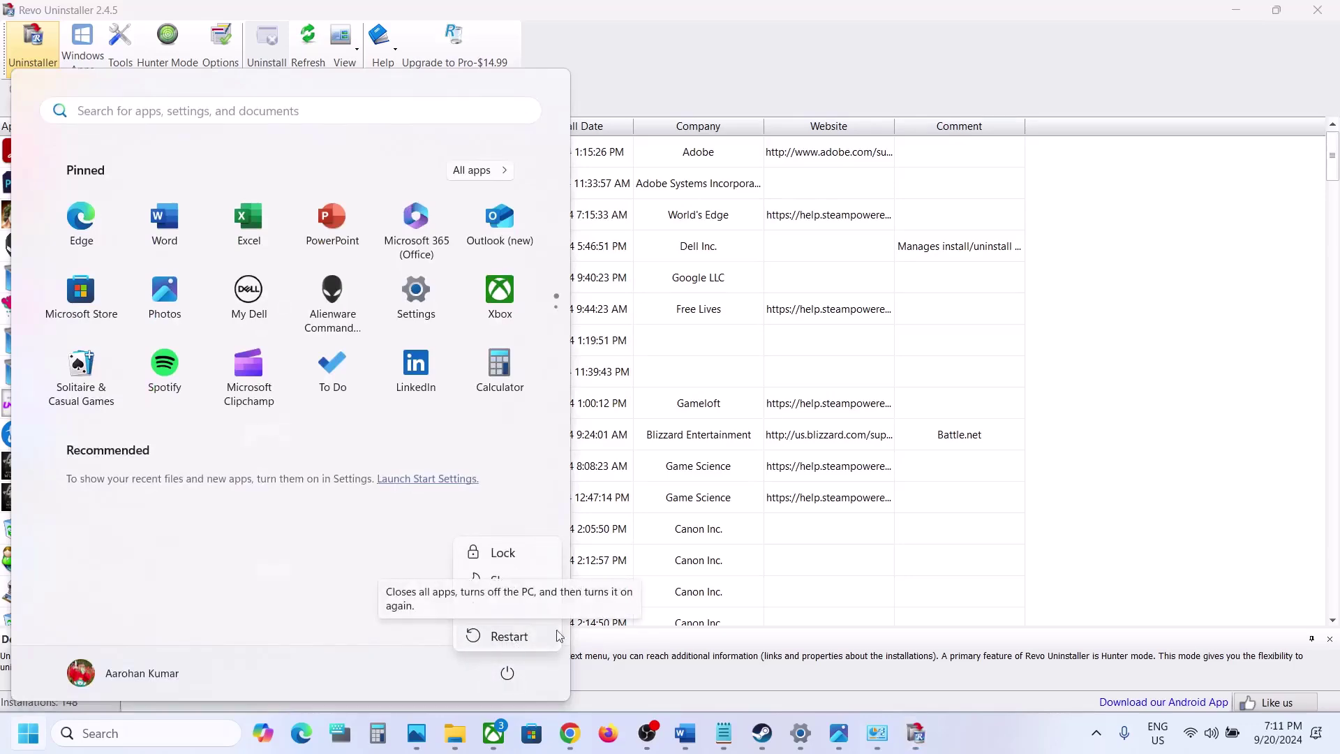
pyautogui.click(582, 735)
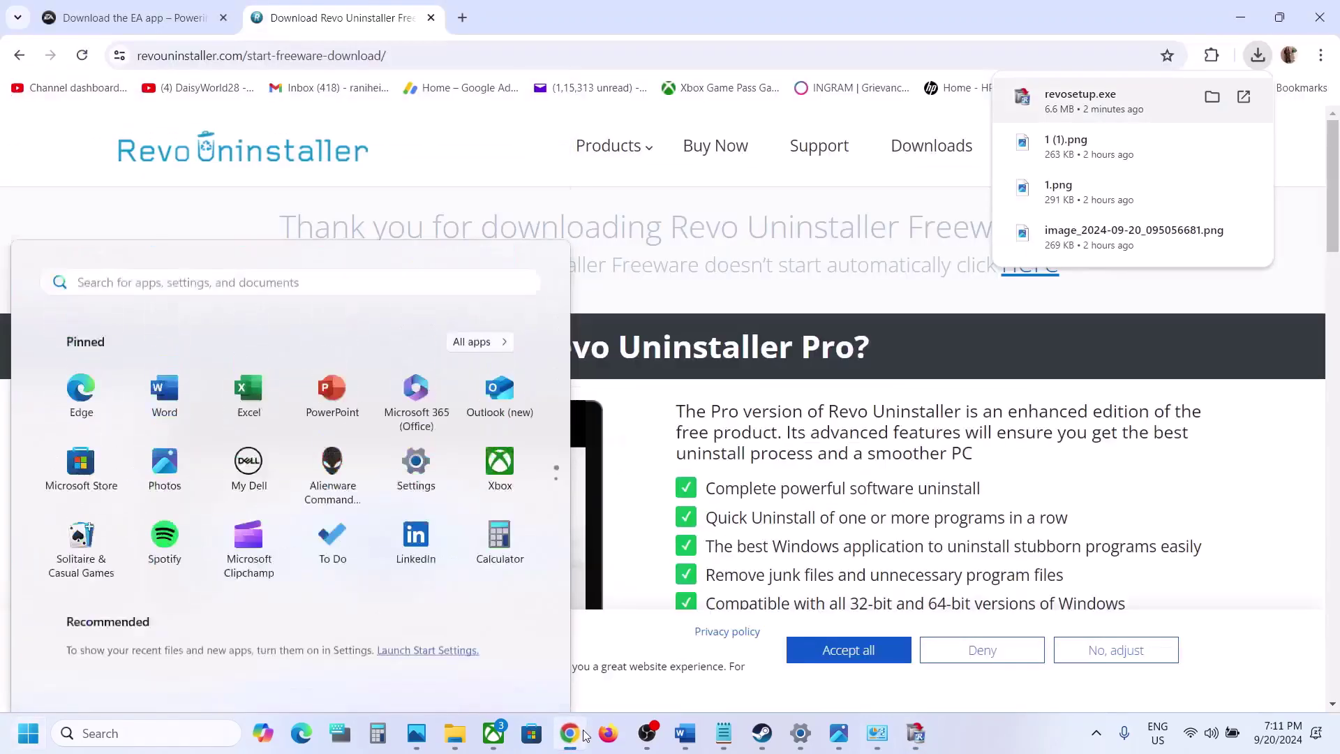
pyautogui.click(132, 14)
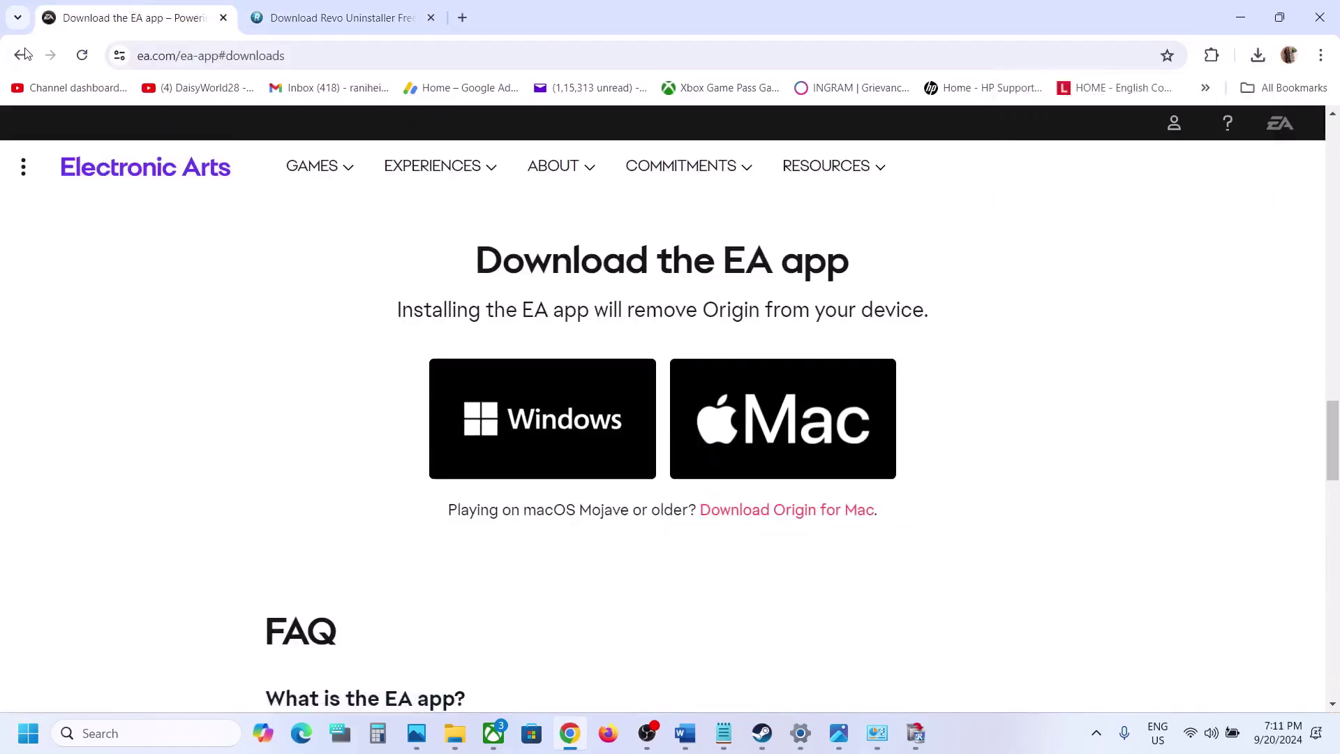
pyautogui.hotkey('alt', 'Left')
pyautogui.click(354, 449)
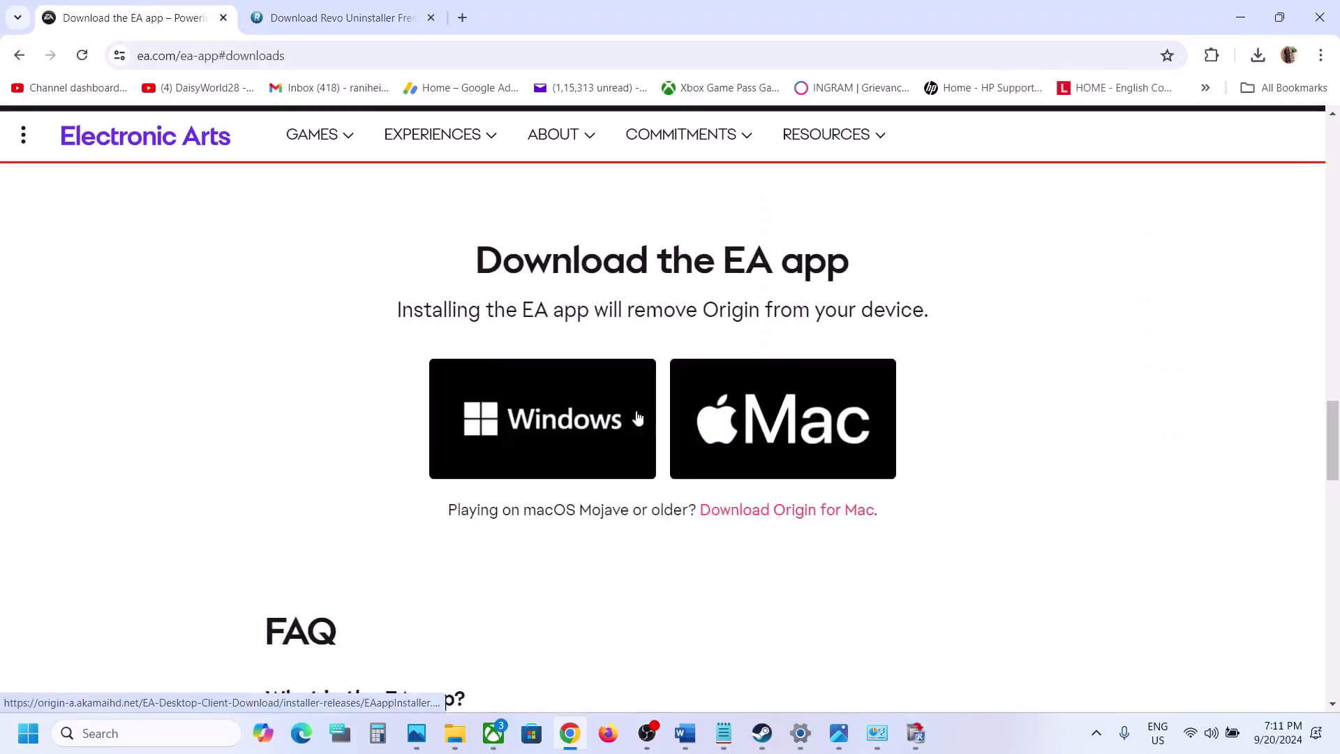
# Download the Windows EA app installer, run it and begin the installation
pyautogui.click(585, 426)
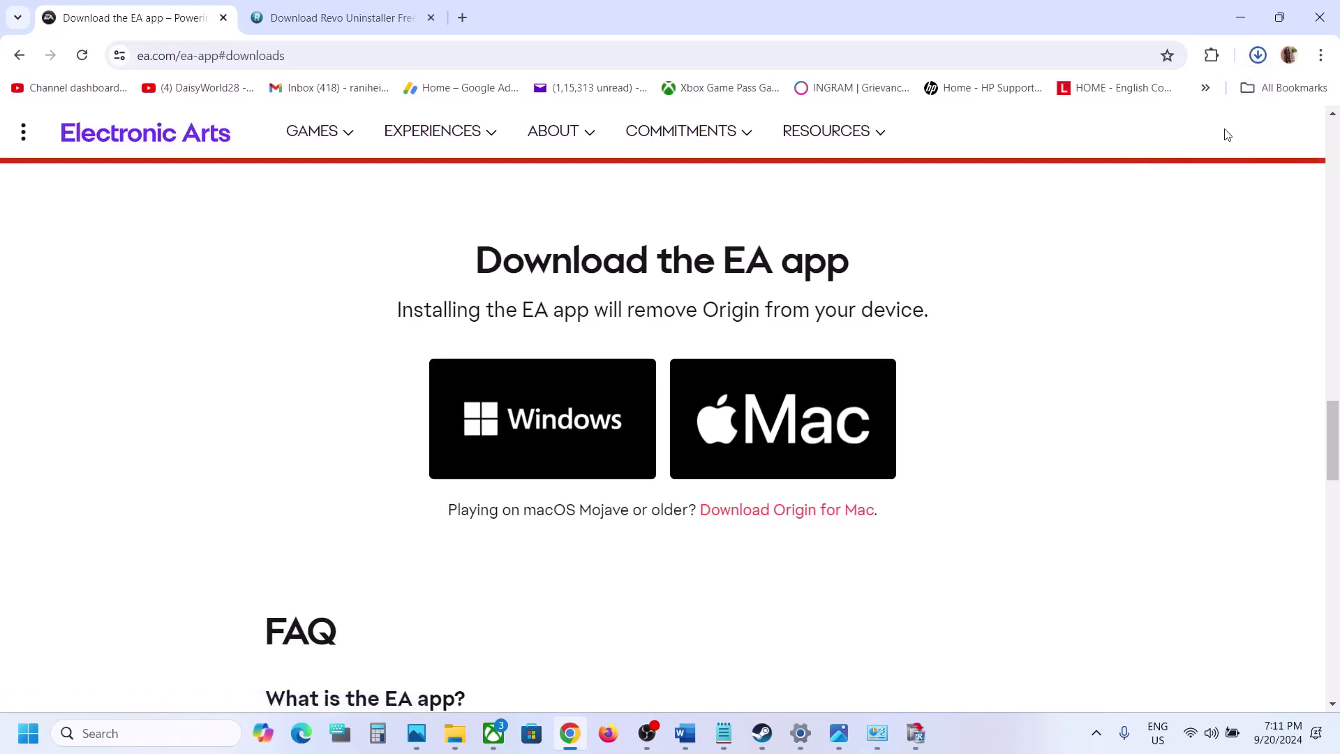
pyautogui.click(1103, 97)
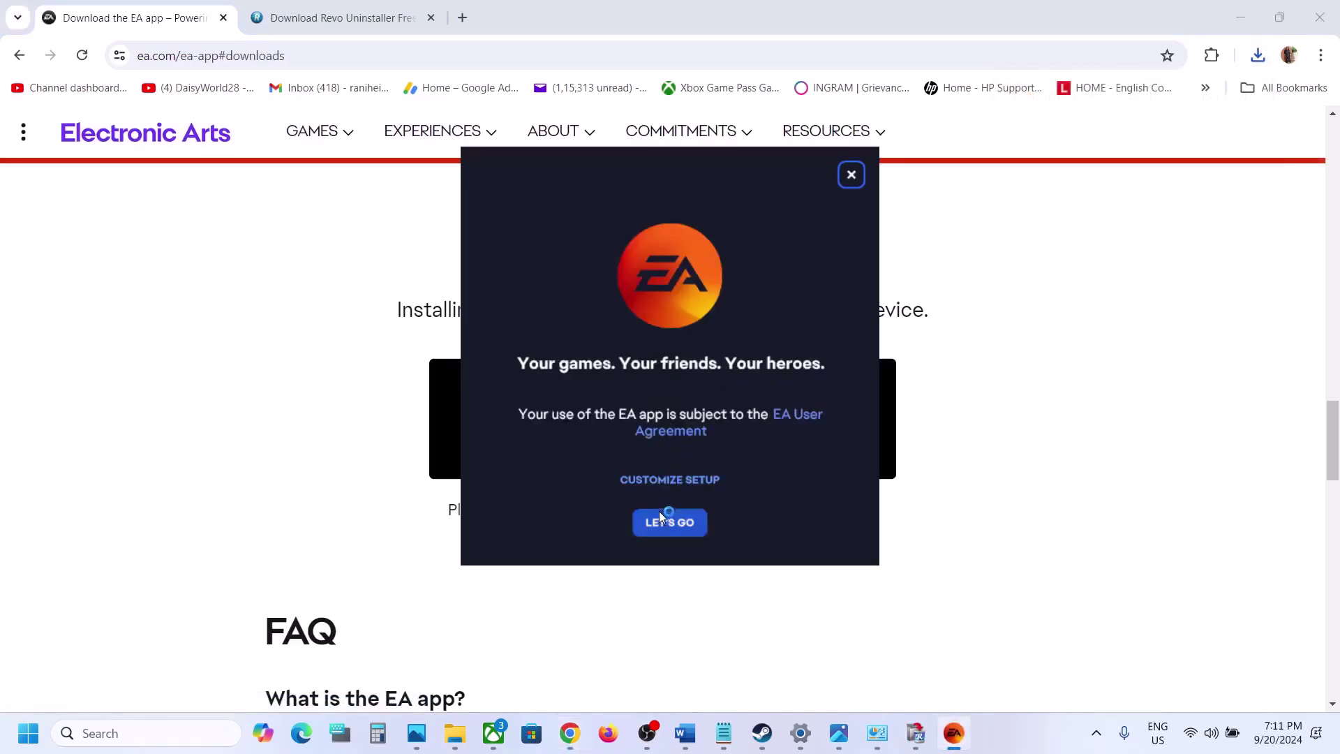
pyautogui.click(659, 513)
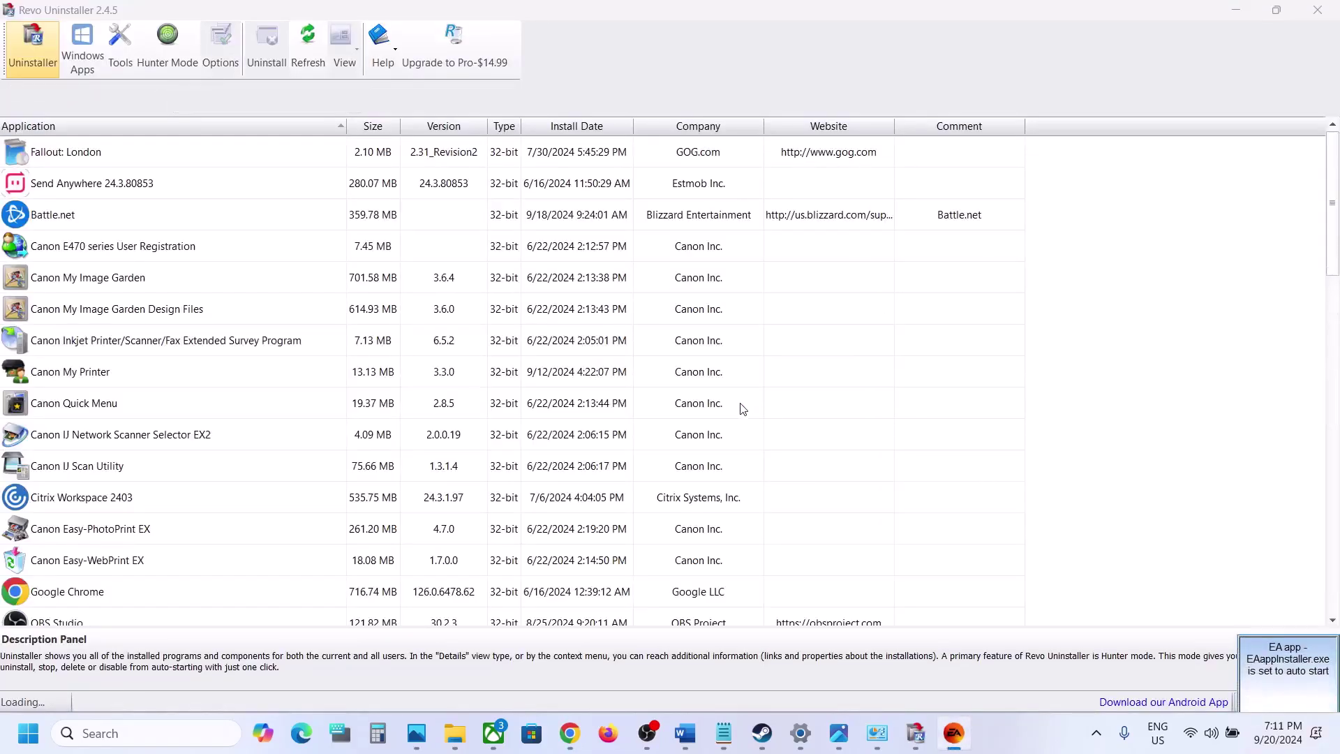
pyautogui.click(955, 735)
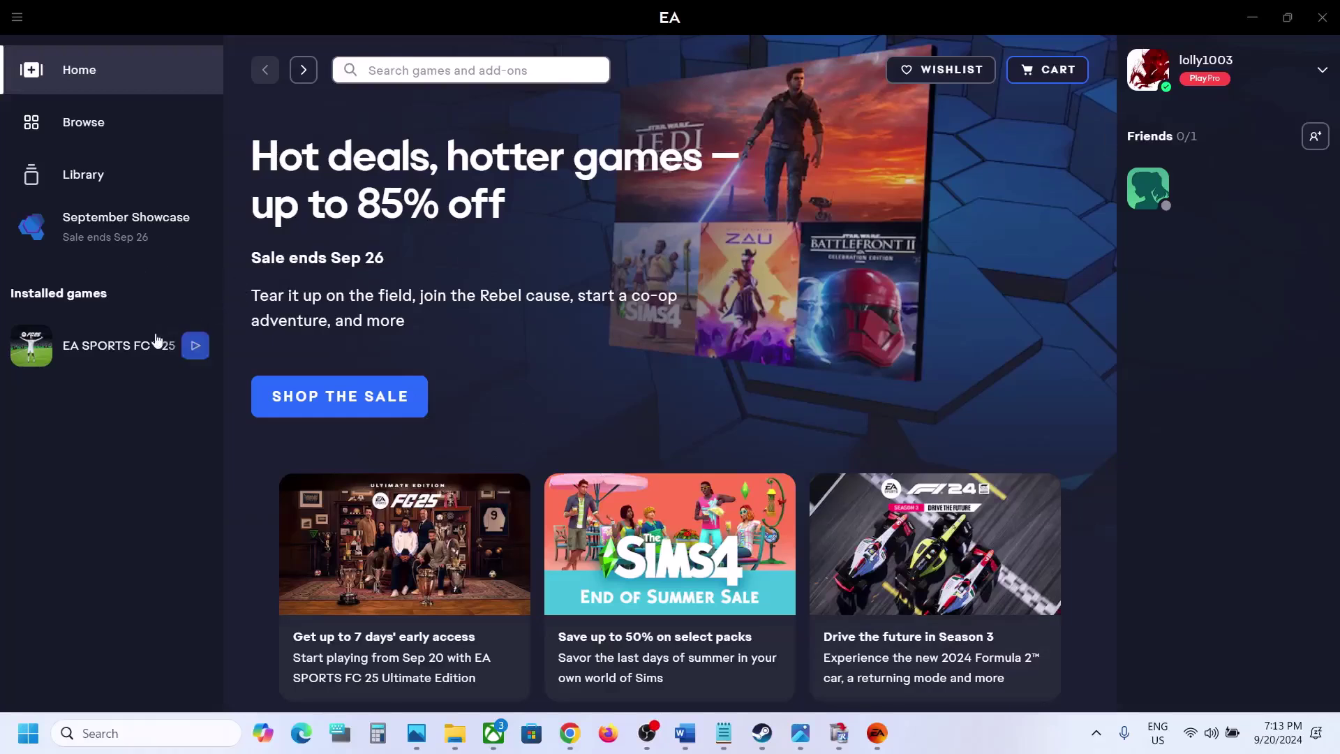
# Open EA SPORTS FC 25 from Installed games and press Play, then dismiss the error screenshot
pyautogui.click(130, 351)
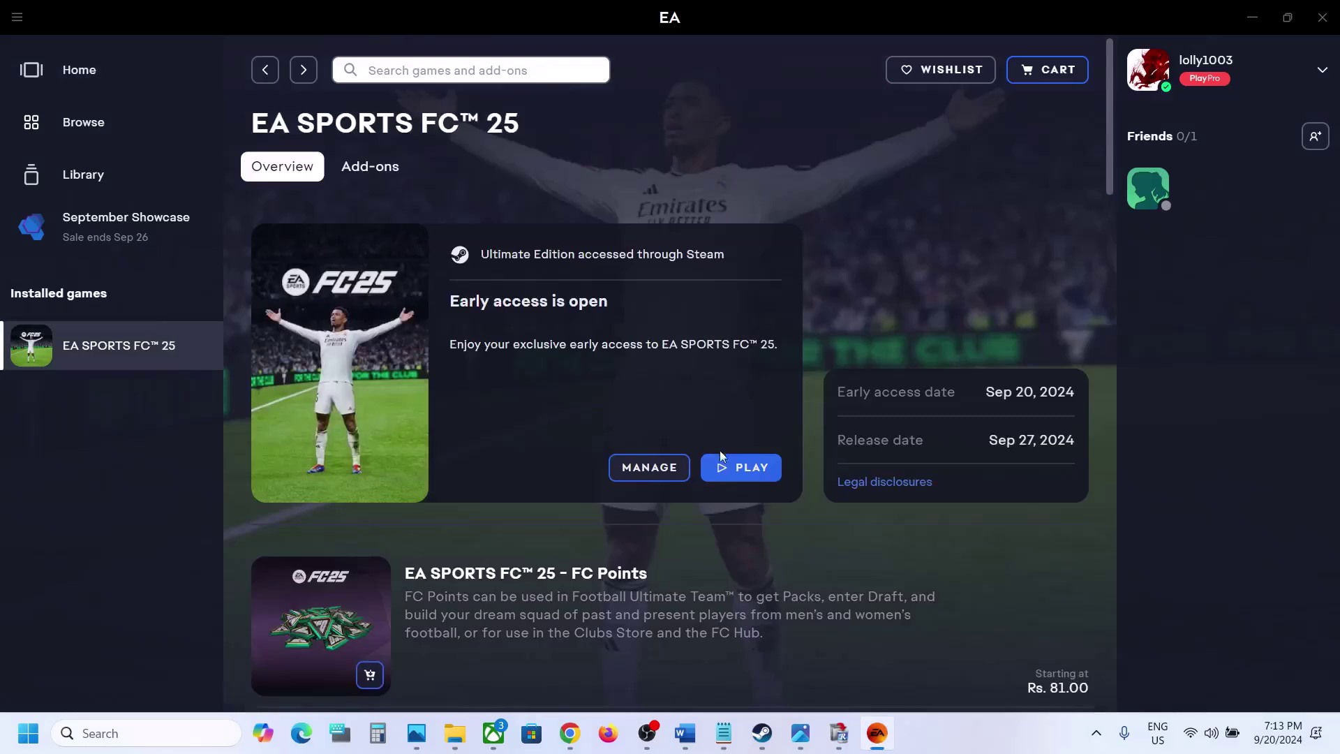
pyautogui.click(732, 473)
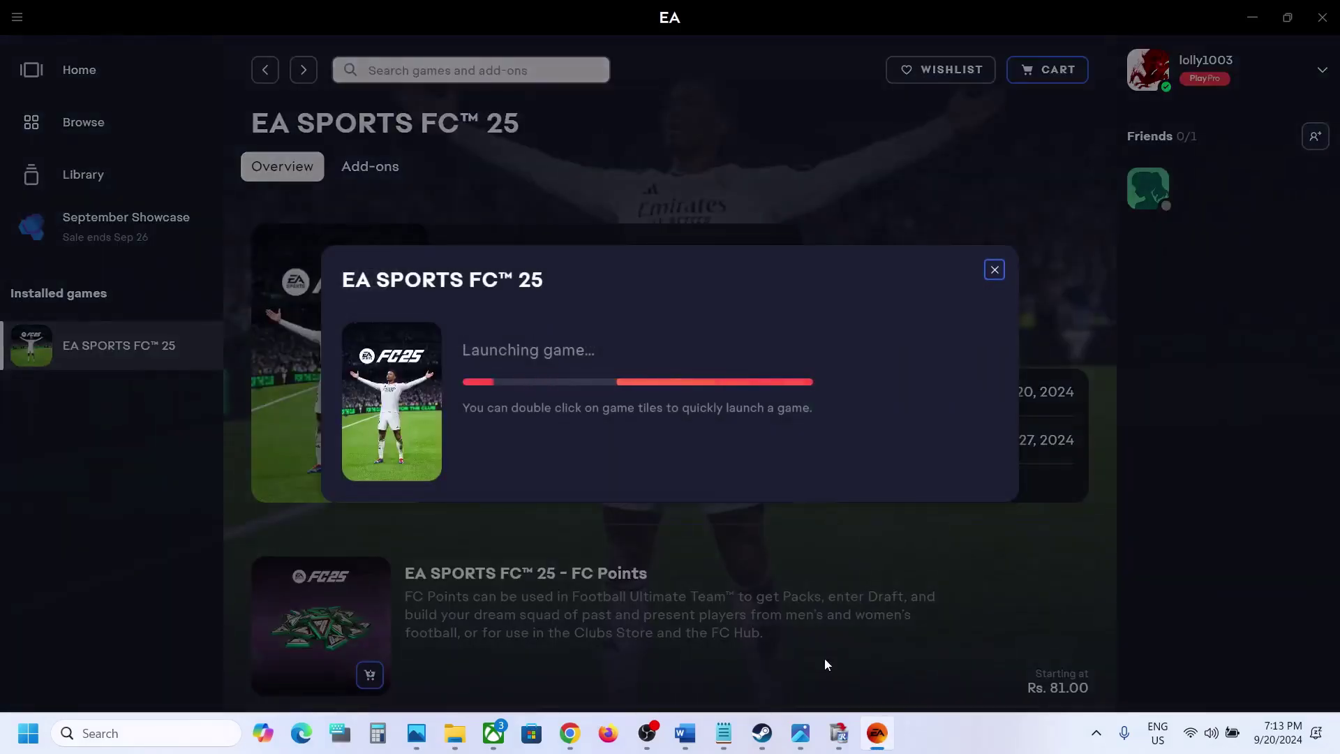
pyautogui.click(801, 734)
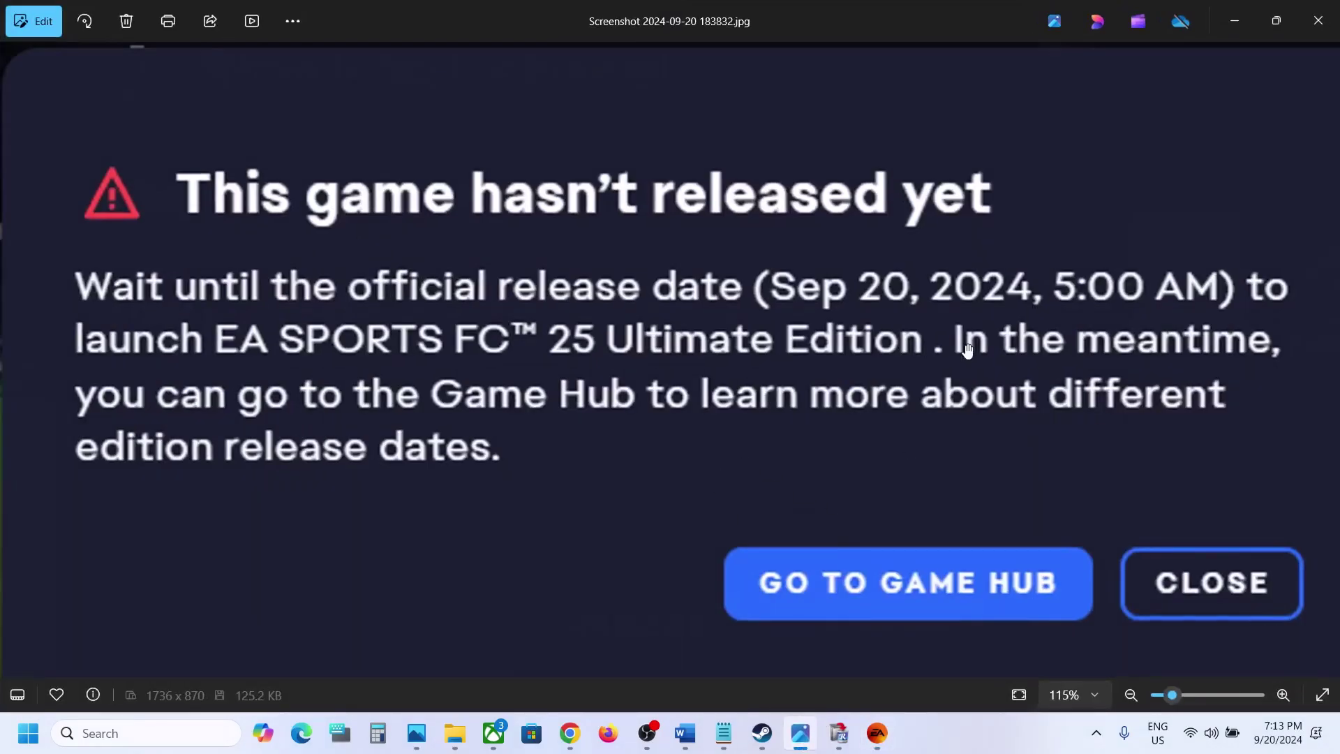
pyautogui.click(1242, 8)
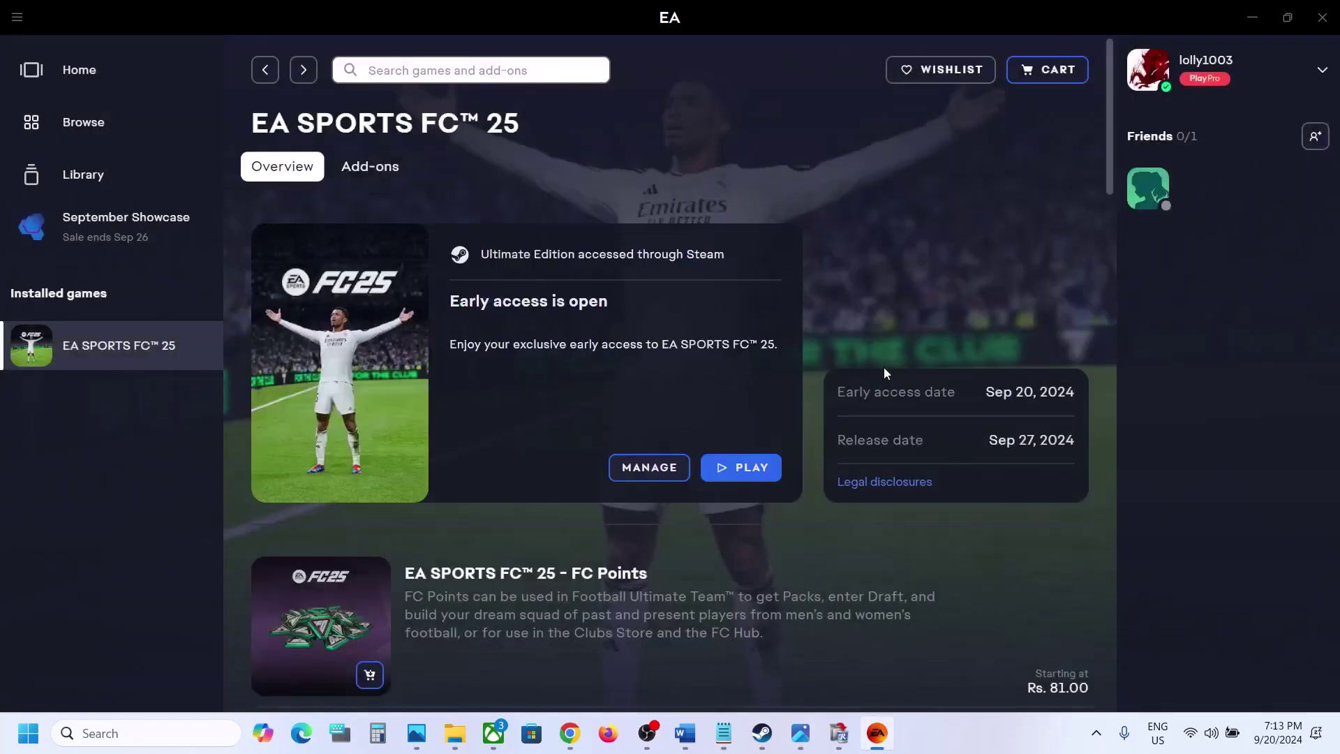